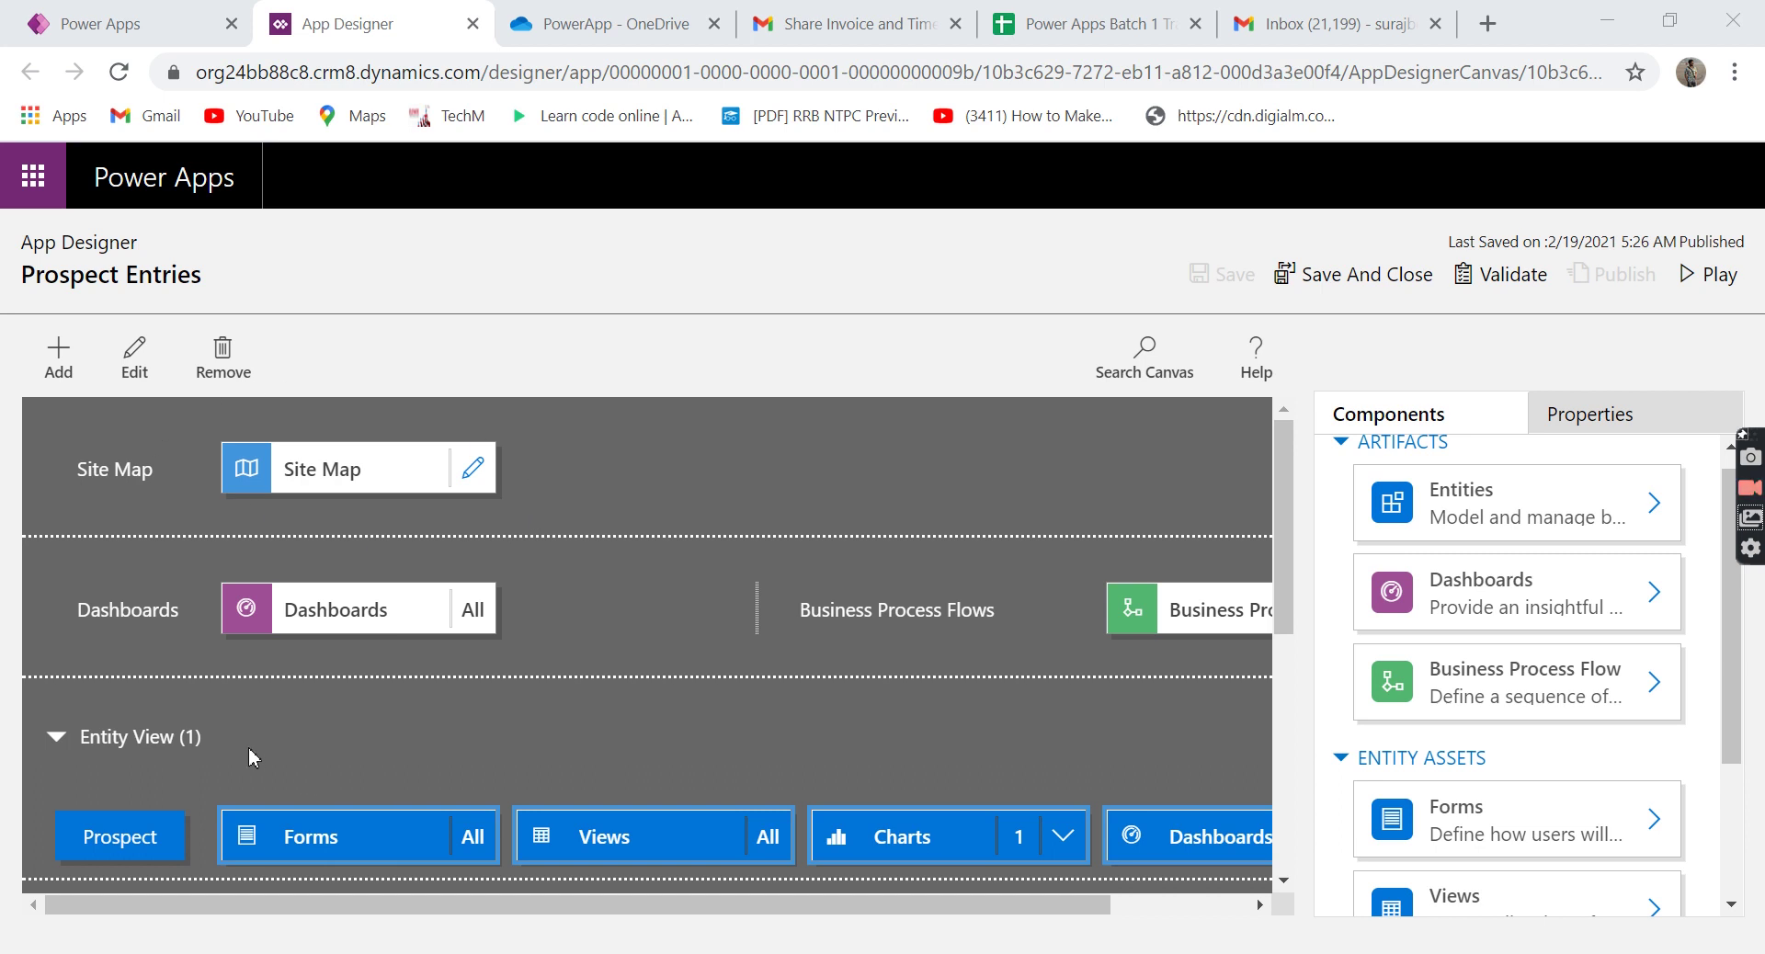
Search the app's entity components for "Prosp" to check which Prospect entity is selected, and return to the component overview.
scroll(249, 747, "down", 3)
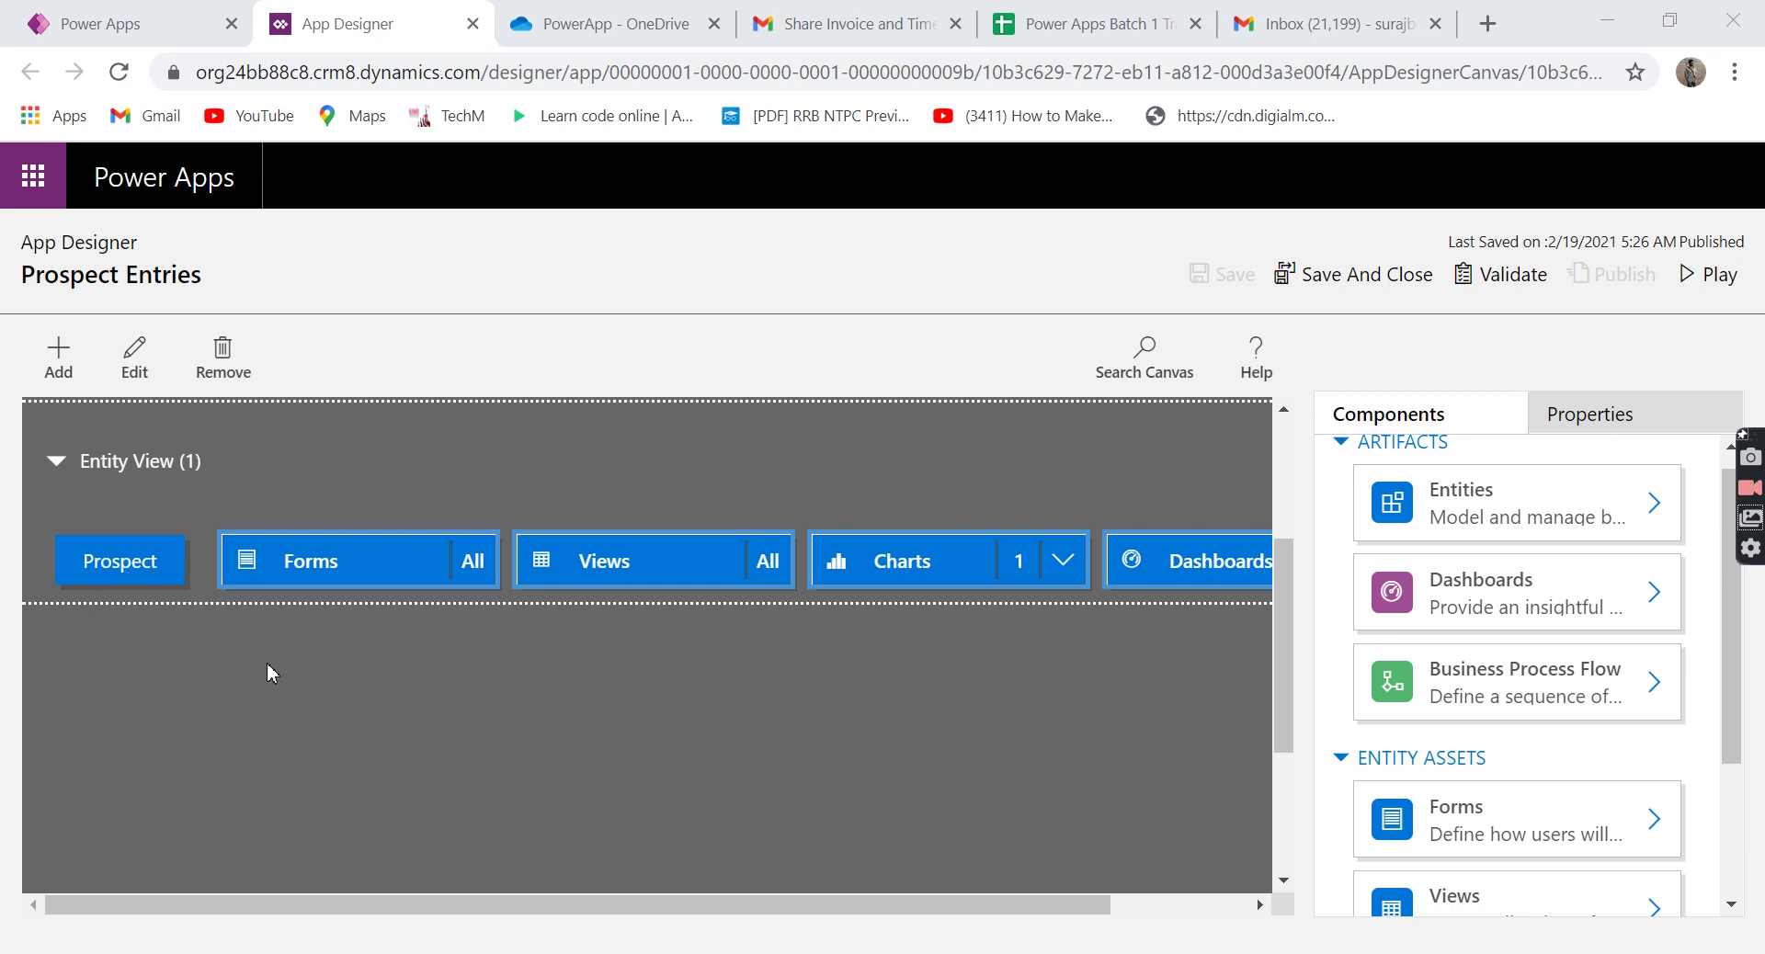
scroll(283, 671, "up", 2)
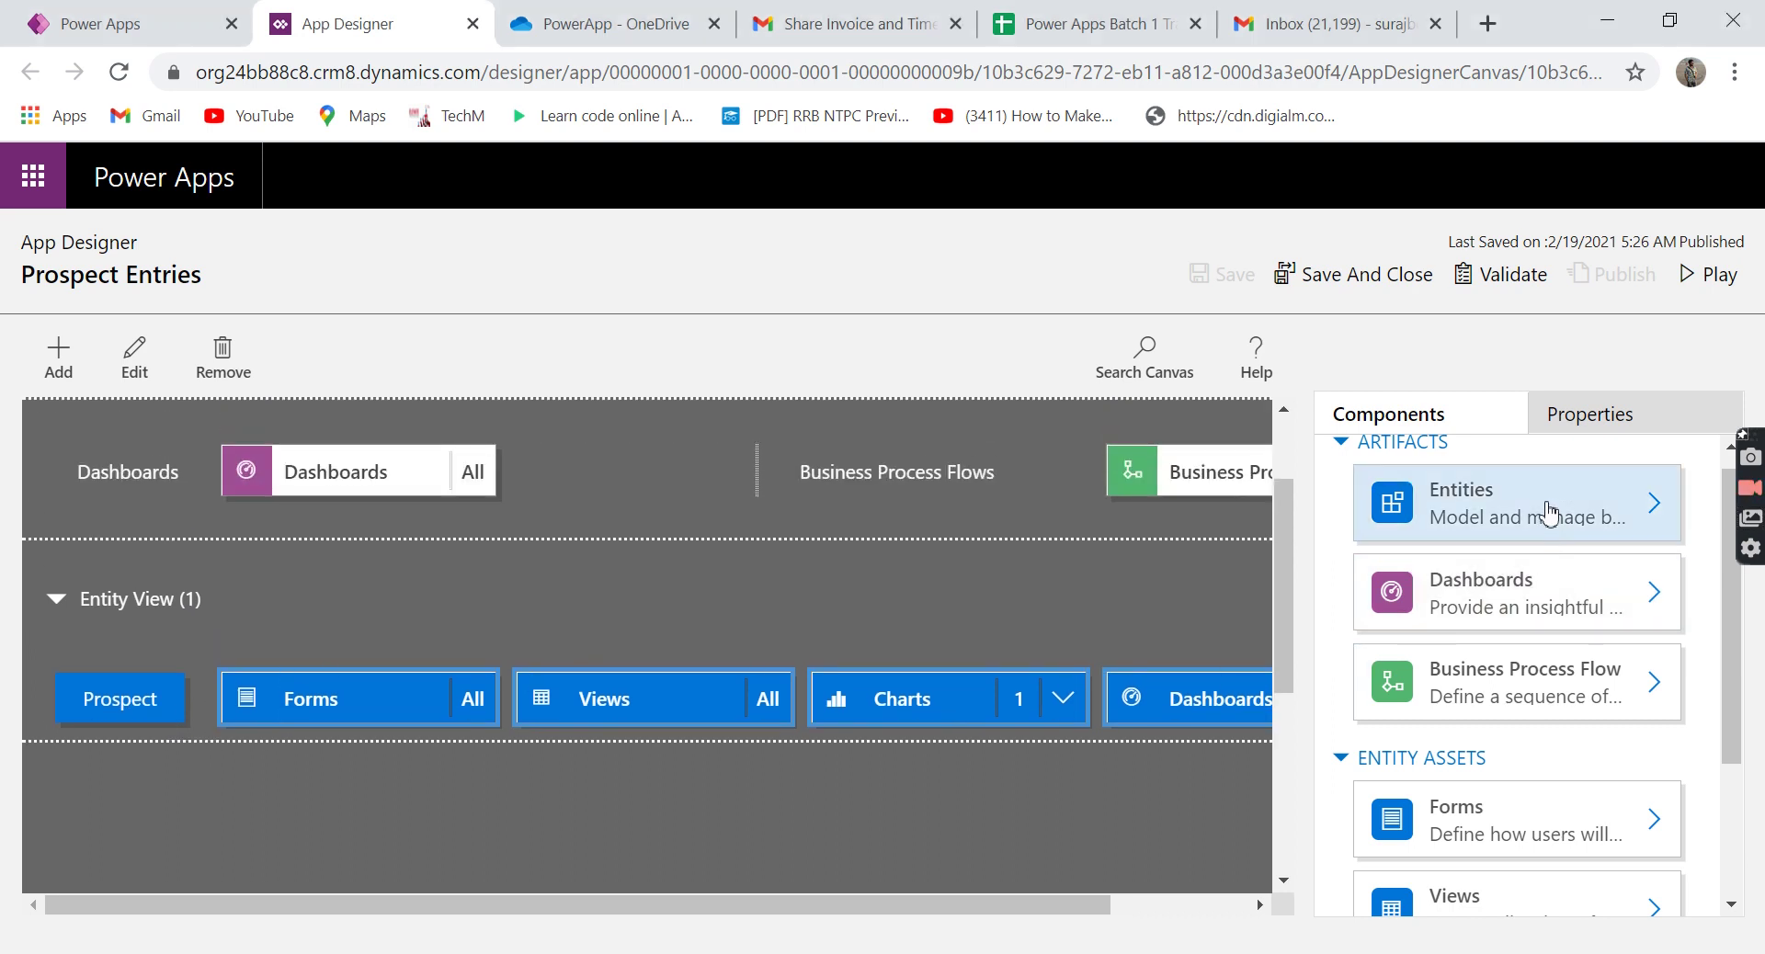
left_click(1468, 513)
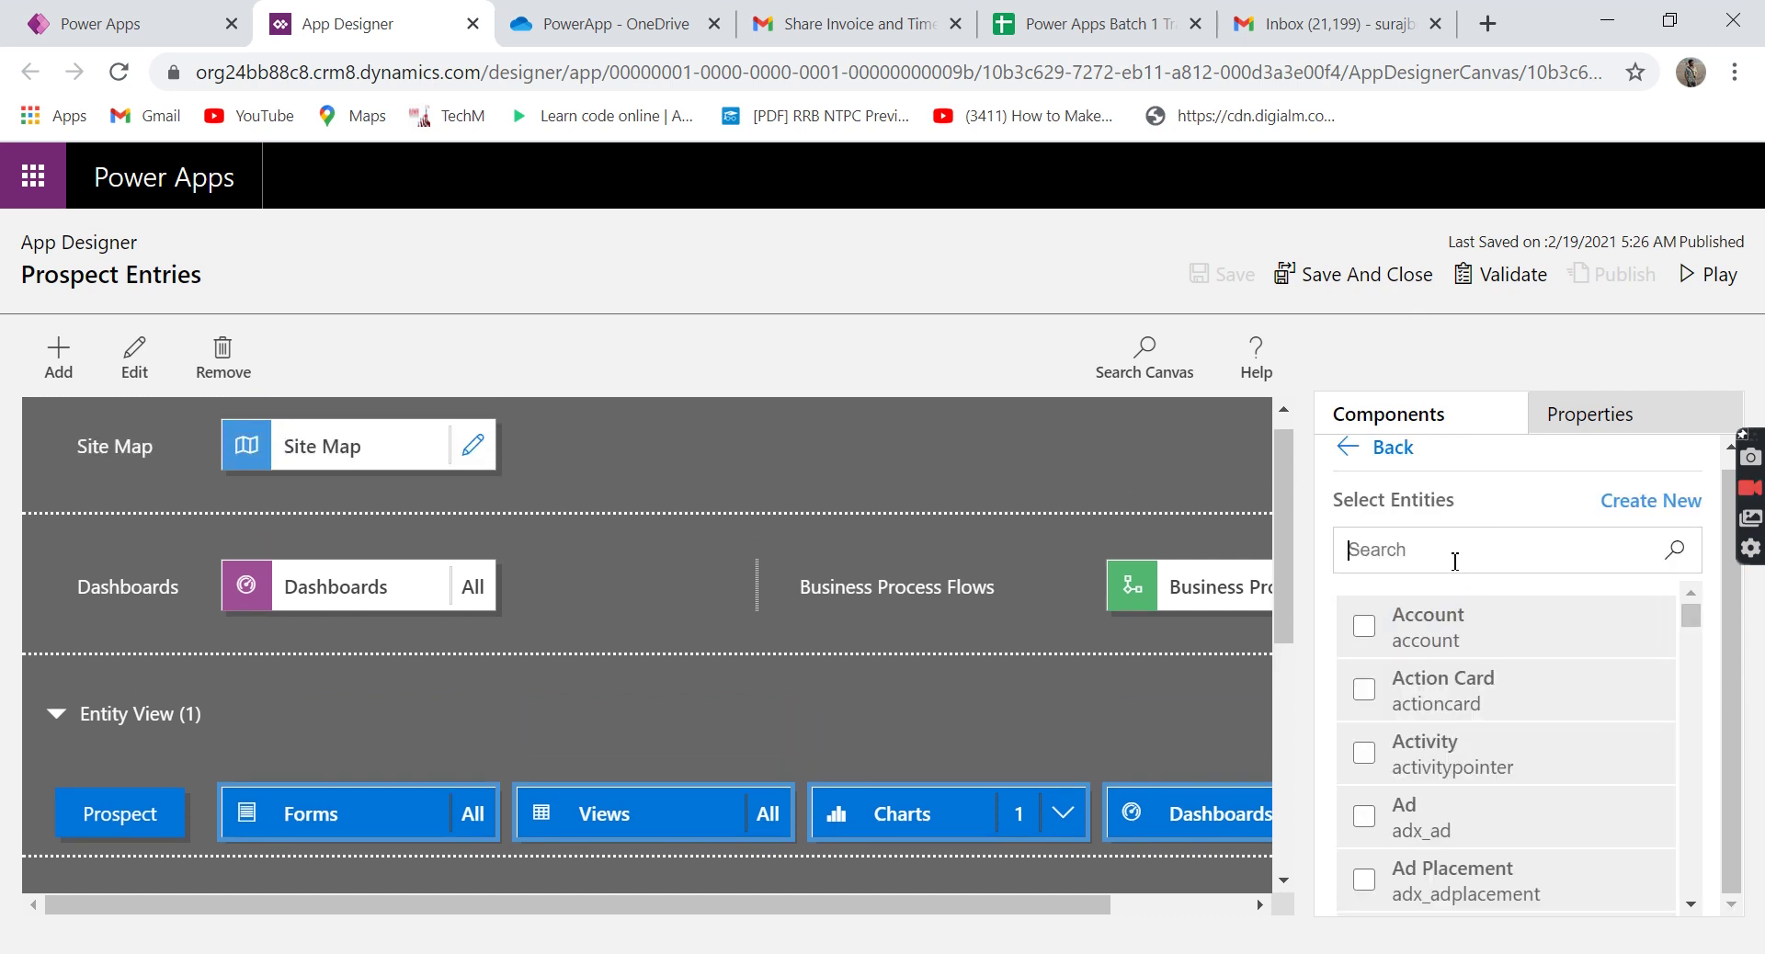
type("Pr")
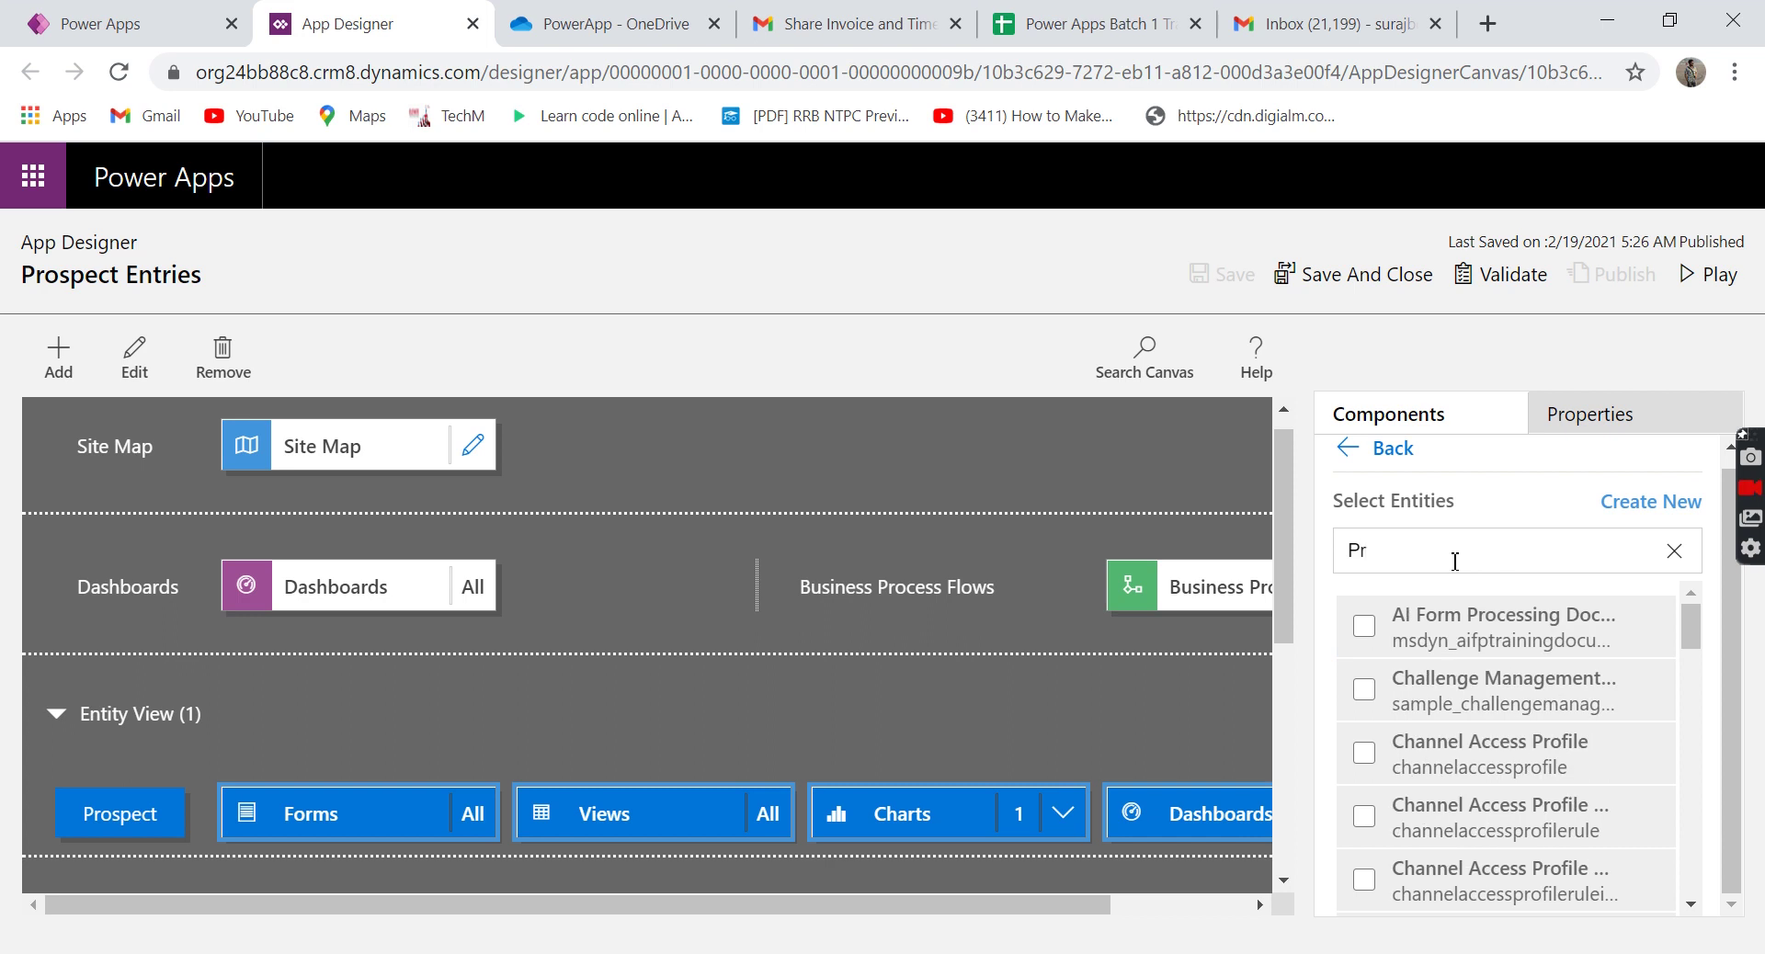
type("osp")
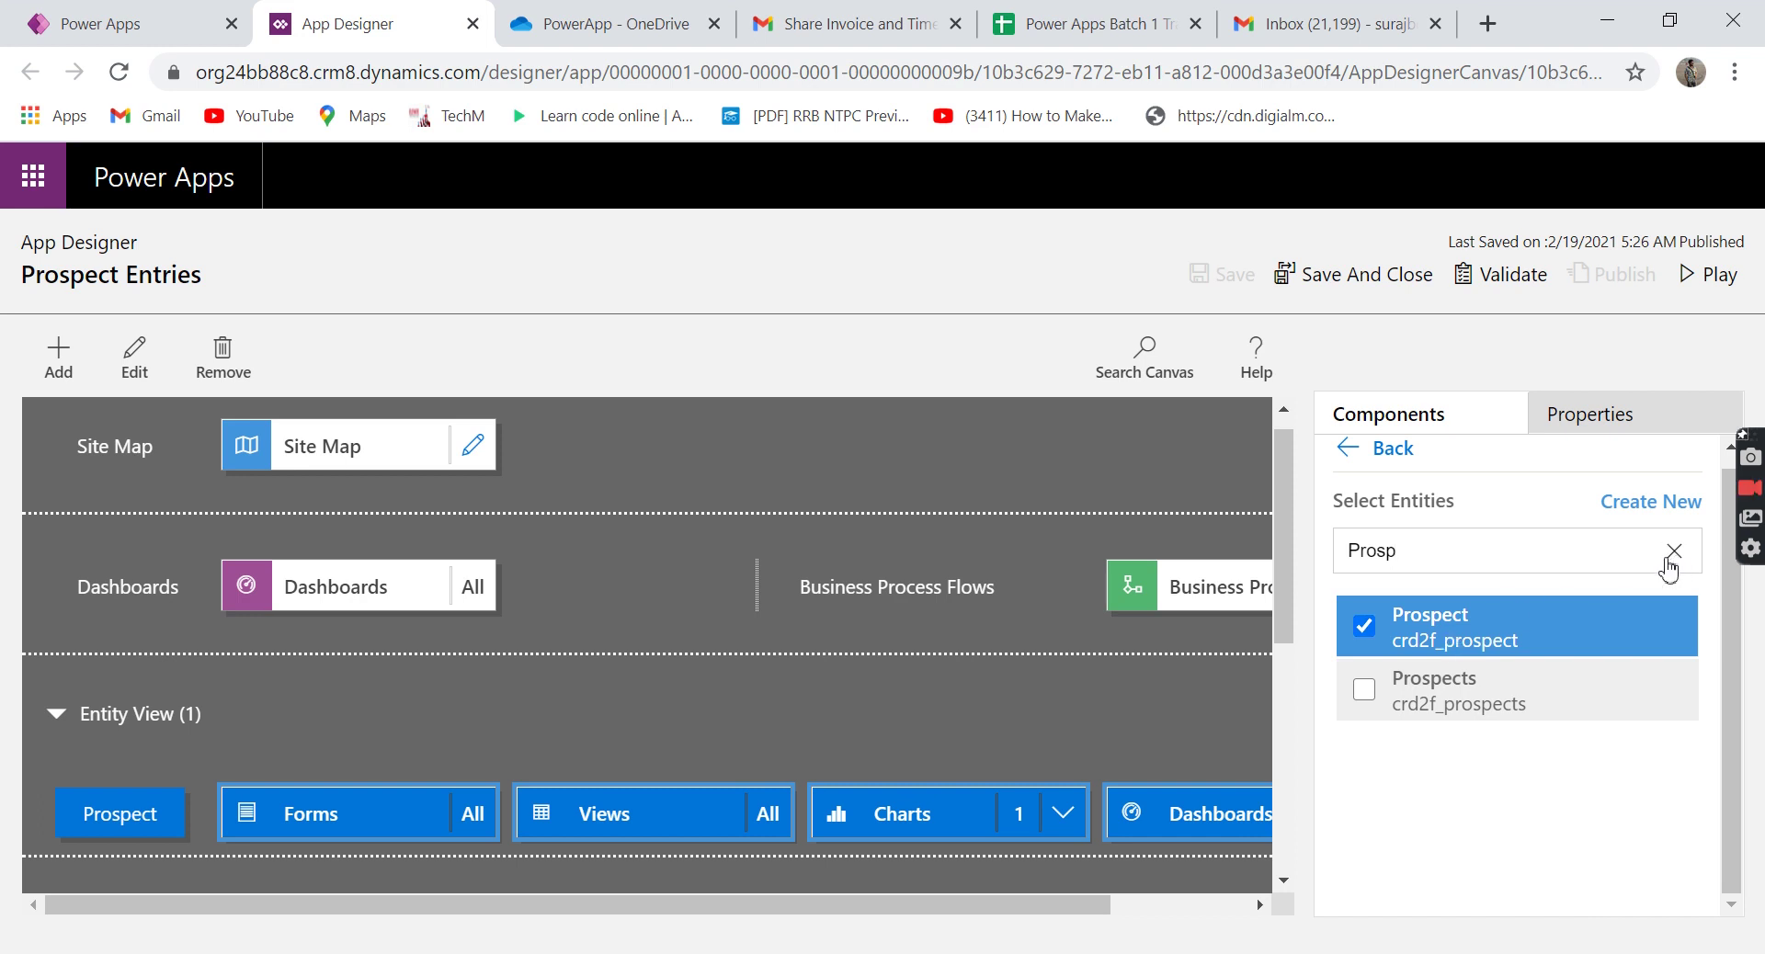
left_click(1068, 710)
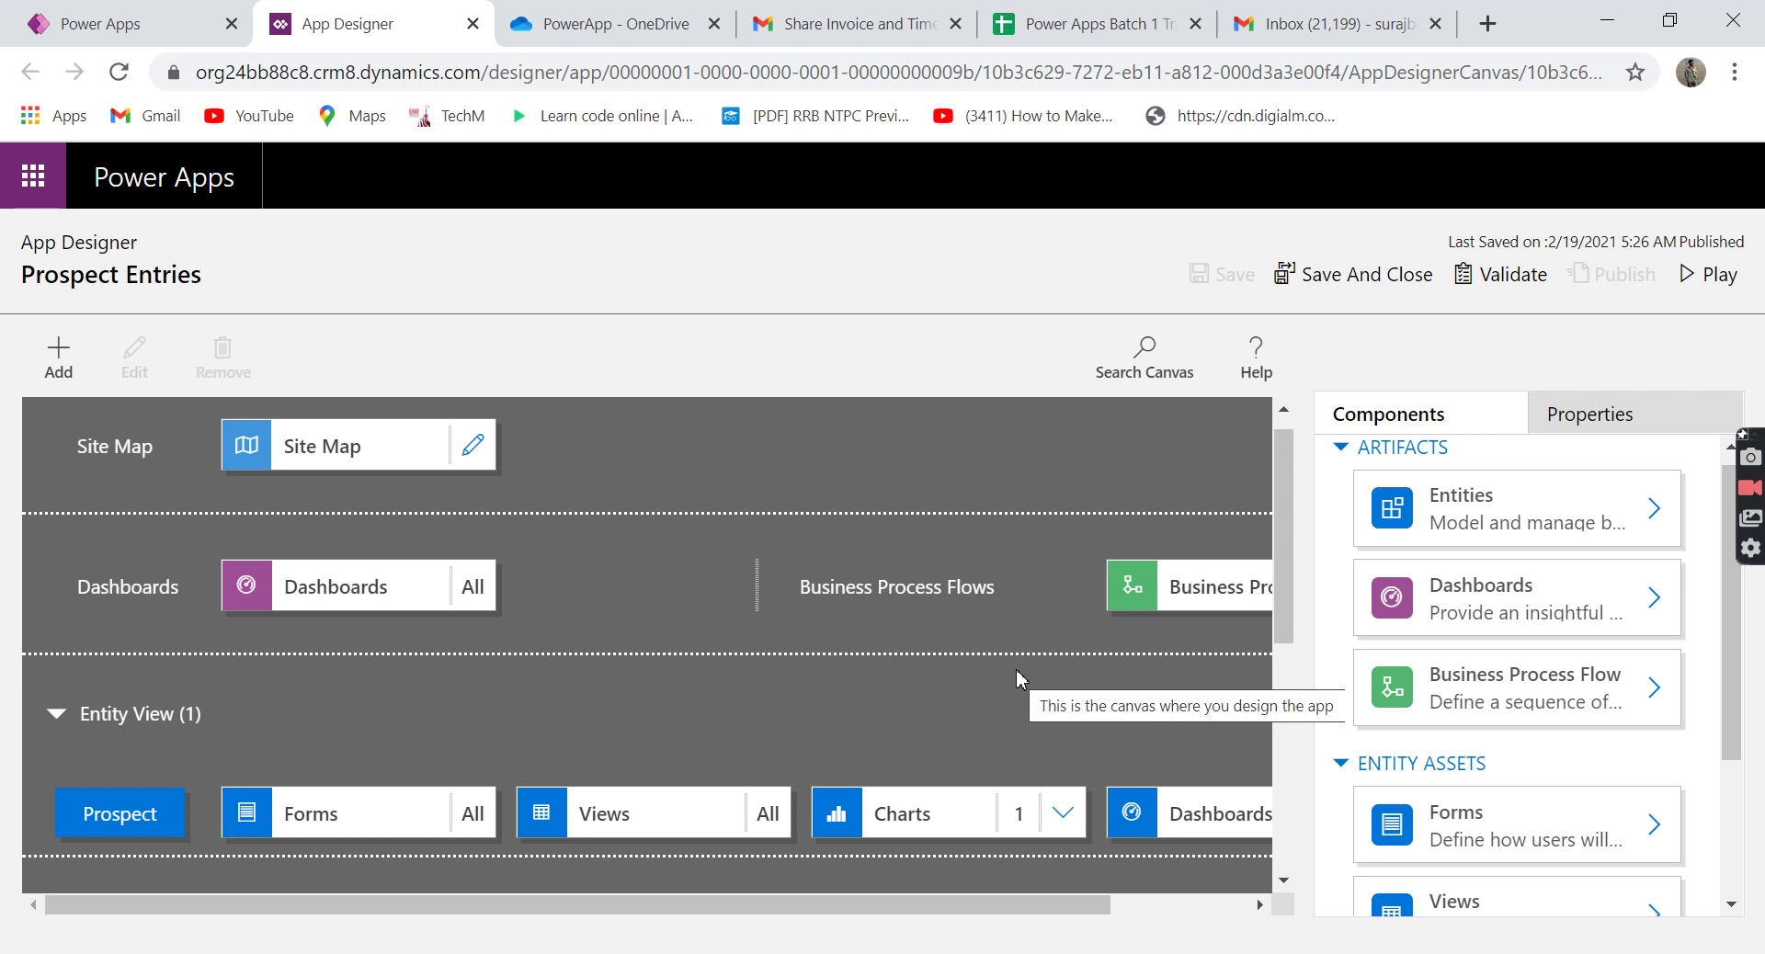
Open the Prospect table from the list of all tables in the Power Apps portal to view its columns.
left_click(102, 28)
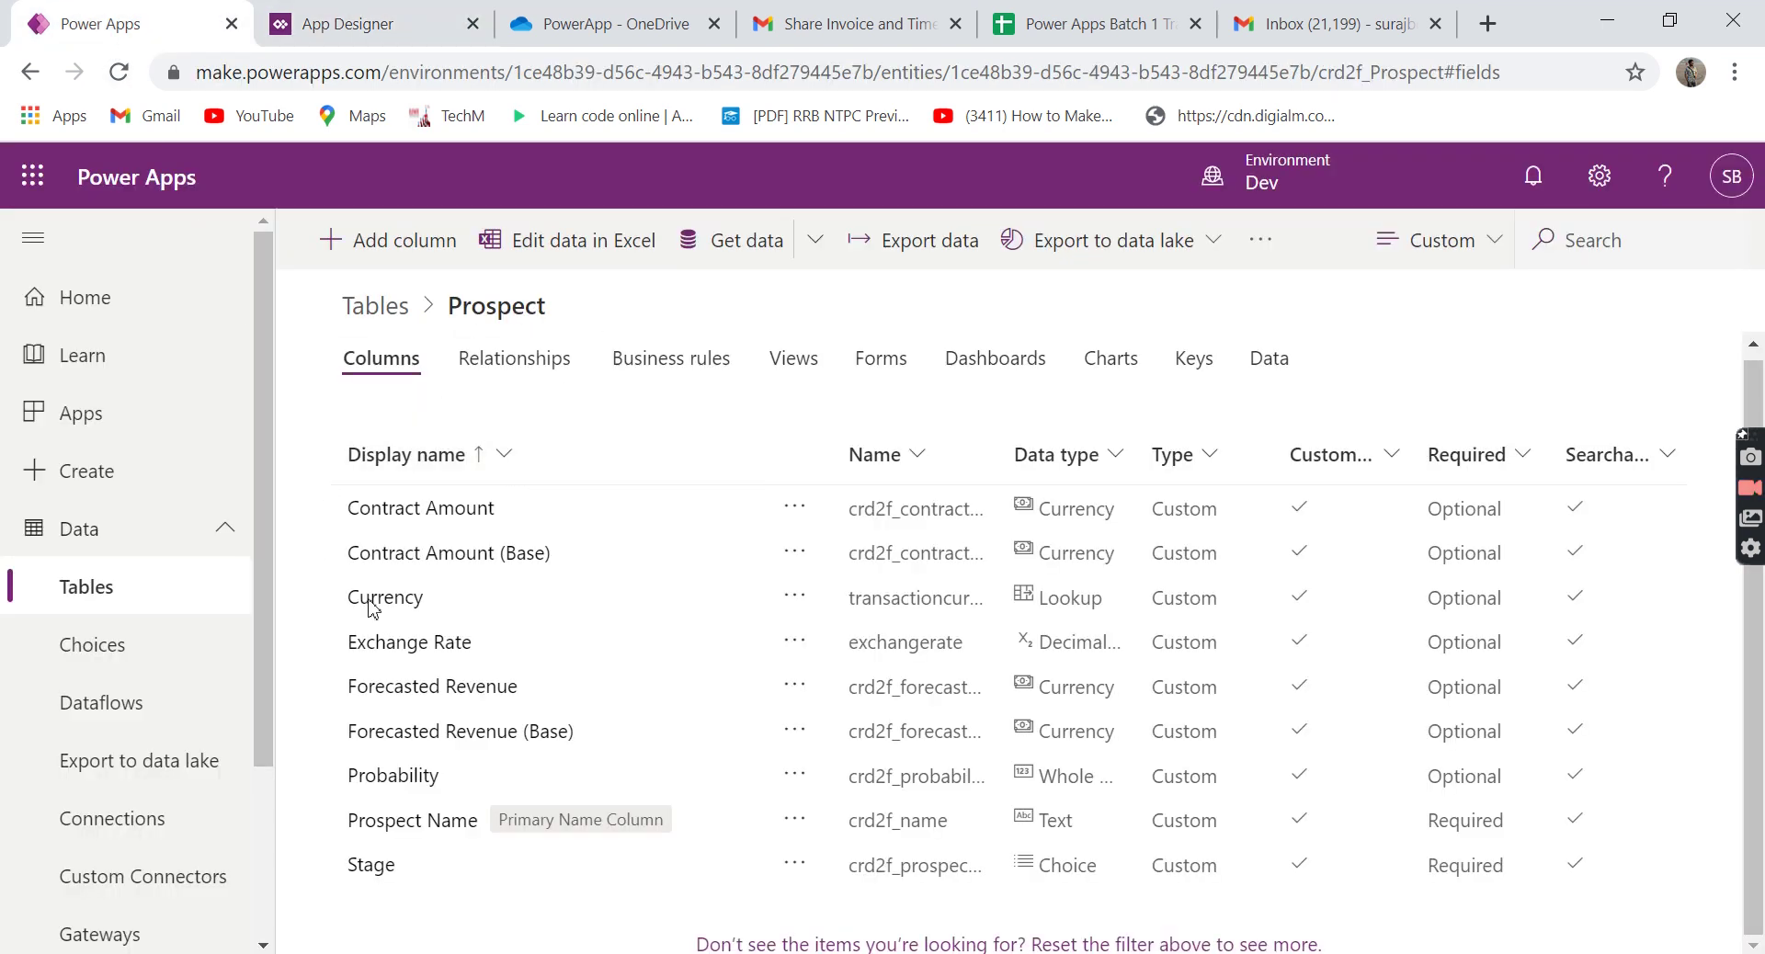
left_click(375, 306)
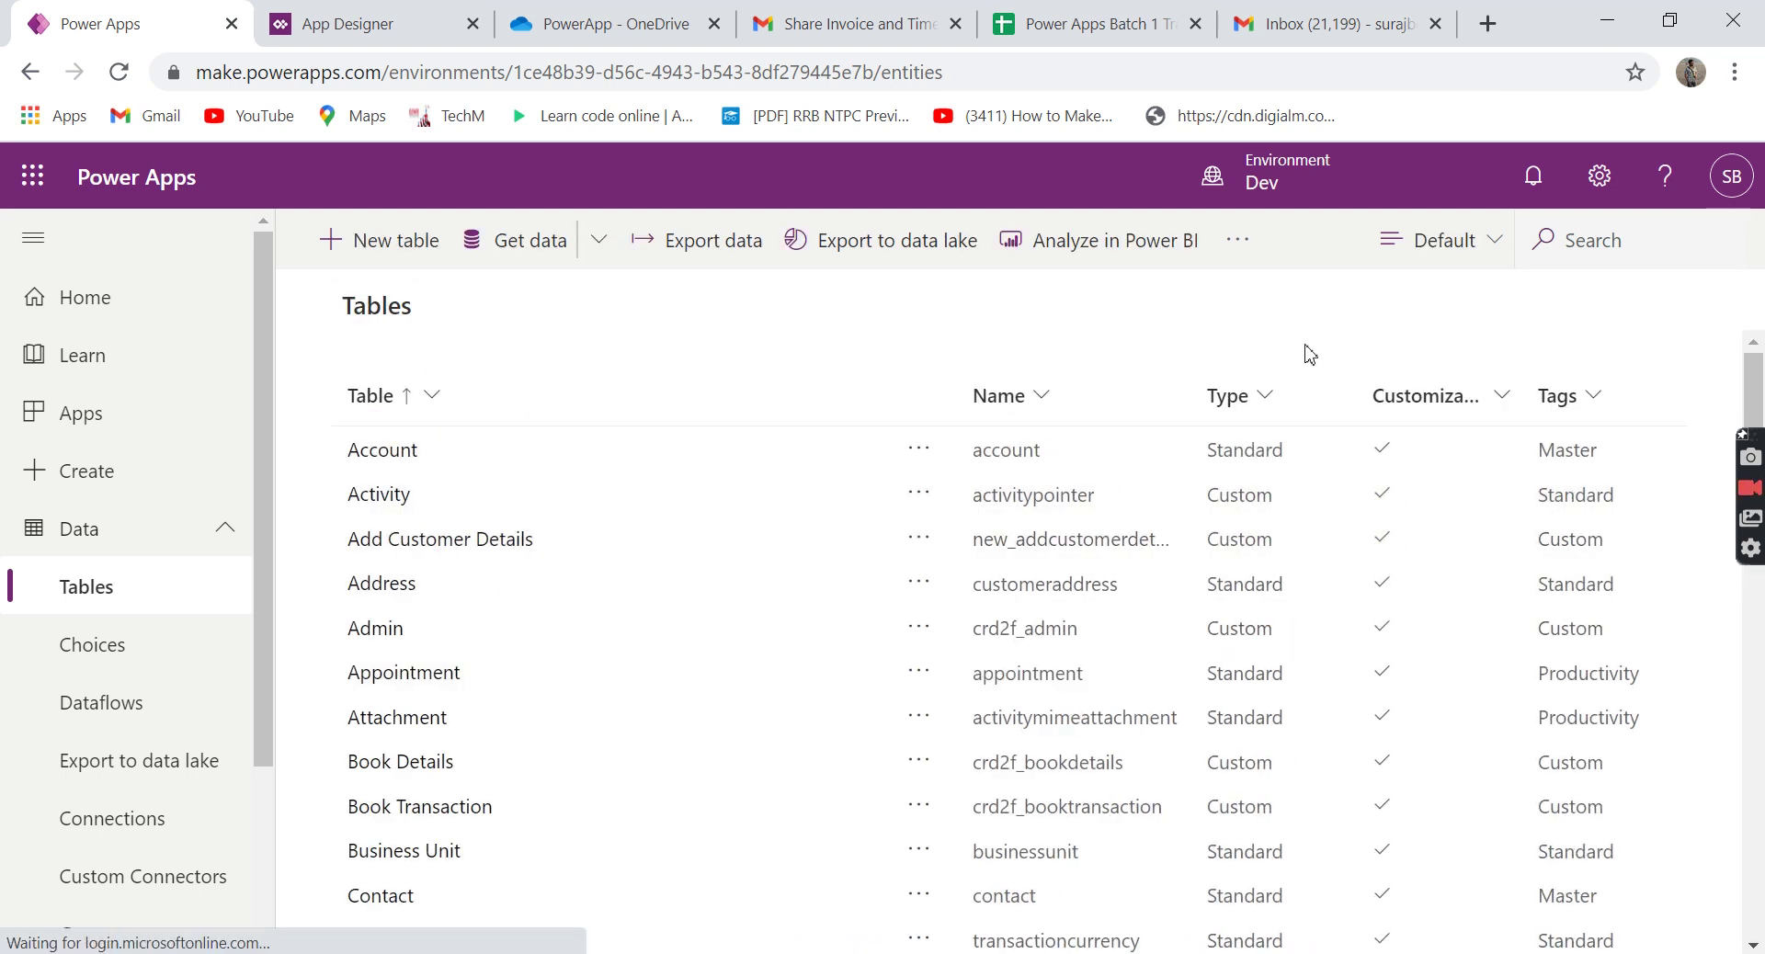
scroll(393, 650, "down", 6)
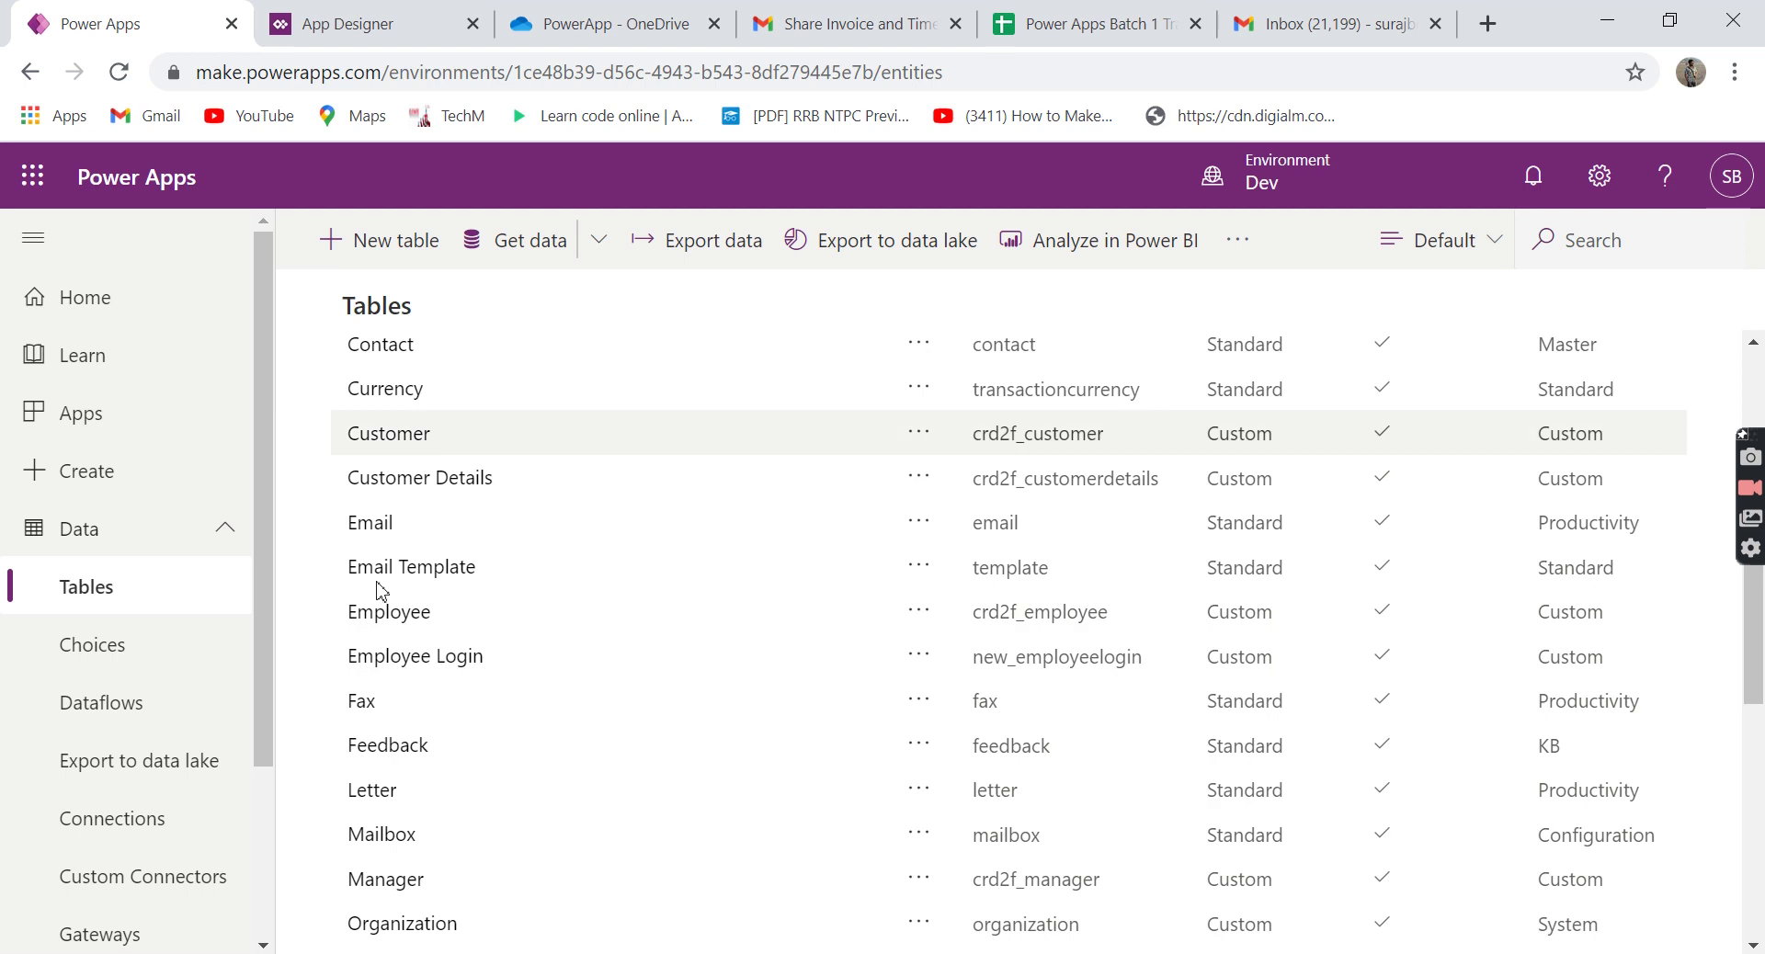
scroll(409, 729, "down", 2)
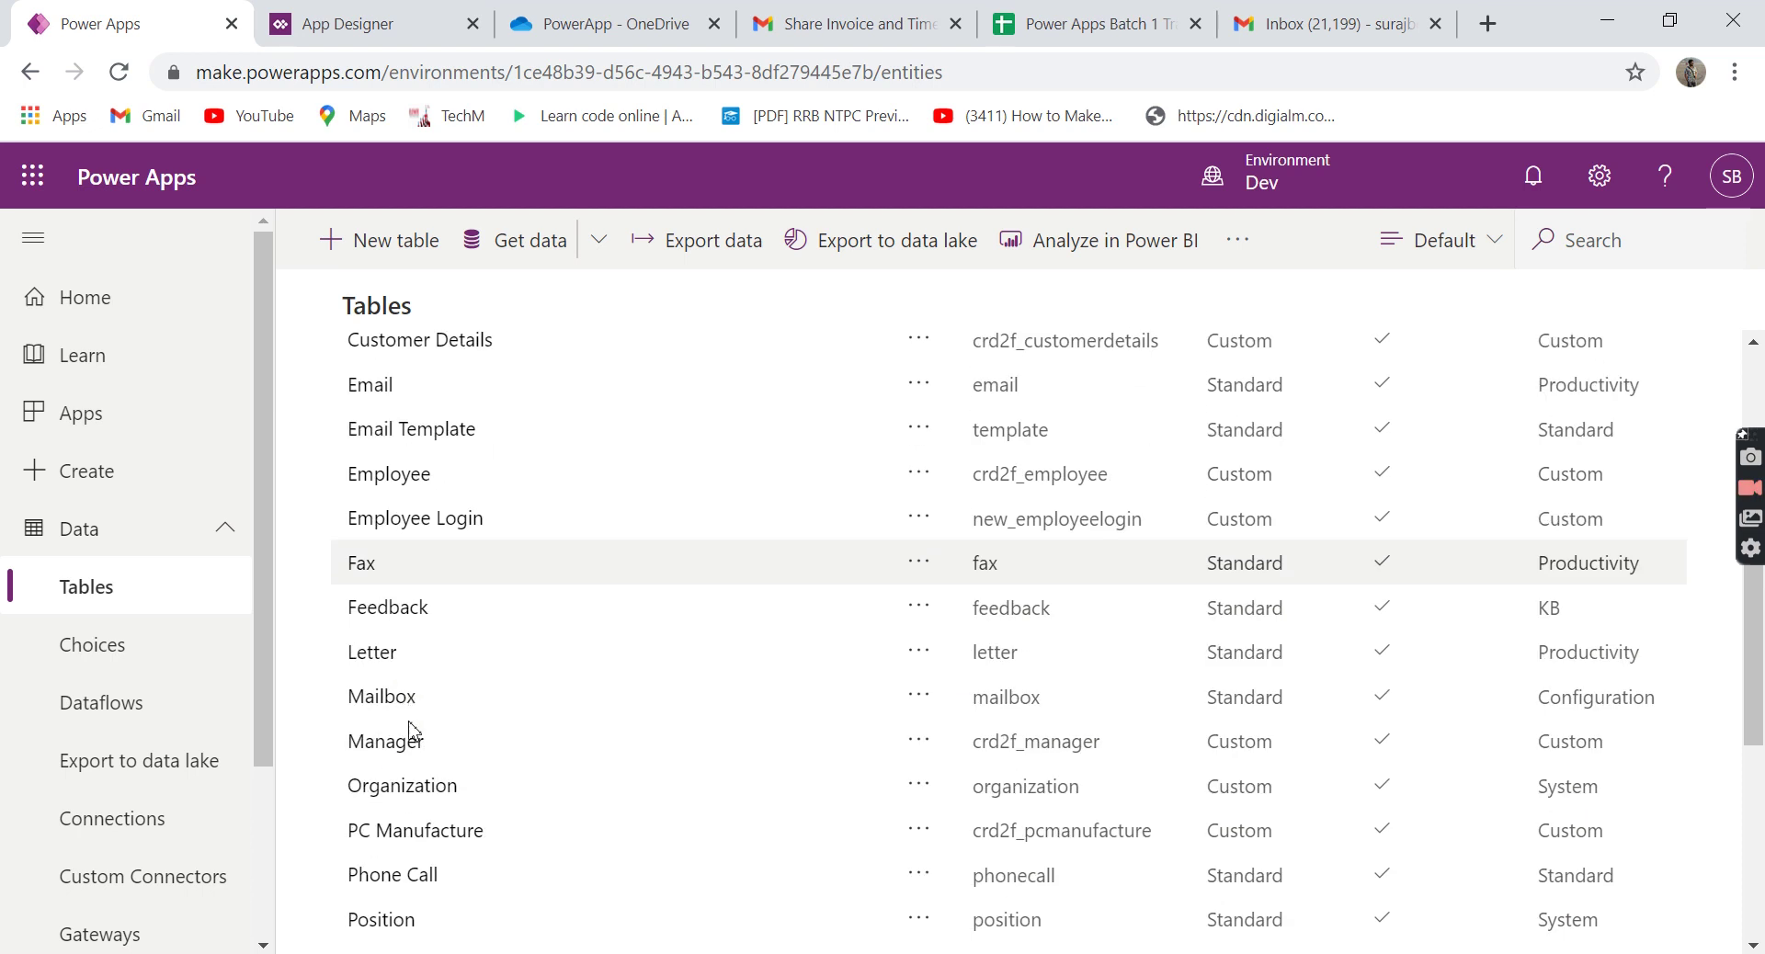
scroll(410, 730, "down", 2)
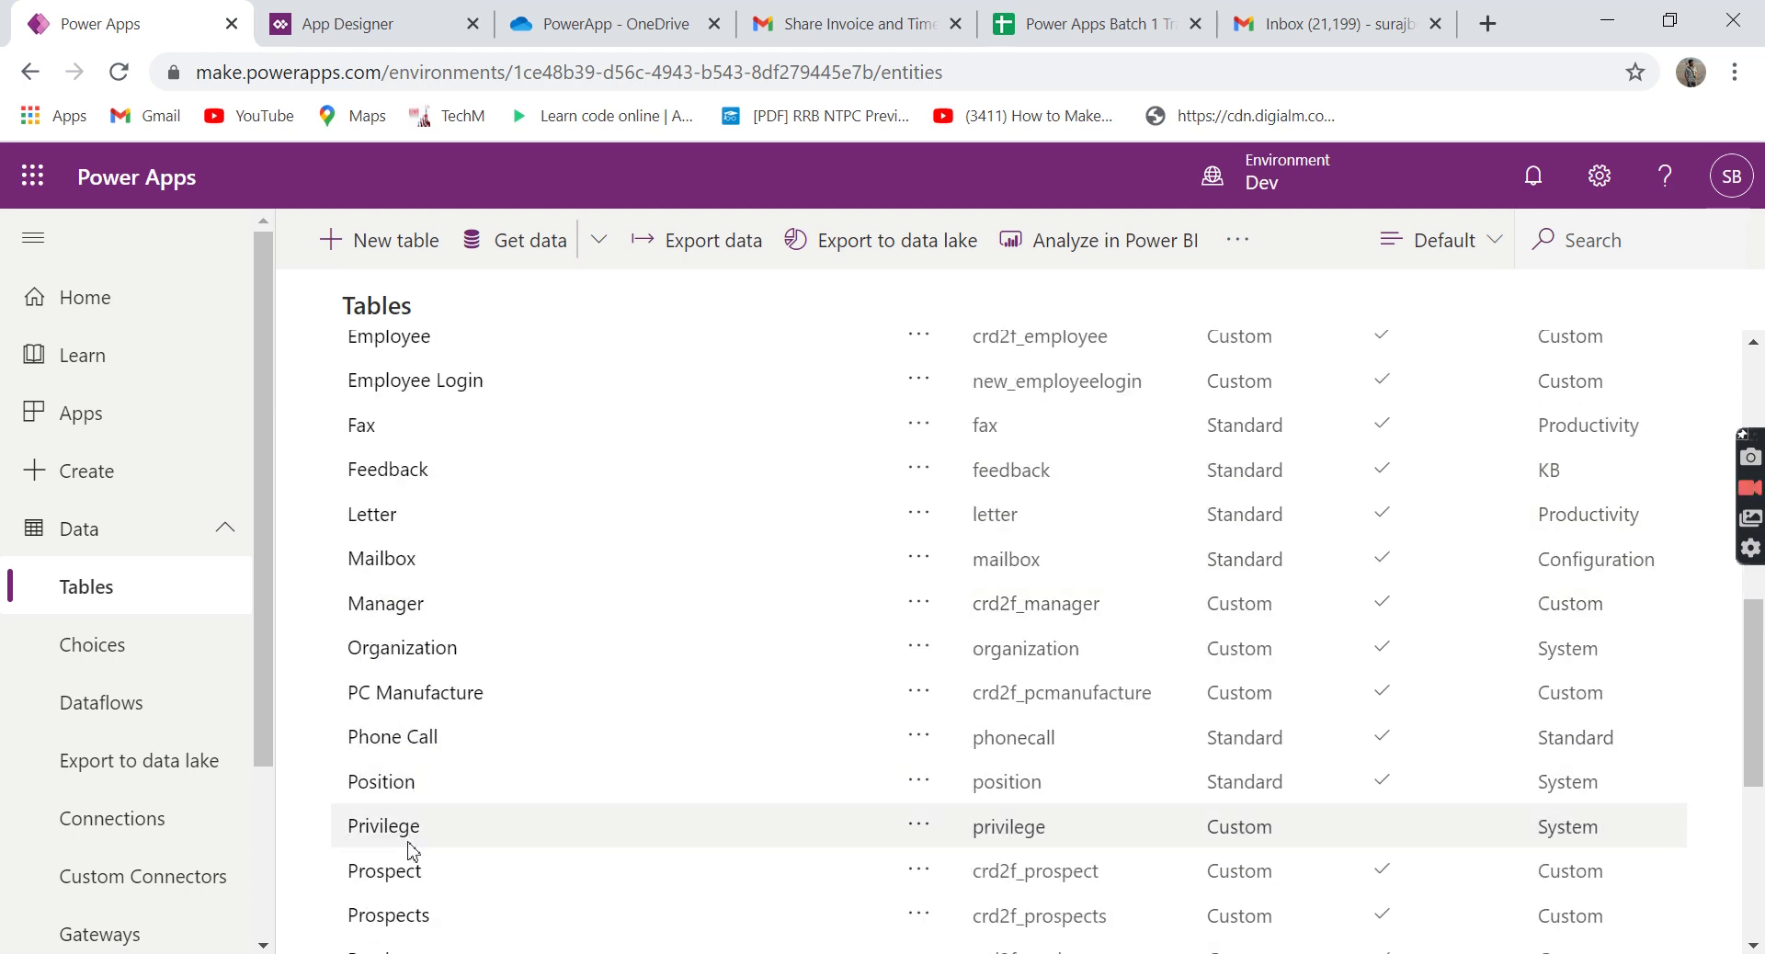
left_click(393, 873)
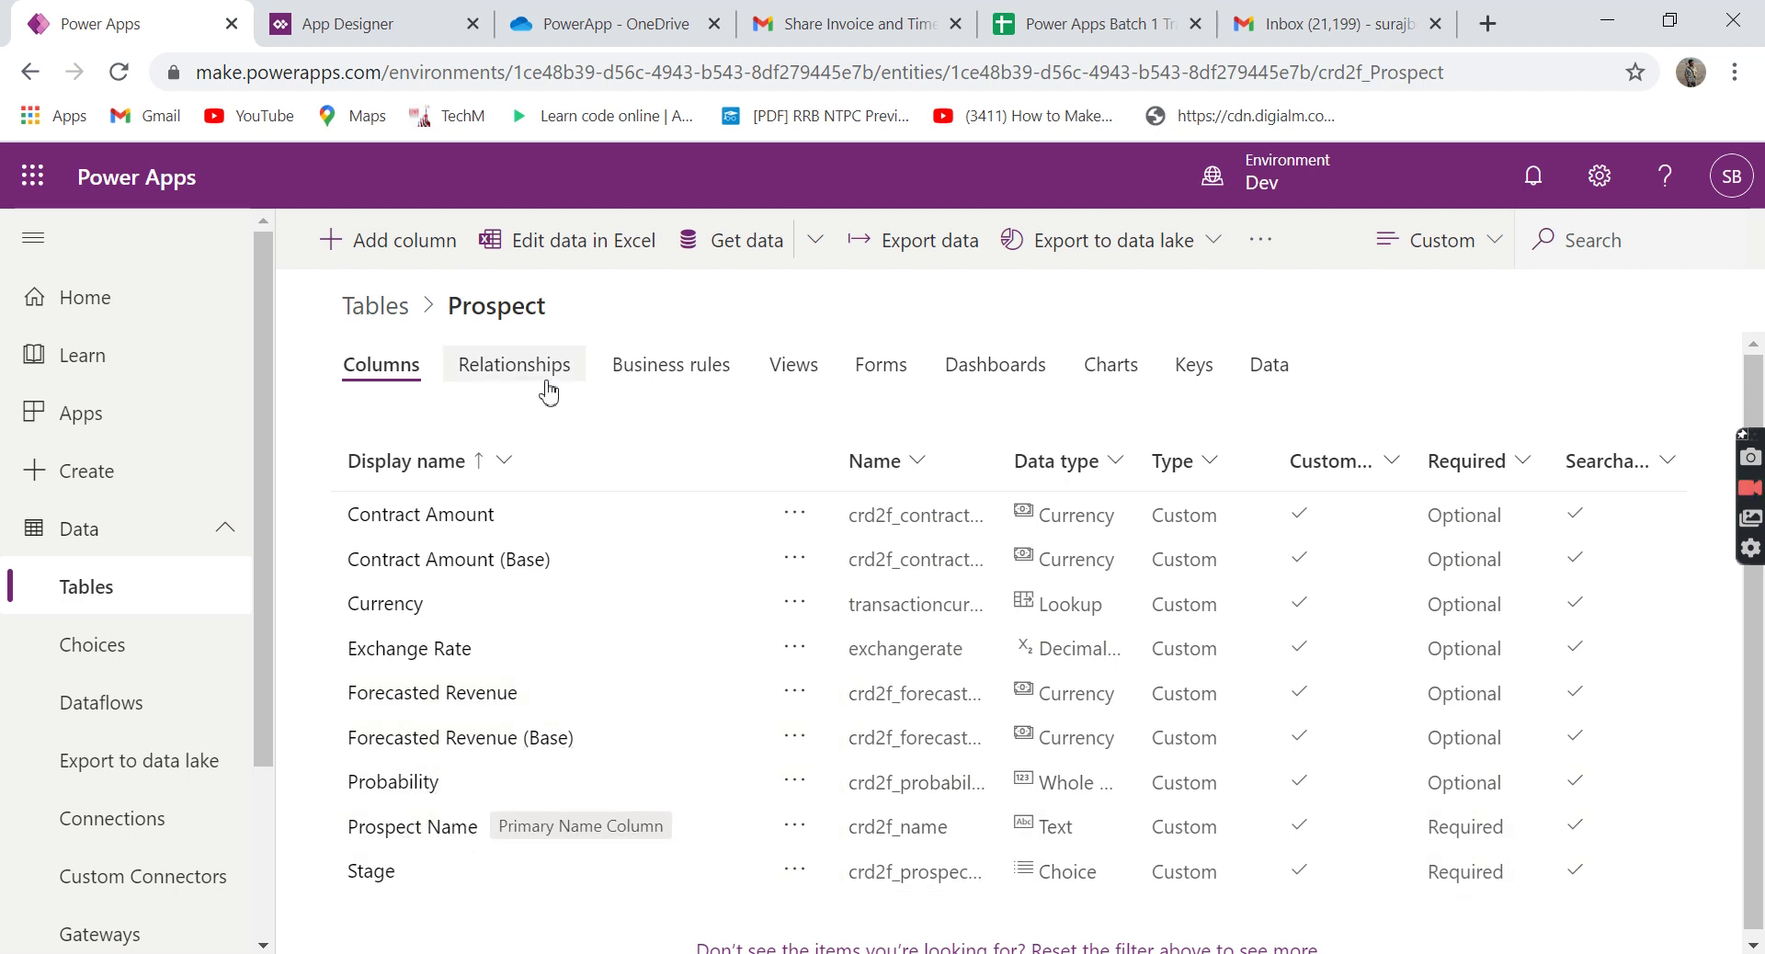
Compare the Prospect forms included in the App Designer with the forms listed on the Prospect table.
left_click(337, 28)
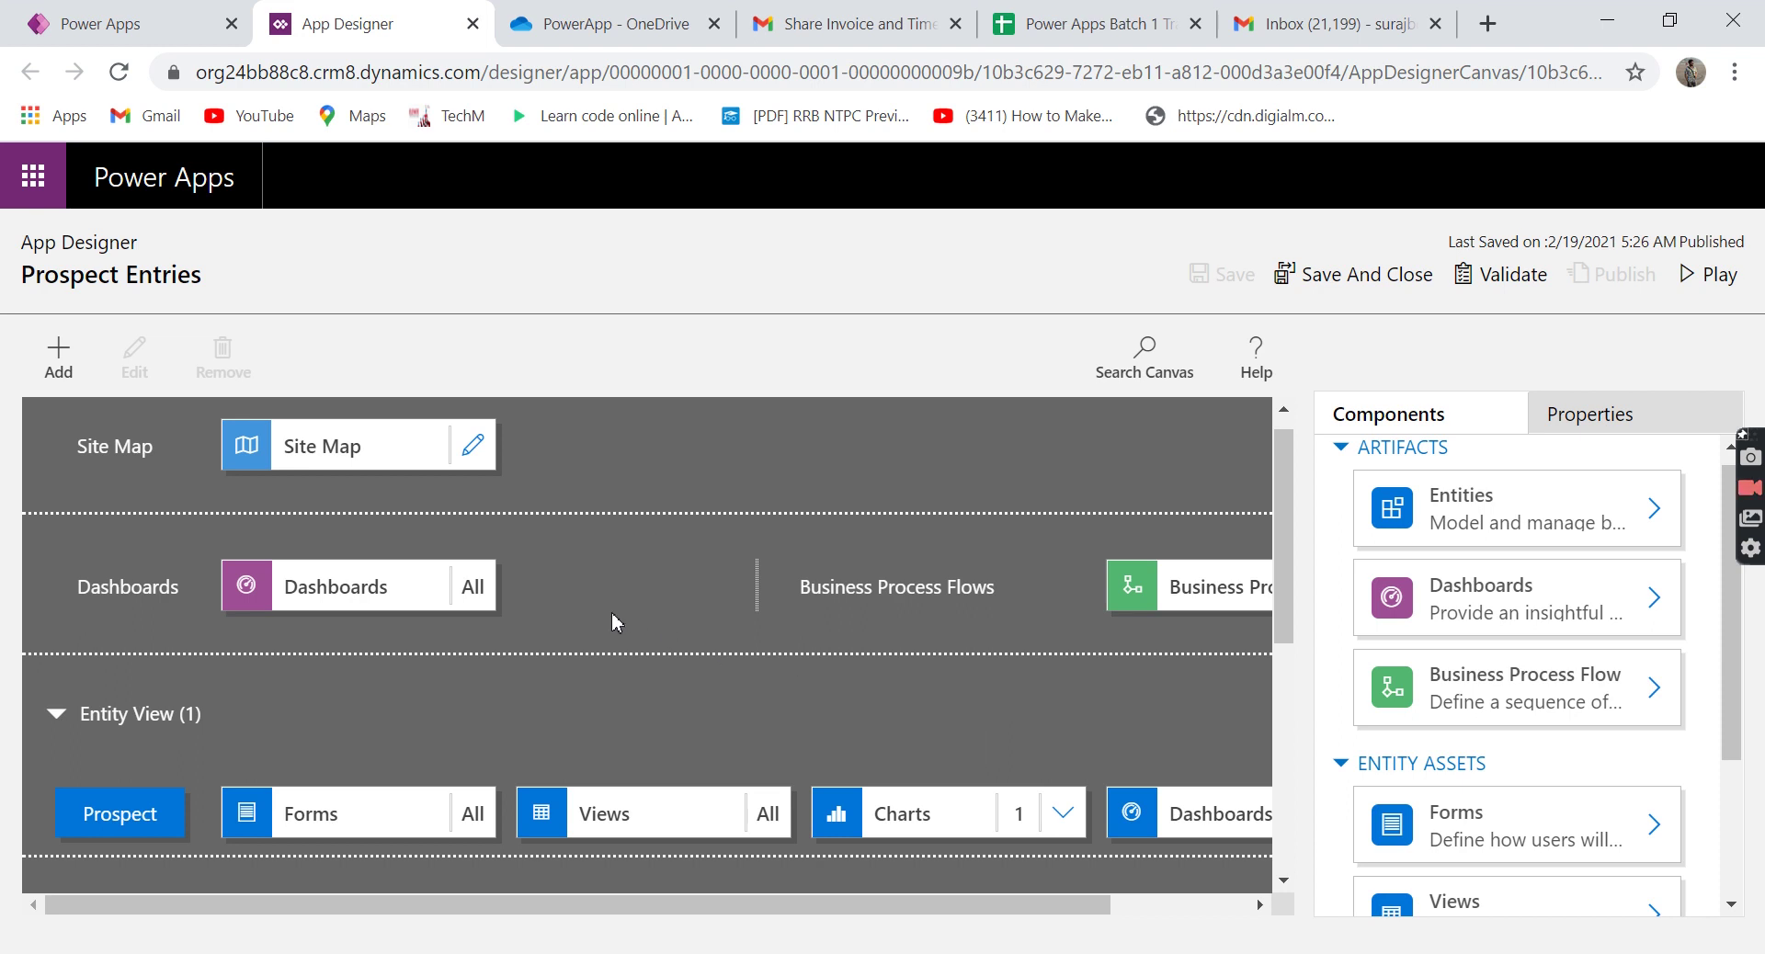
left_click(347, 816)
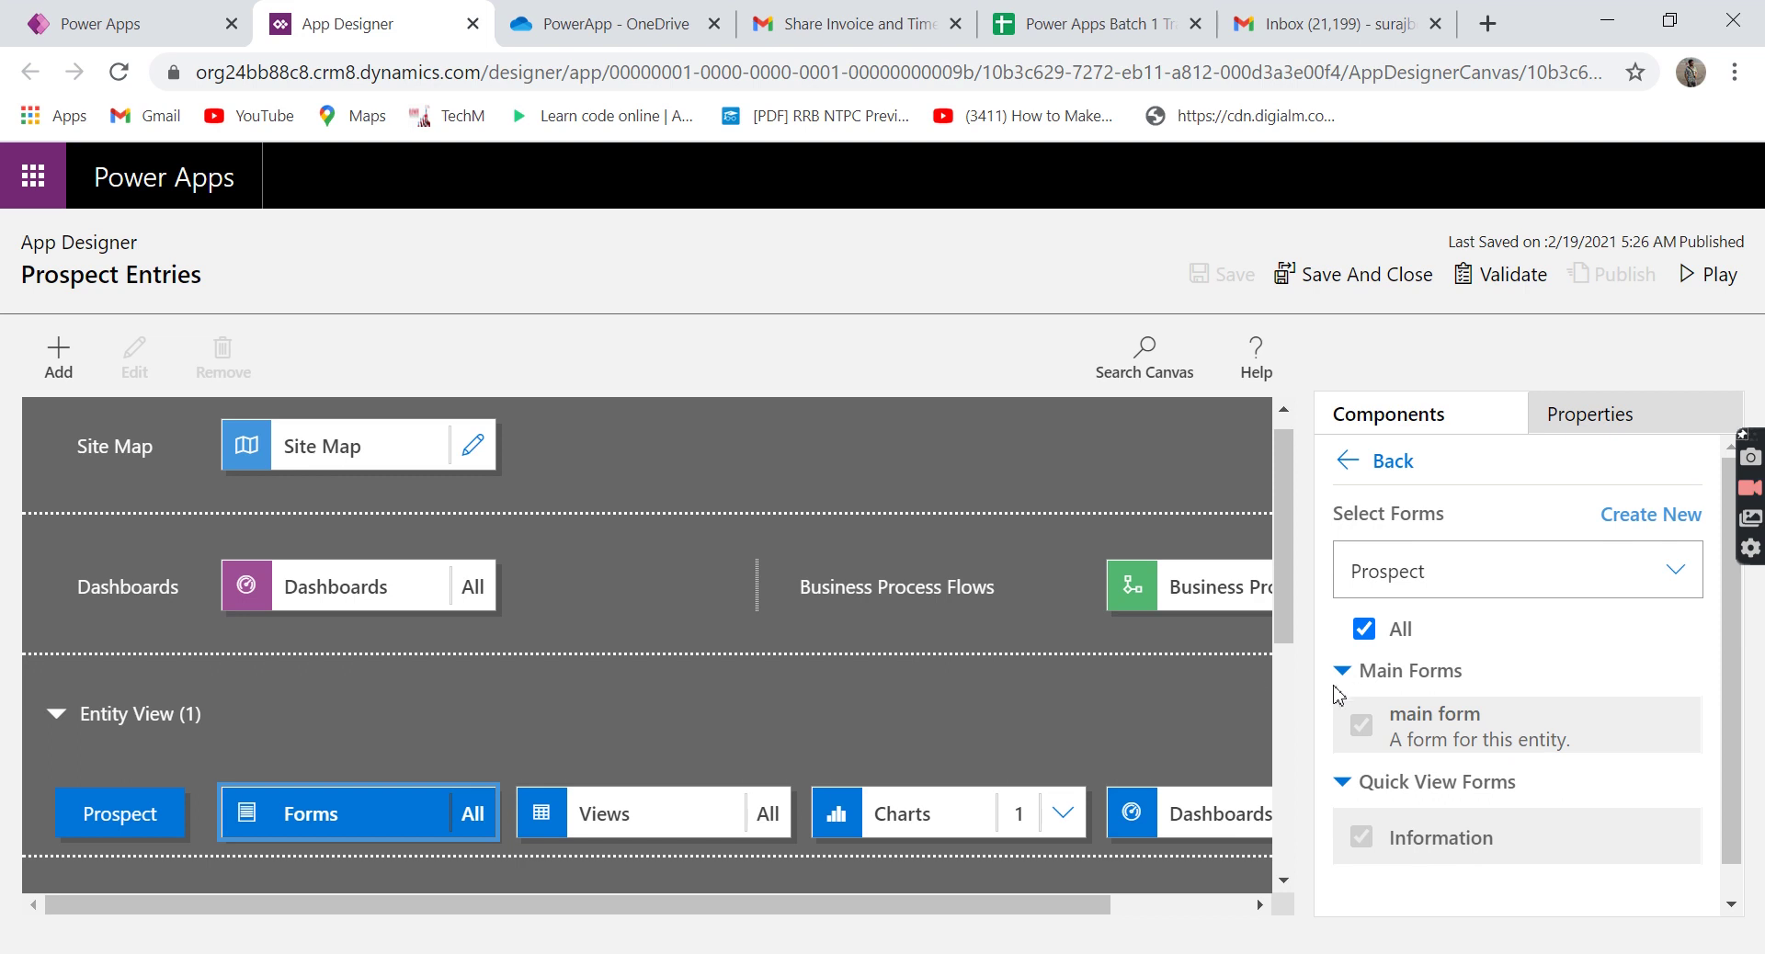
left_click(211, 26)
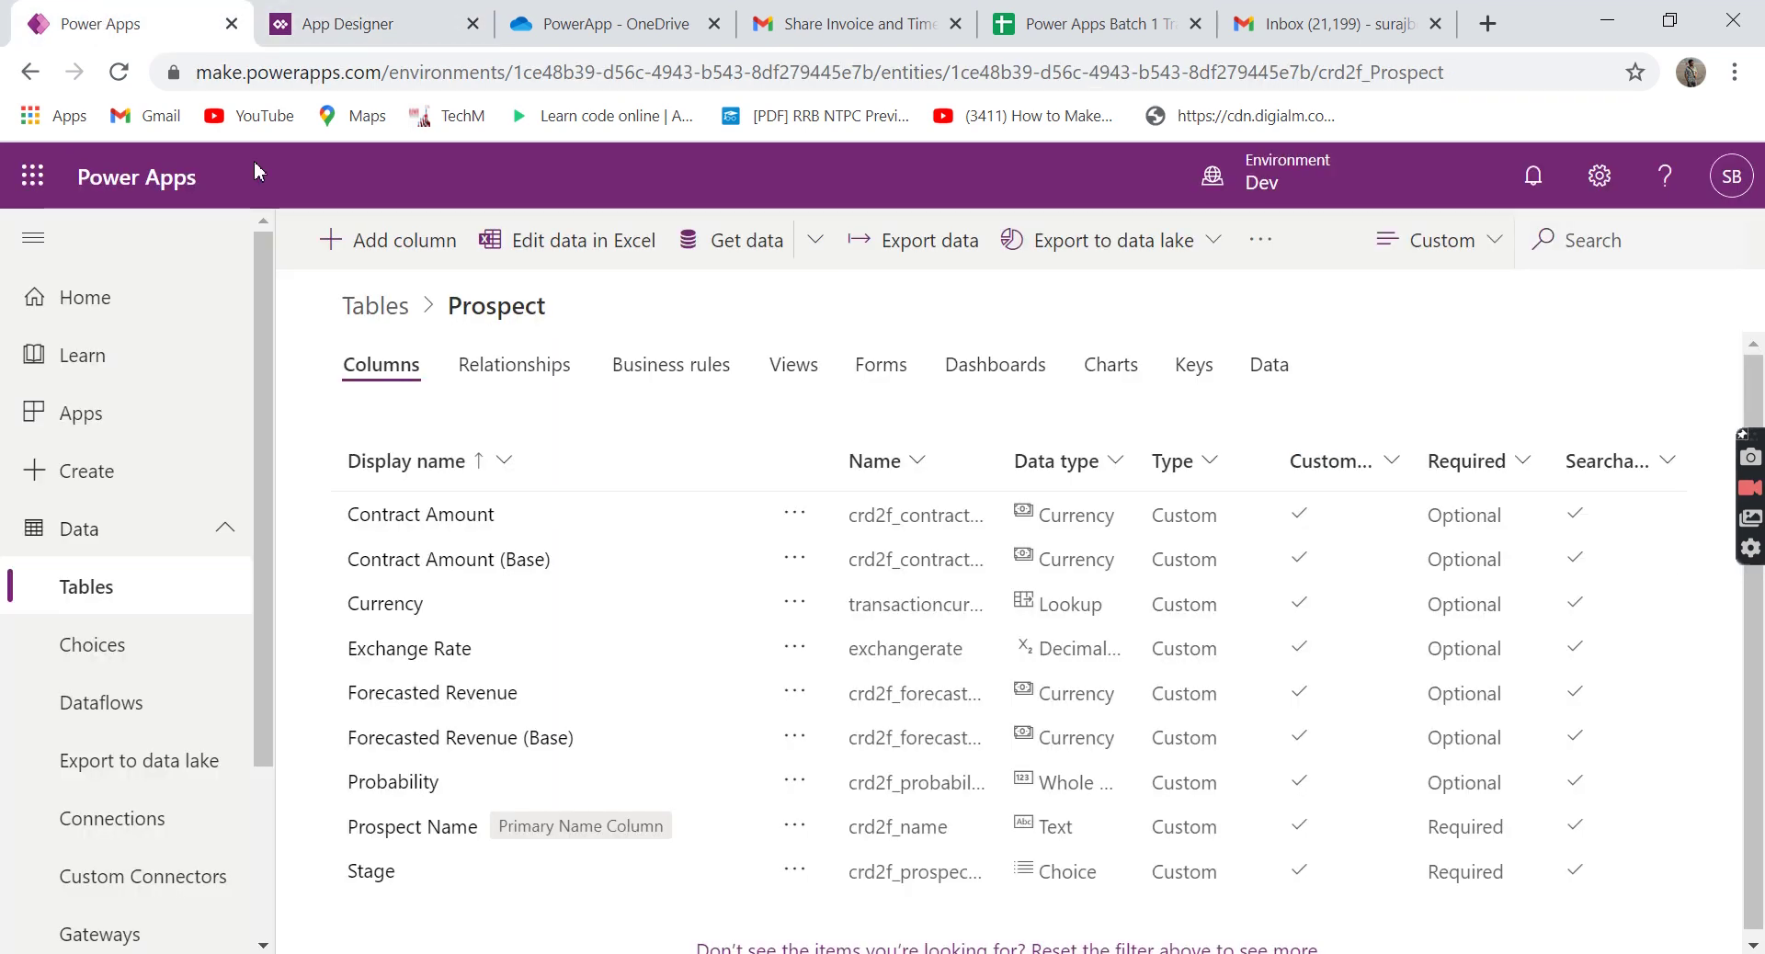
left_click(878, 369)
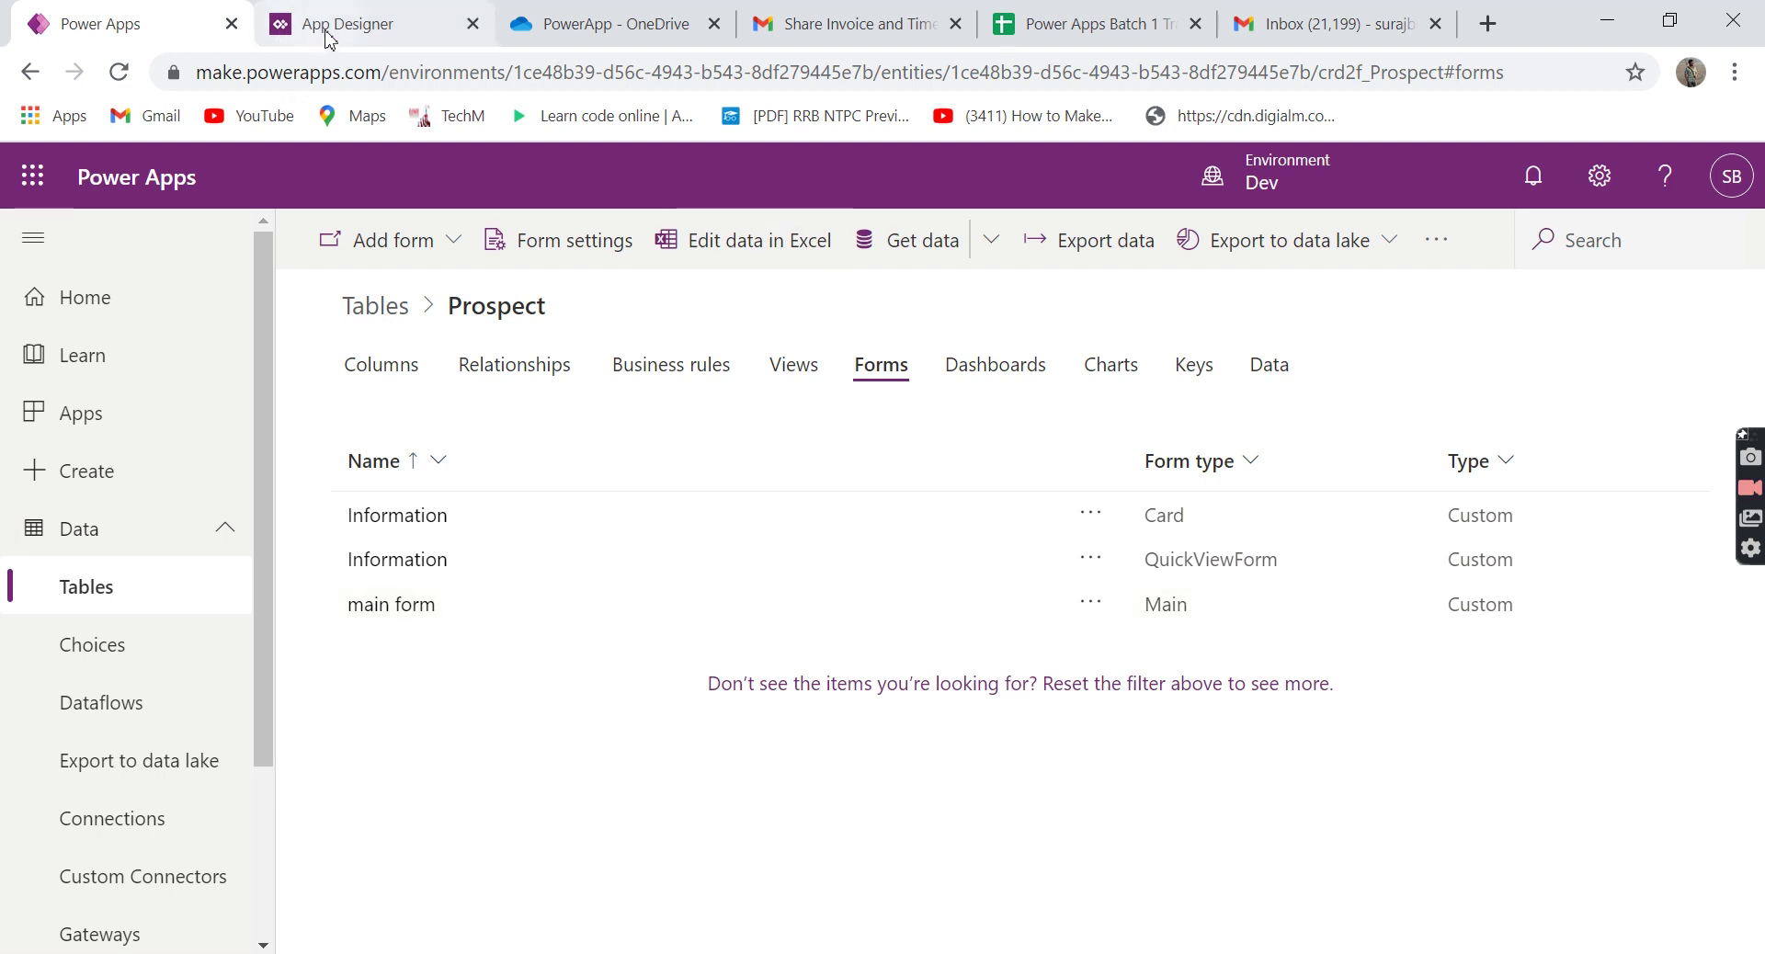
Compare the Prospect views included in the App Designer with the views listed on the Prospect table.
left_click(368, 28)
left_click(623, 800)
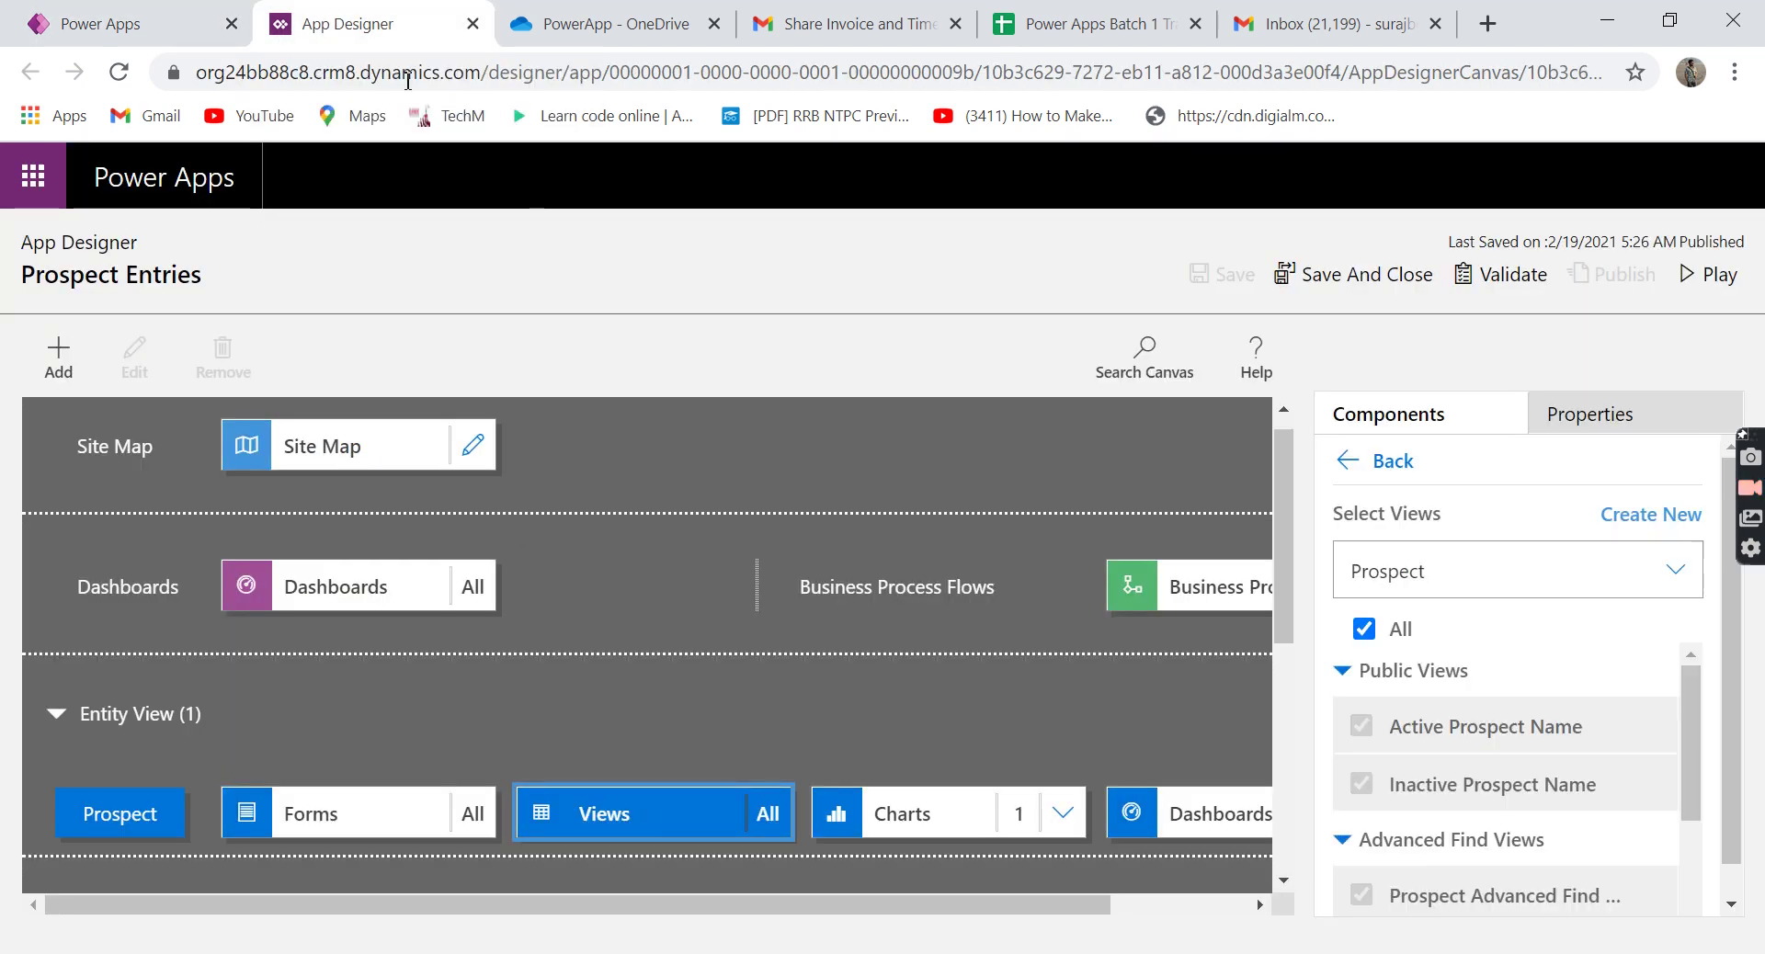
left_click(110, 24)
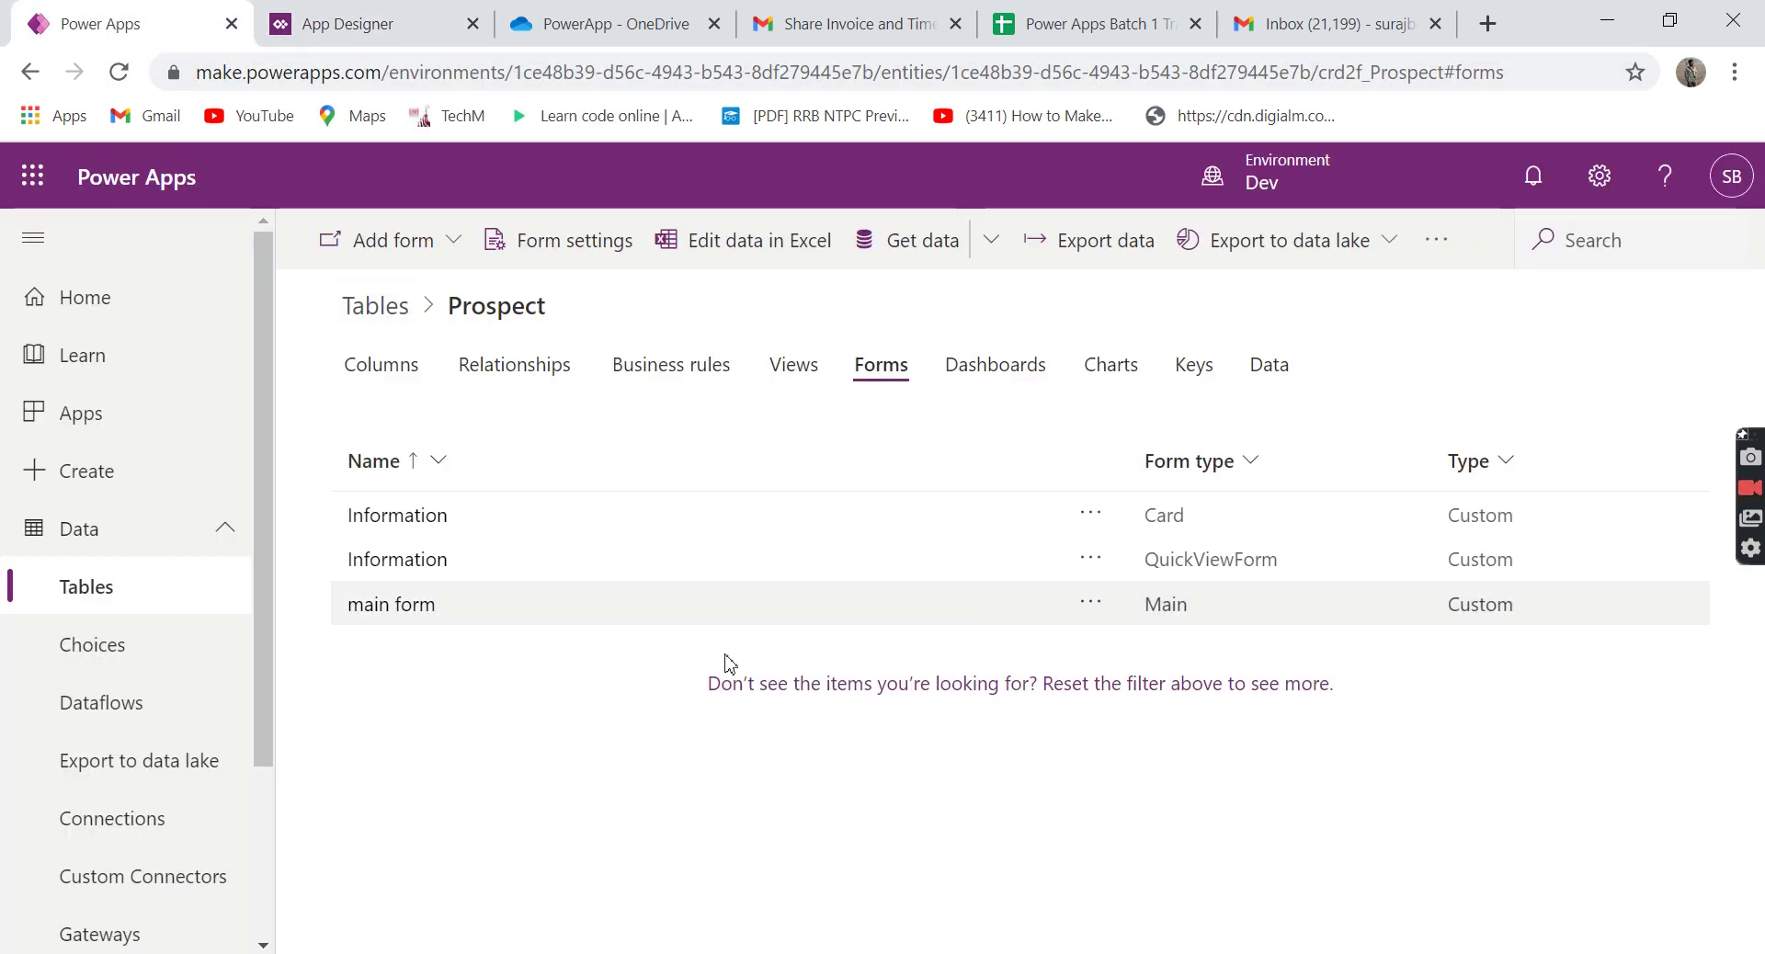
left_click(812, 376)
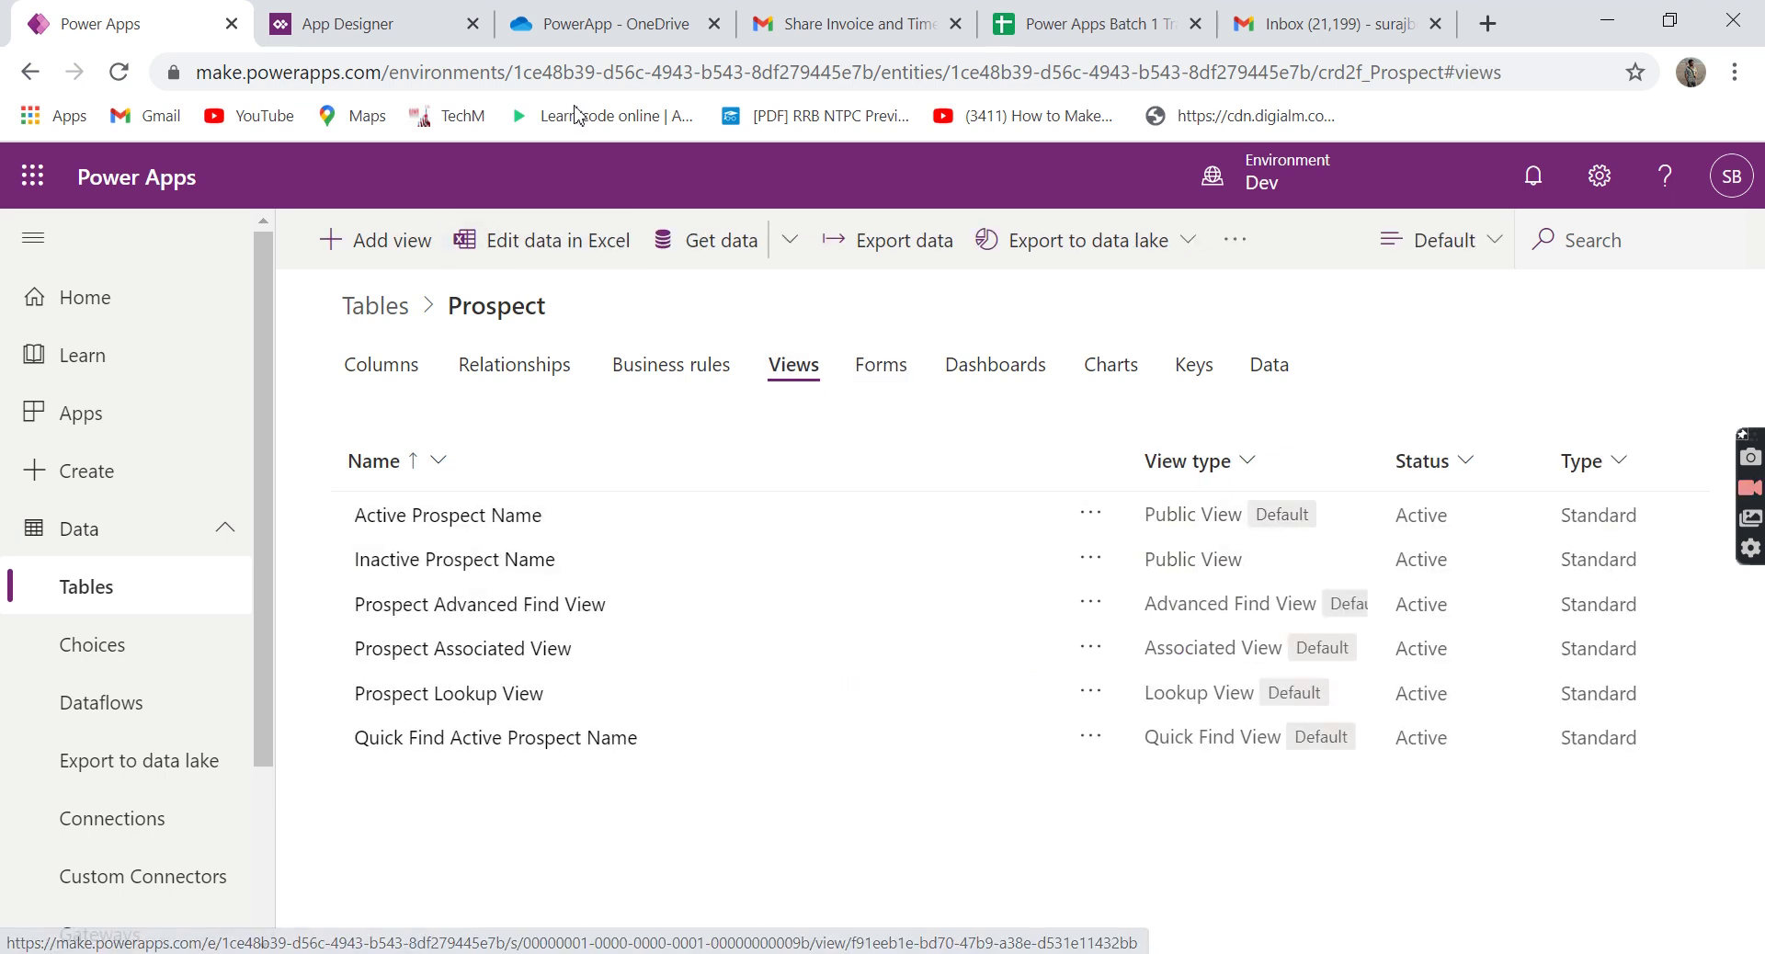
Examine the charts and dashboards selected for the Prospect entity in the App Designer.
left_click(329, 28)
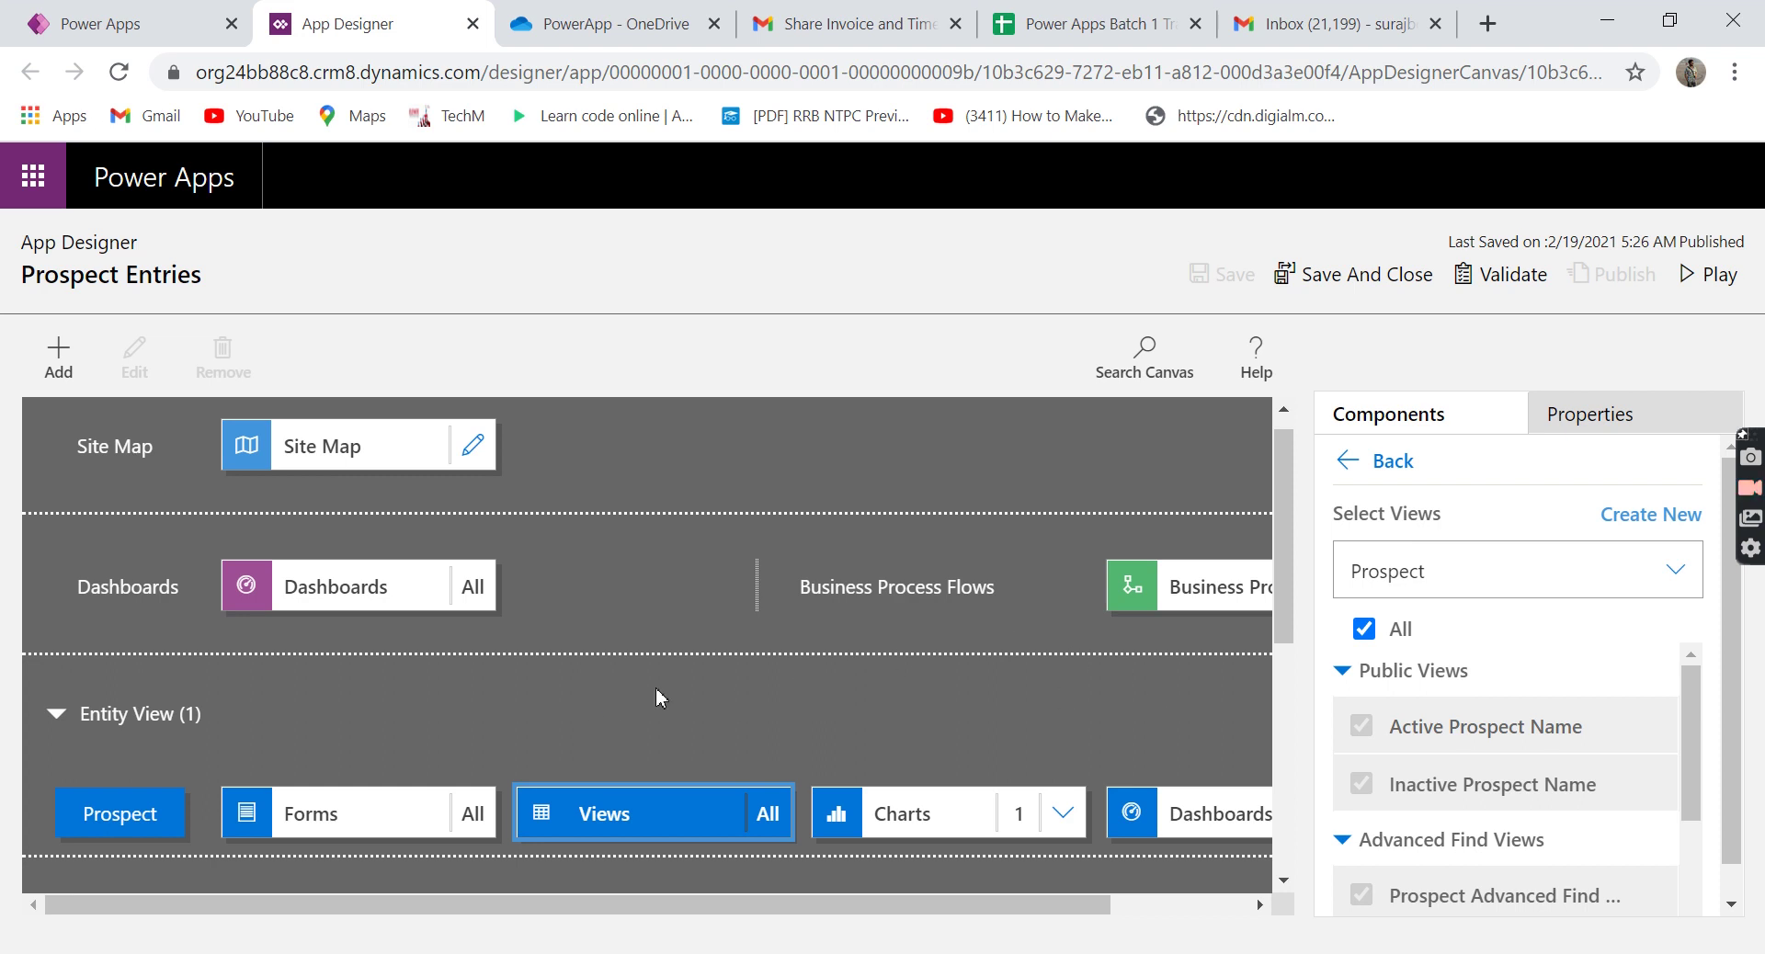
left_click(905, 804)
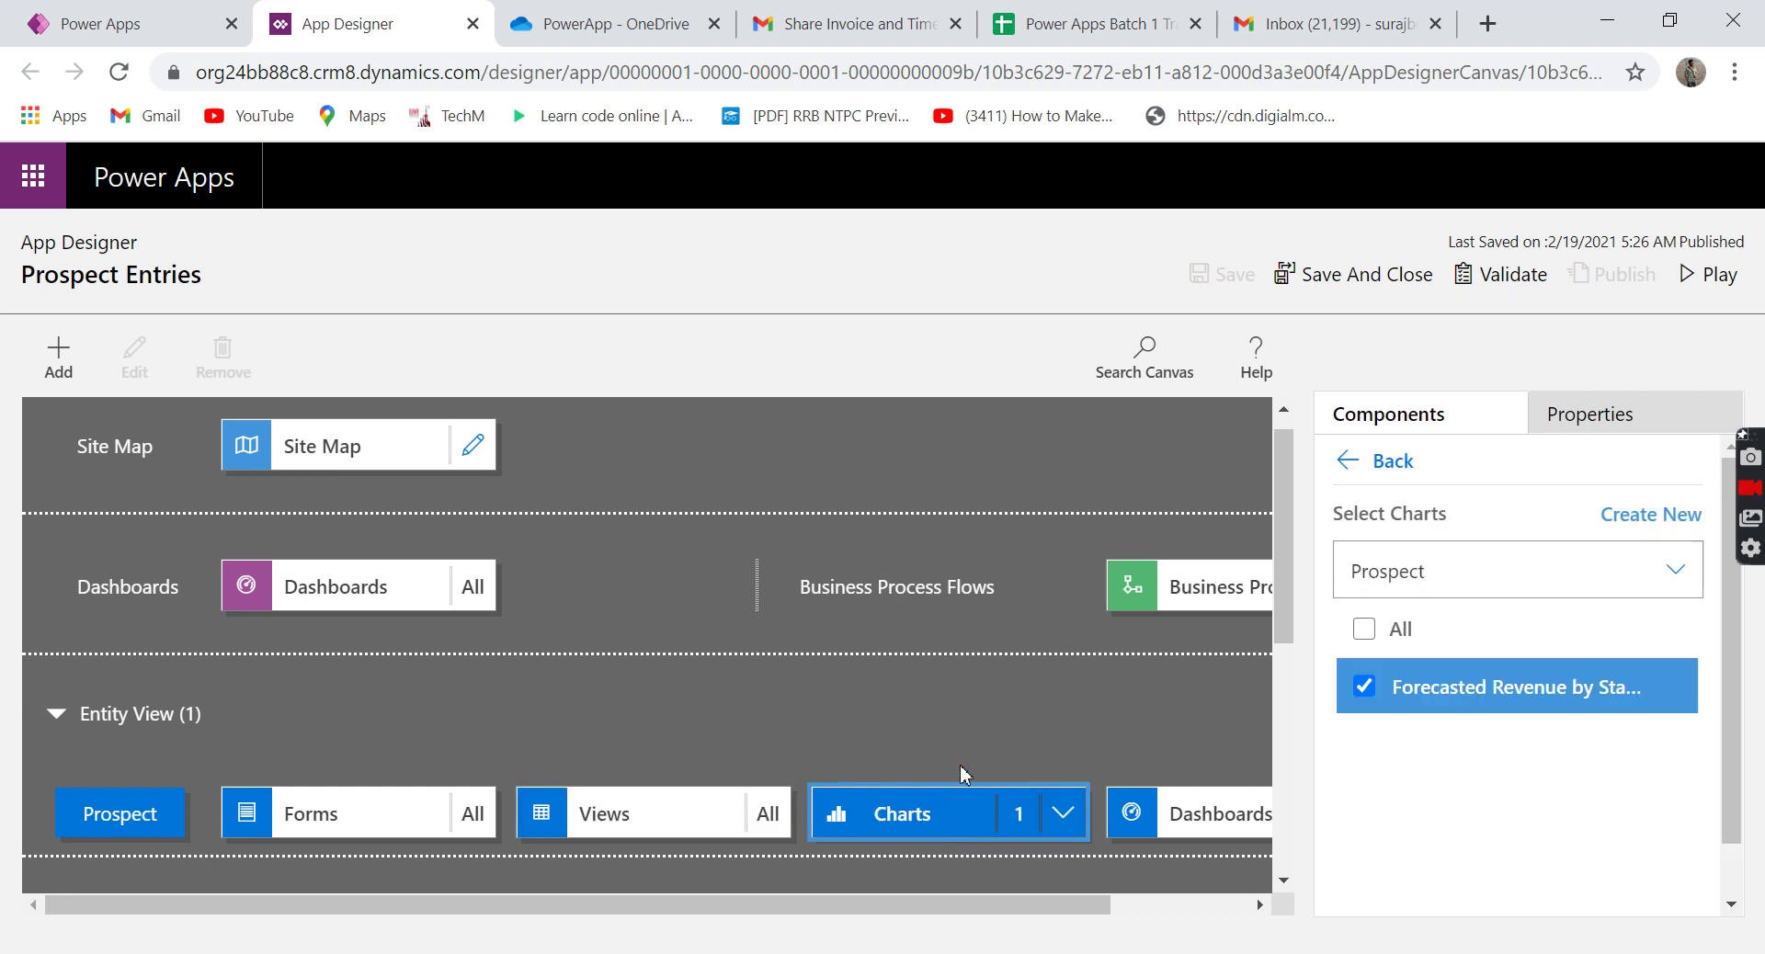
left_click_drag(906, 904, 1044, 905)
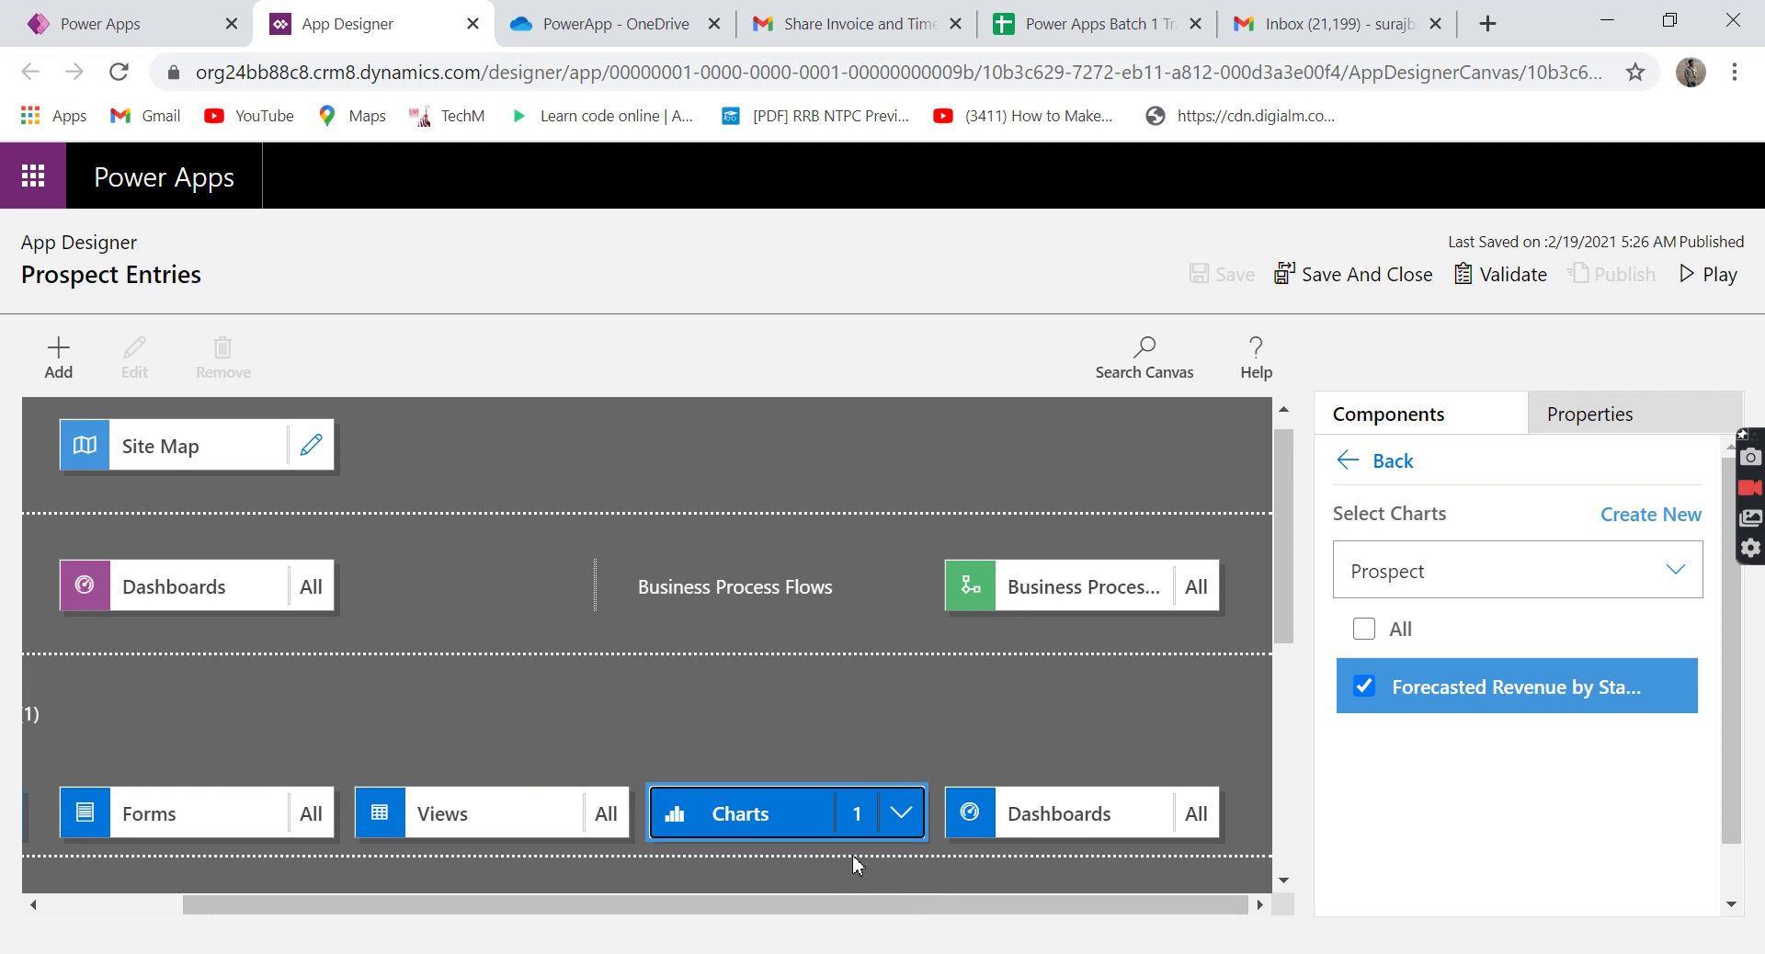
left_click(1094, 806)
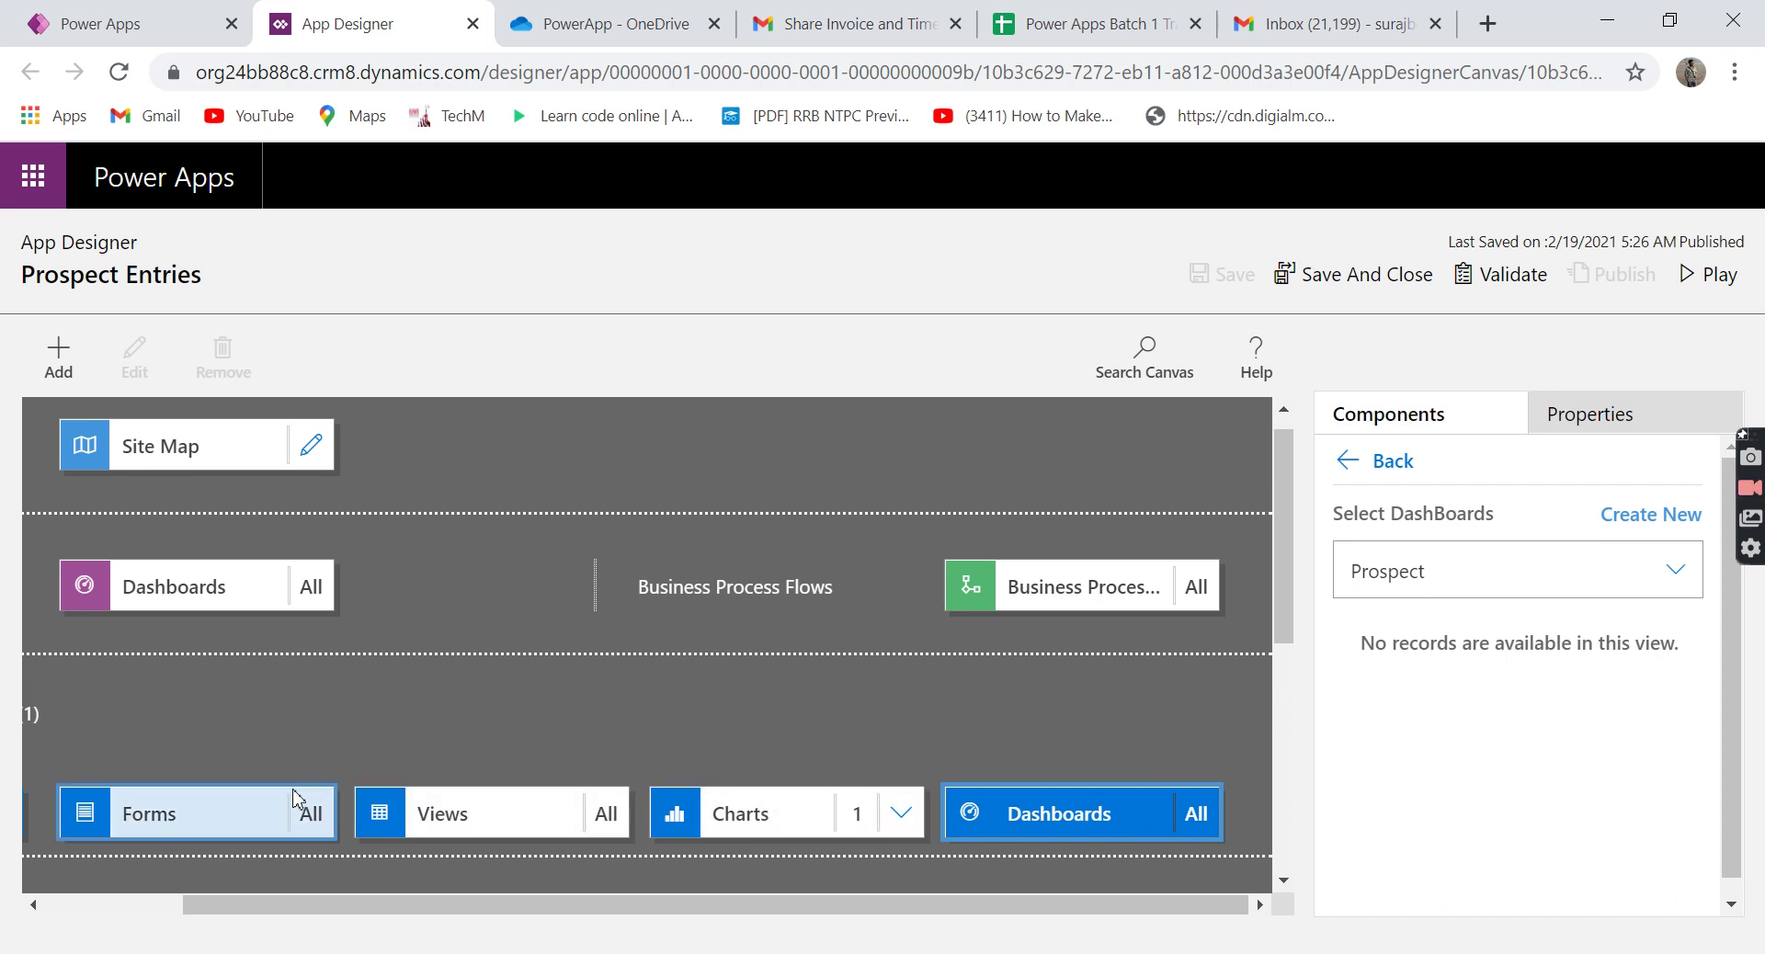
left_click_drag(406, 924, 121, 908)
scroll(398, 714, "up", 5)
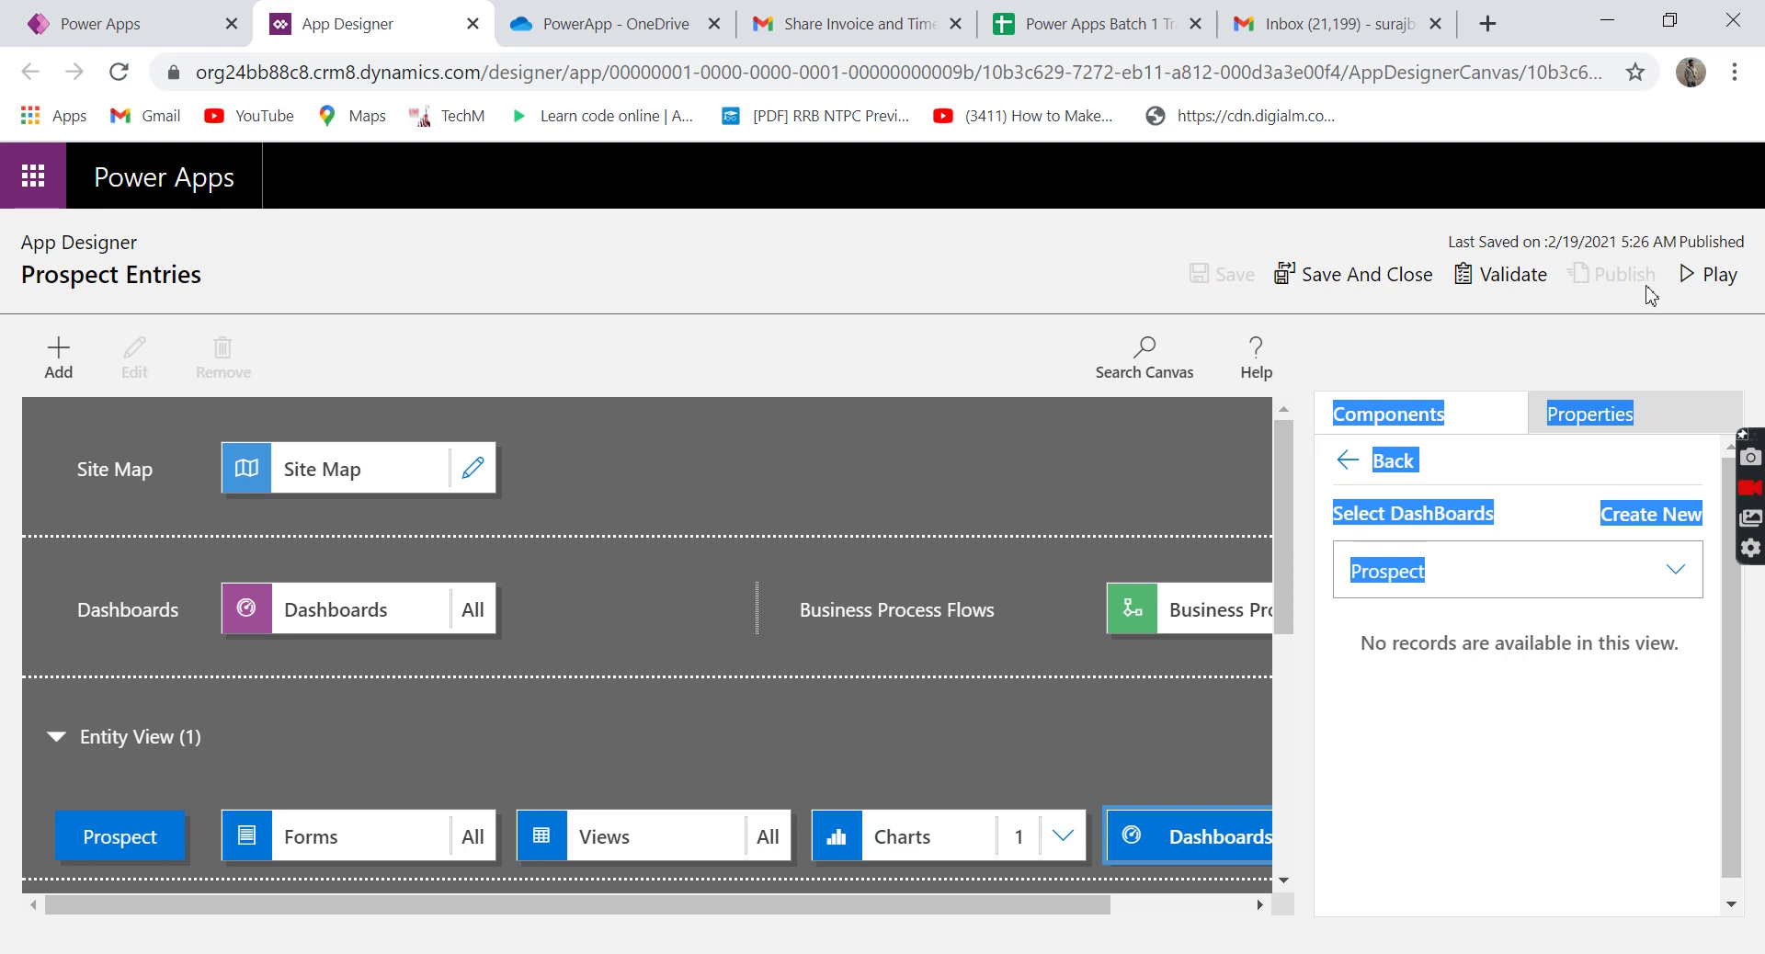
Play the Prospect Entries app in its own browser tab and return to the App Designer.
left_click(1716, 281)
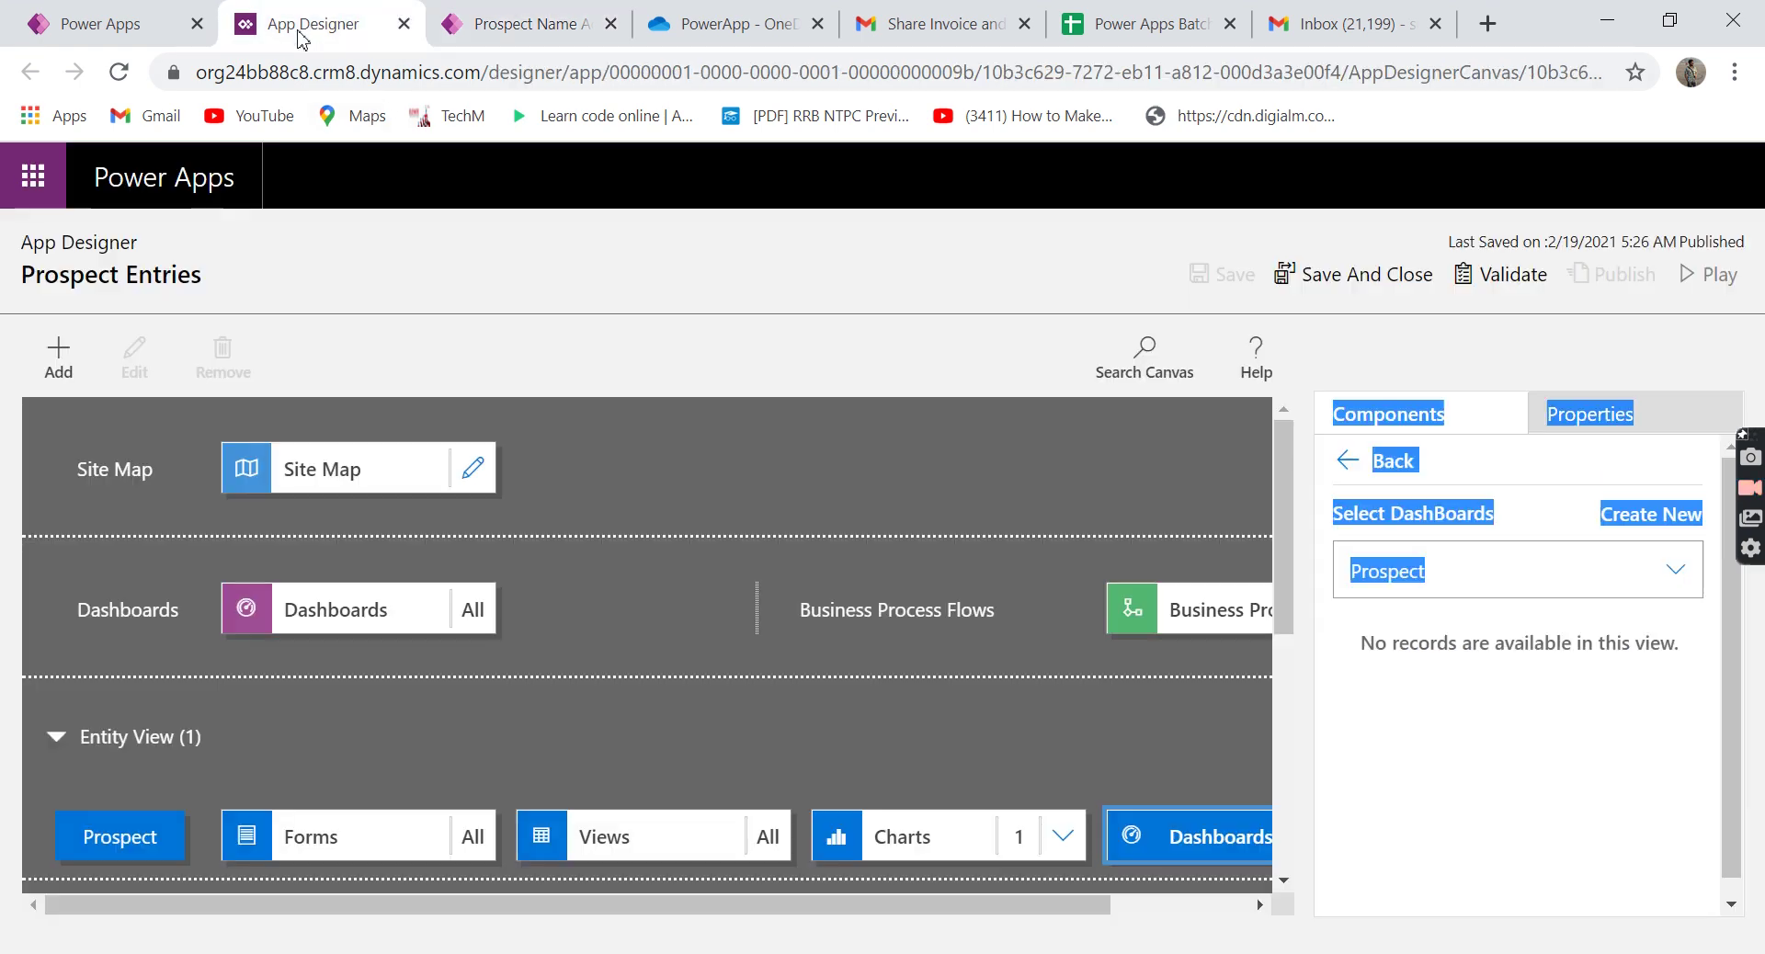
left_click(303, 27)
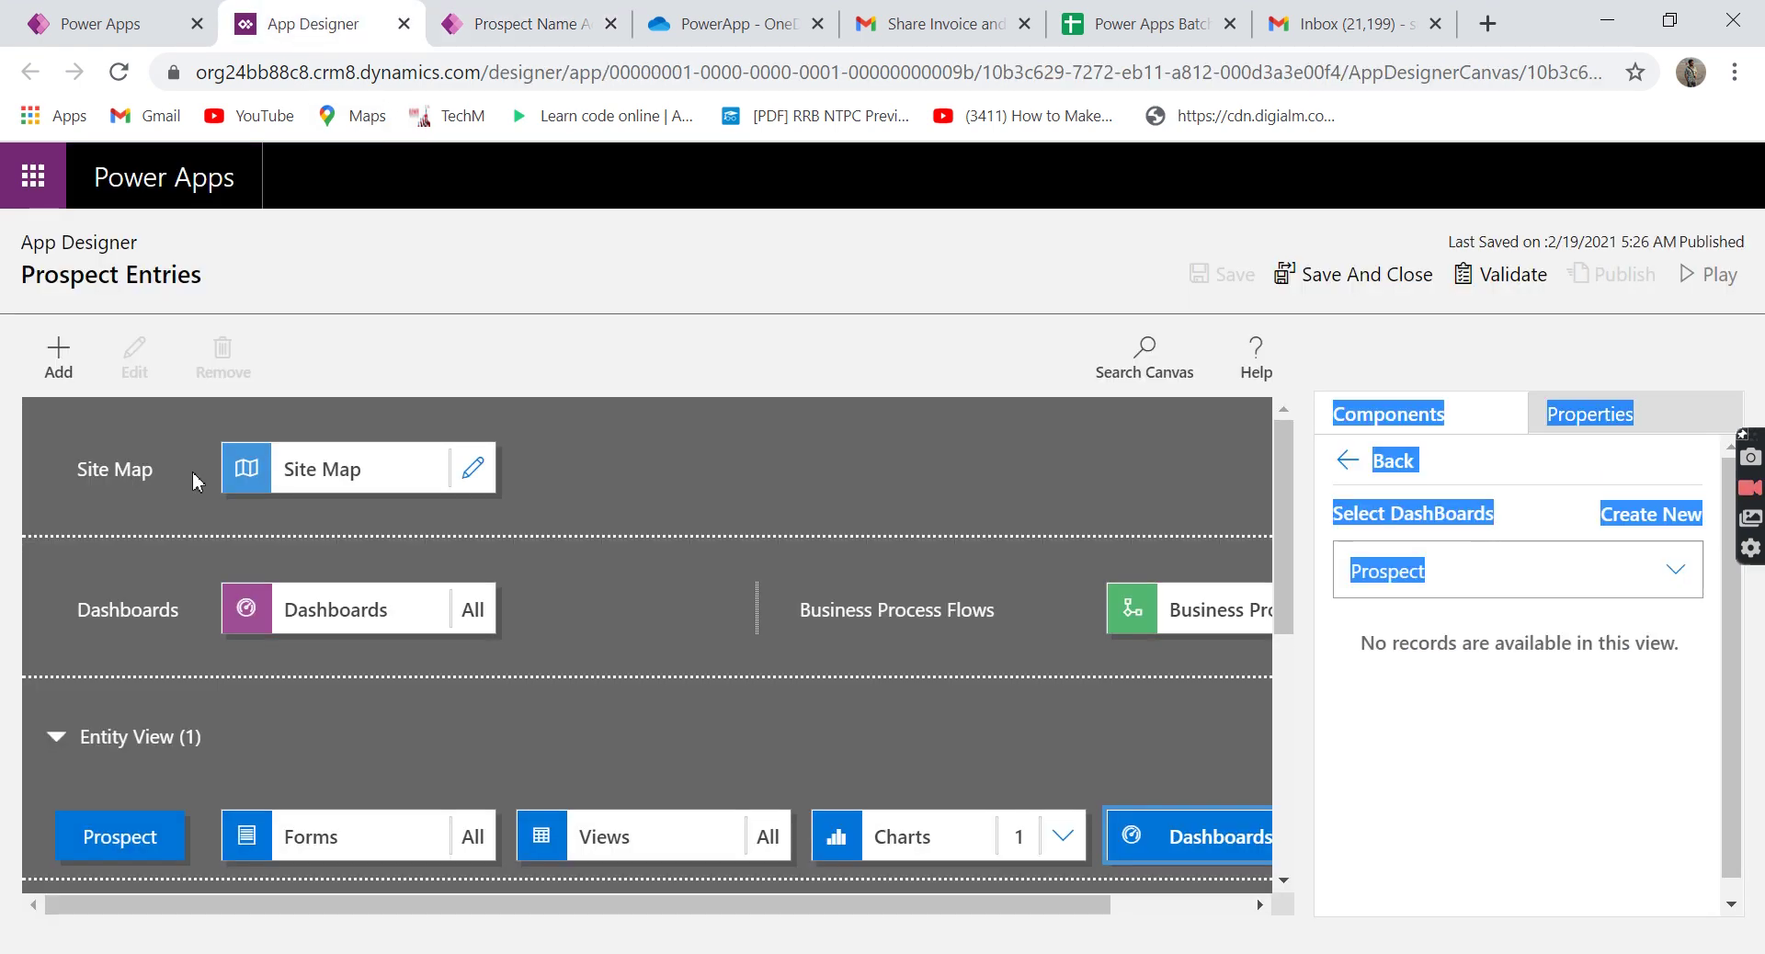
Open the site map for editing and set the type of the Prospects Area subarea to Entity.
left_click(476, 473)
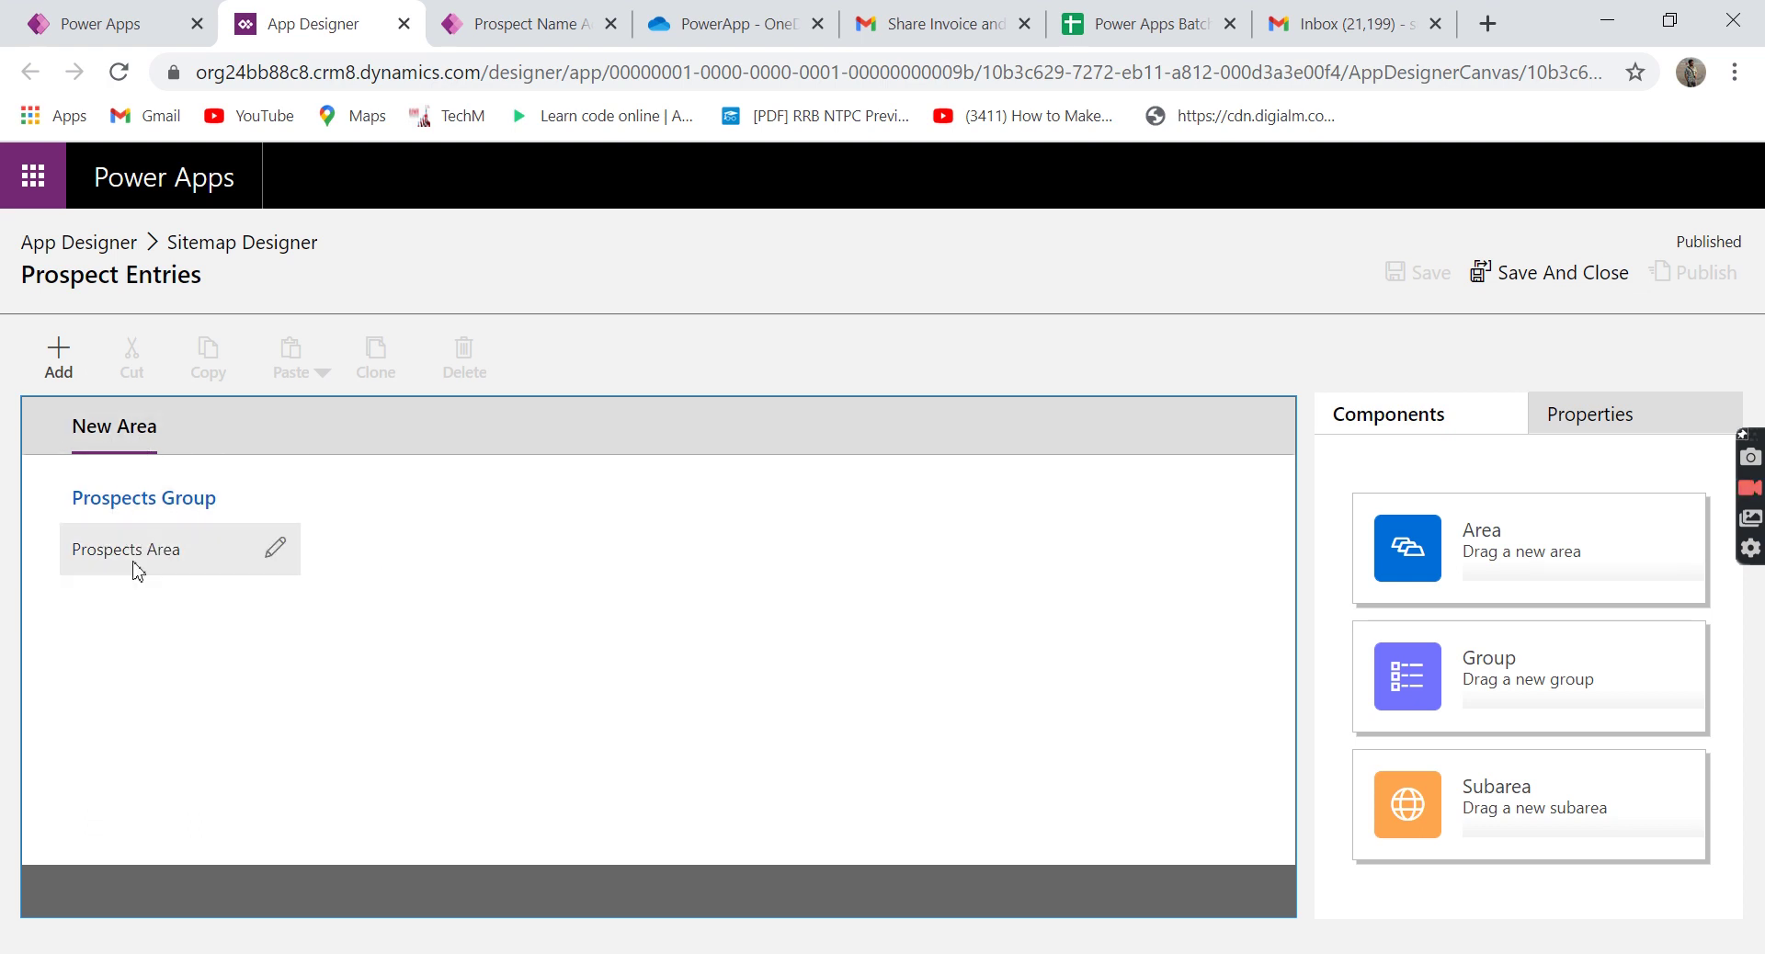
left_click(167, 565)
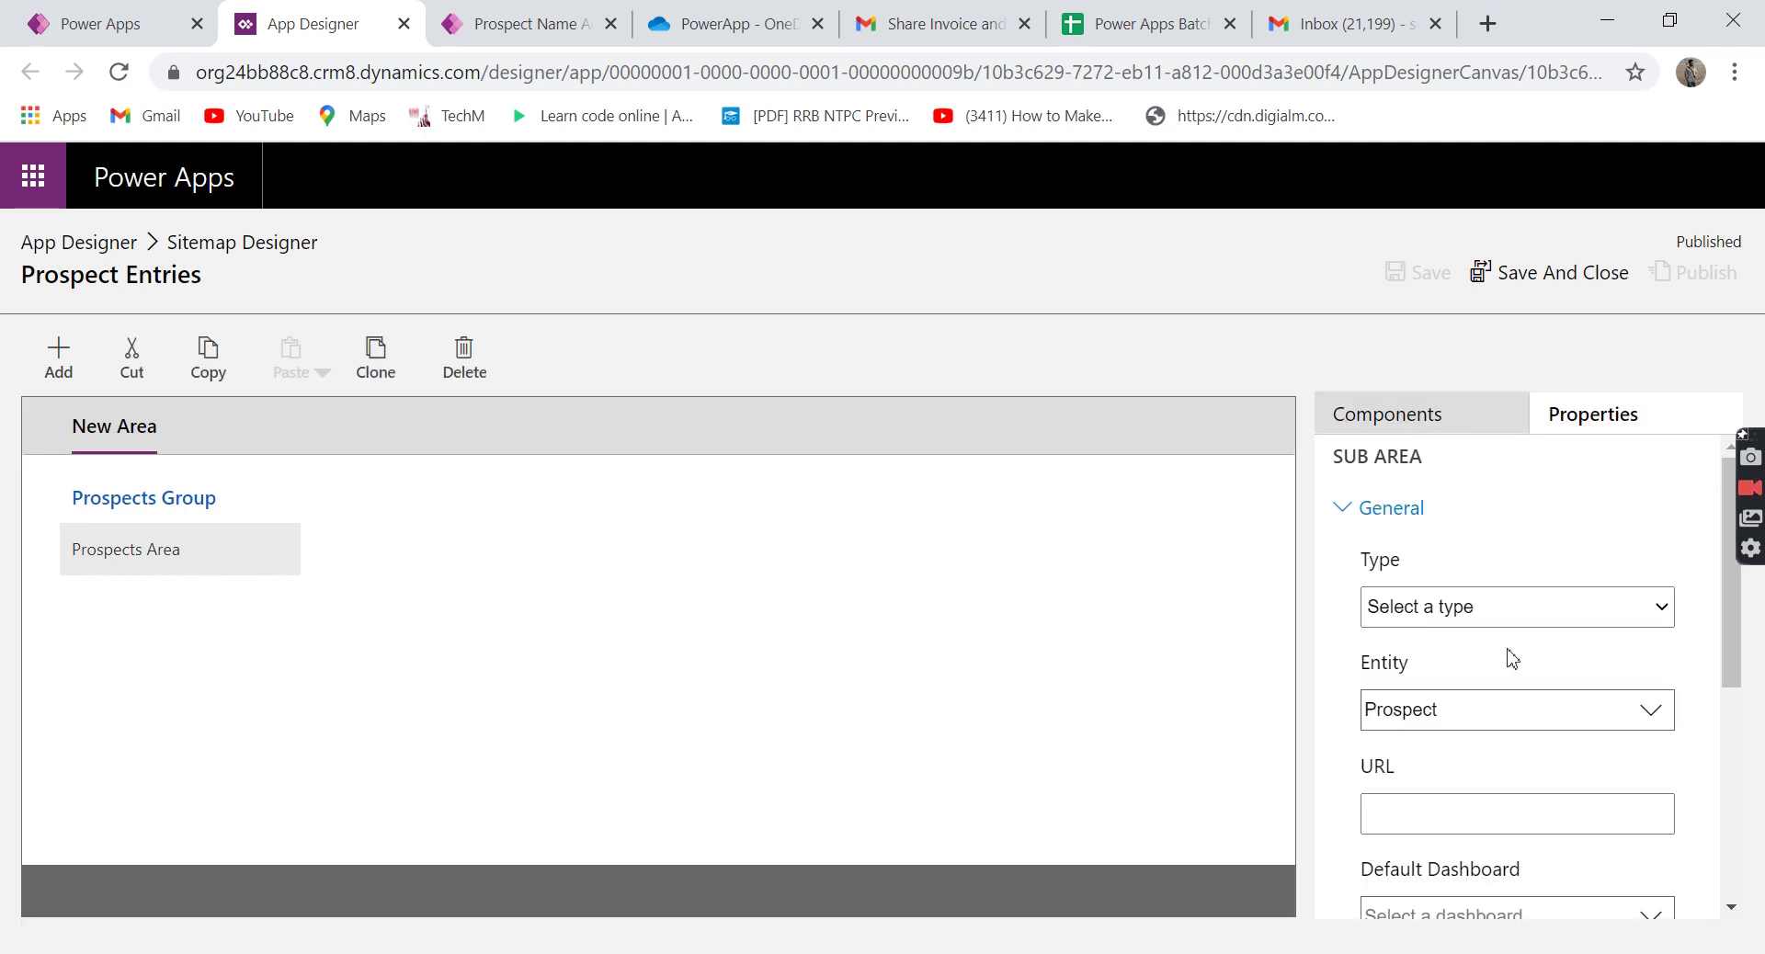
left_click(1508, 615)
left_click(1476, 685)
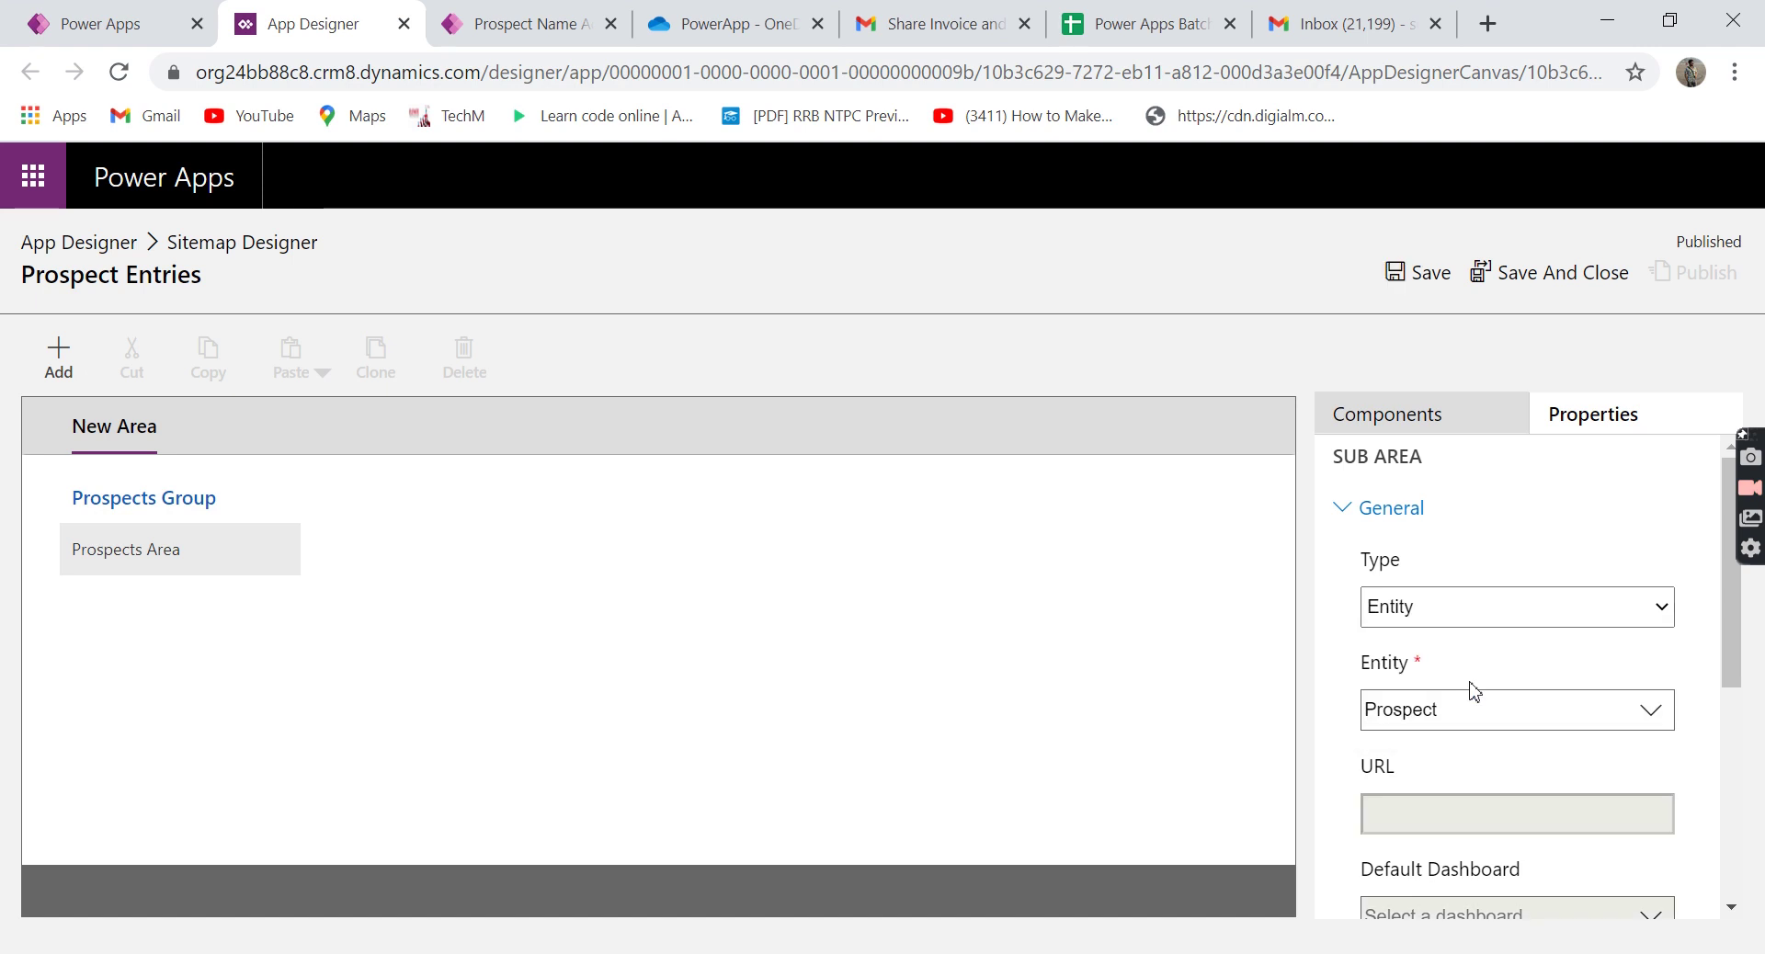
Check the Prospects Area's entity setting against the Prospect table and leave the site map without saving.
left_click(63, 33)
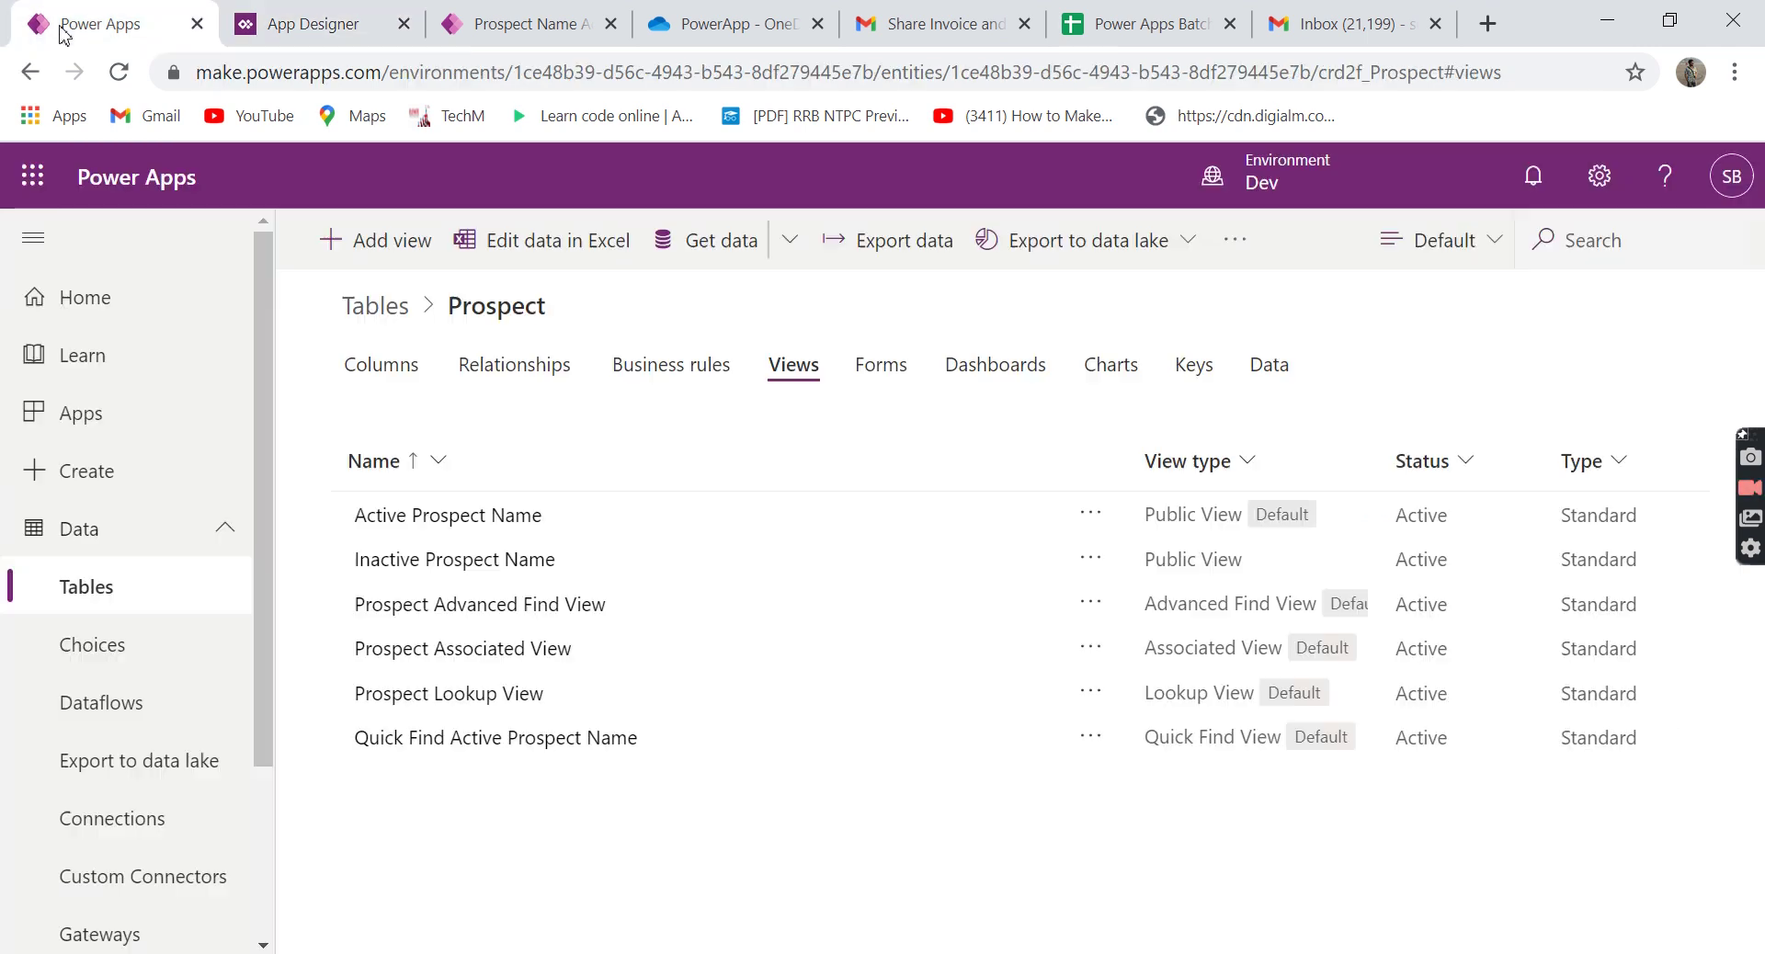
left_click(303, 36)
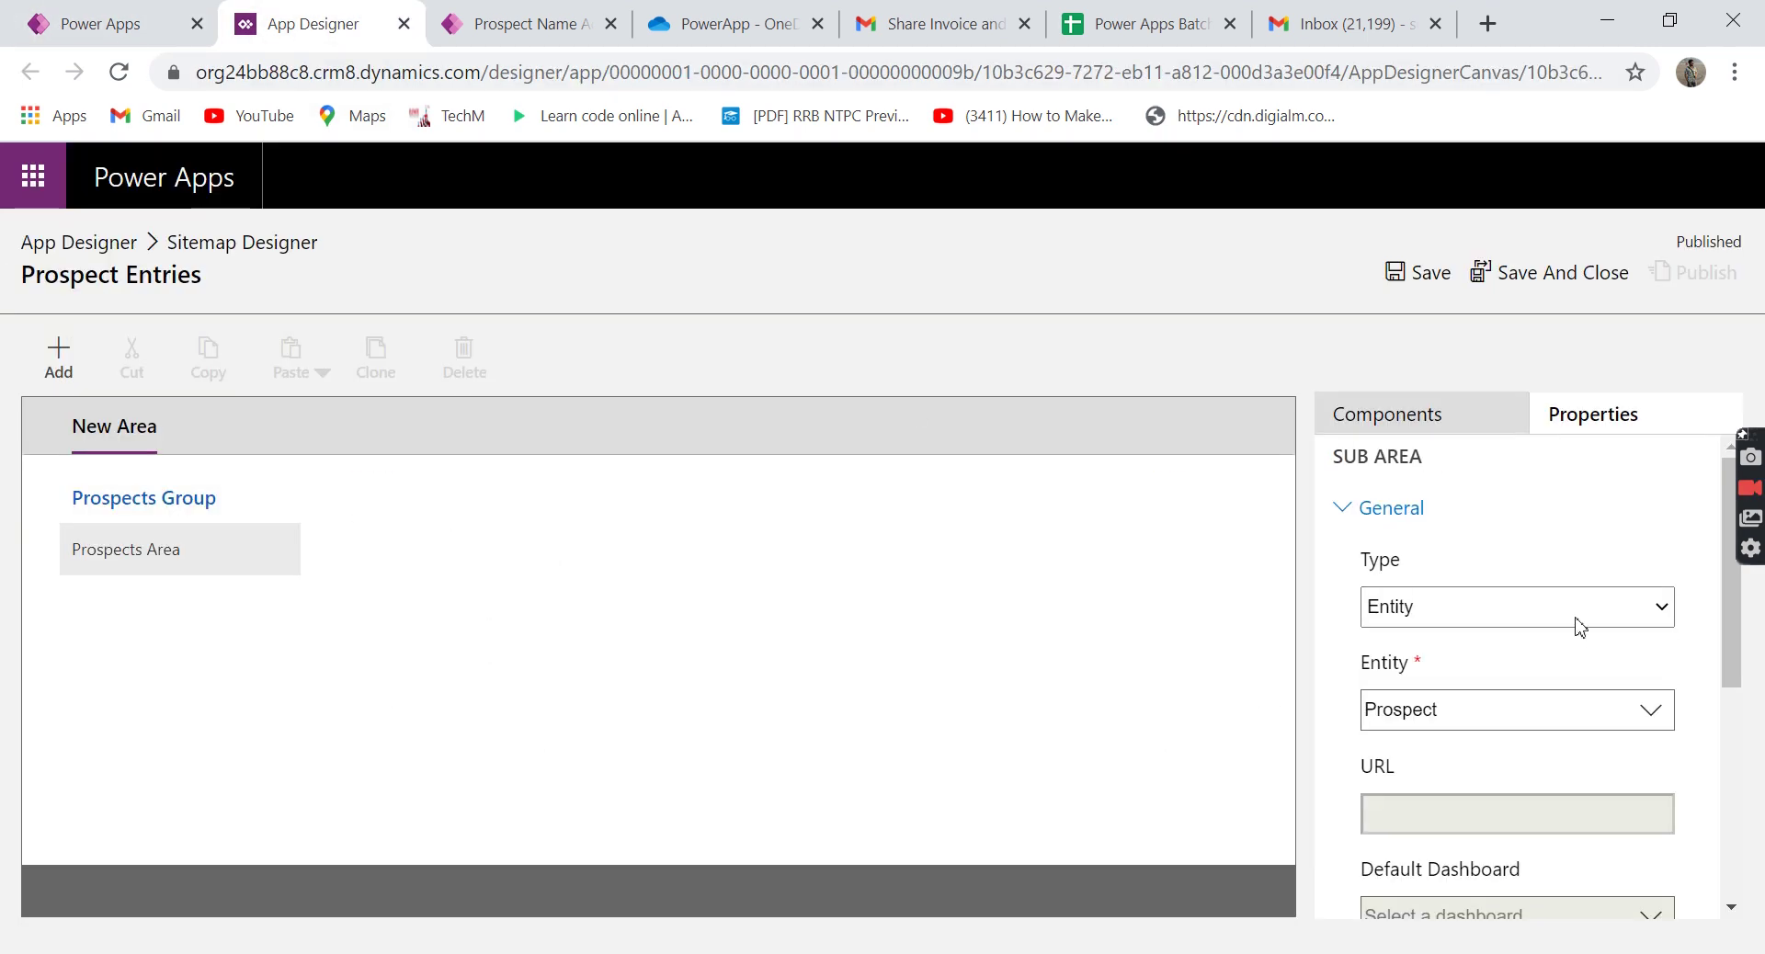
left_click(1553, 721)
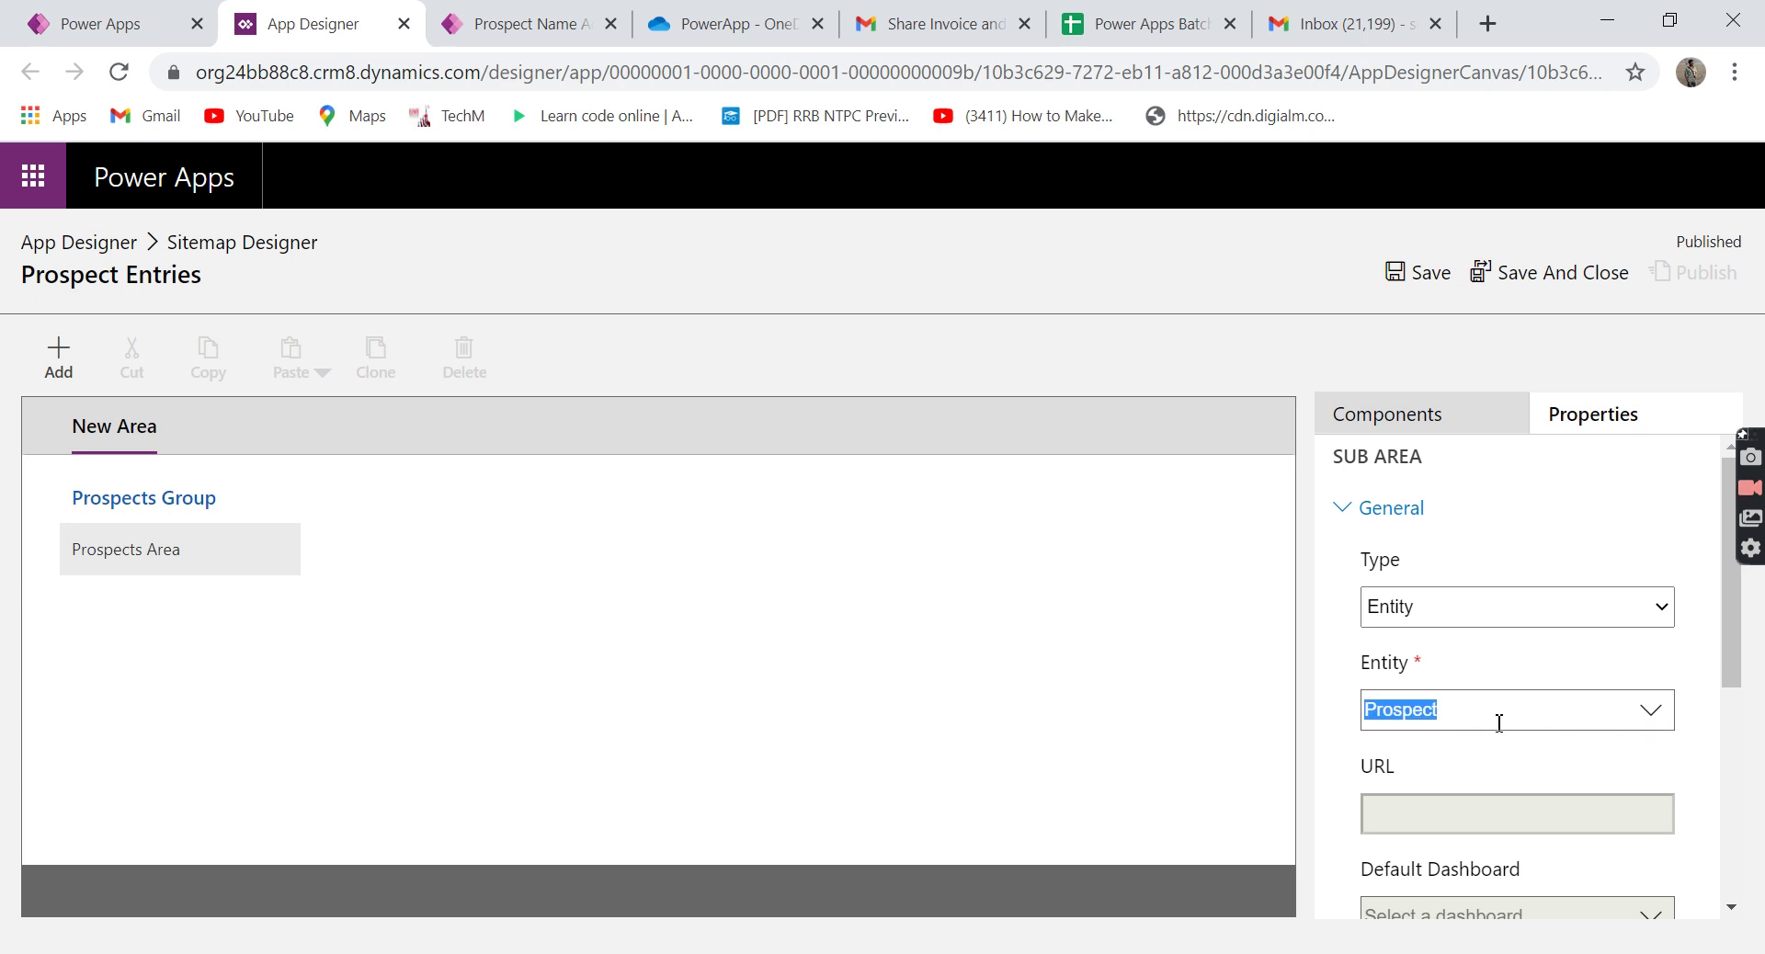
left_click(1337, 705)
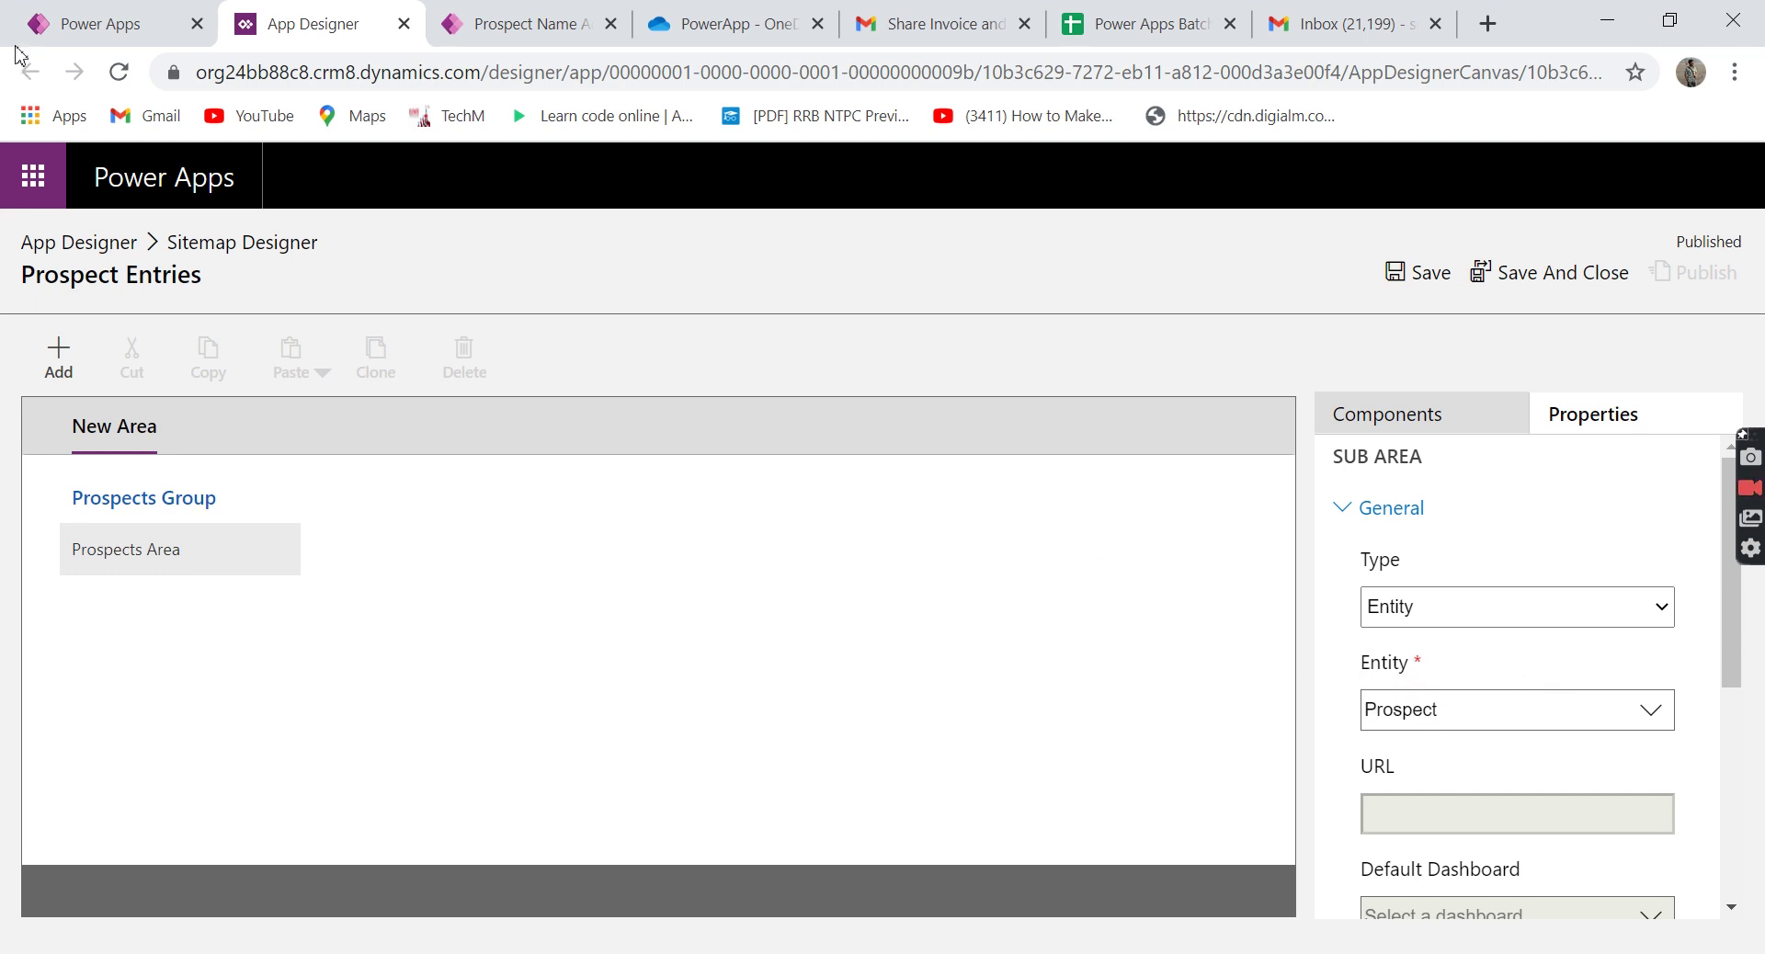
left_click(69, 246)
left_click(996, 619)
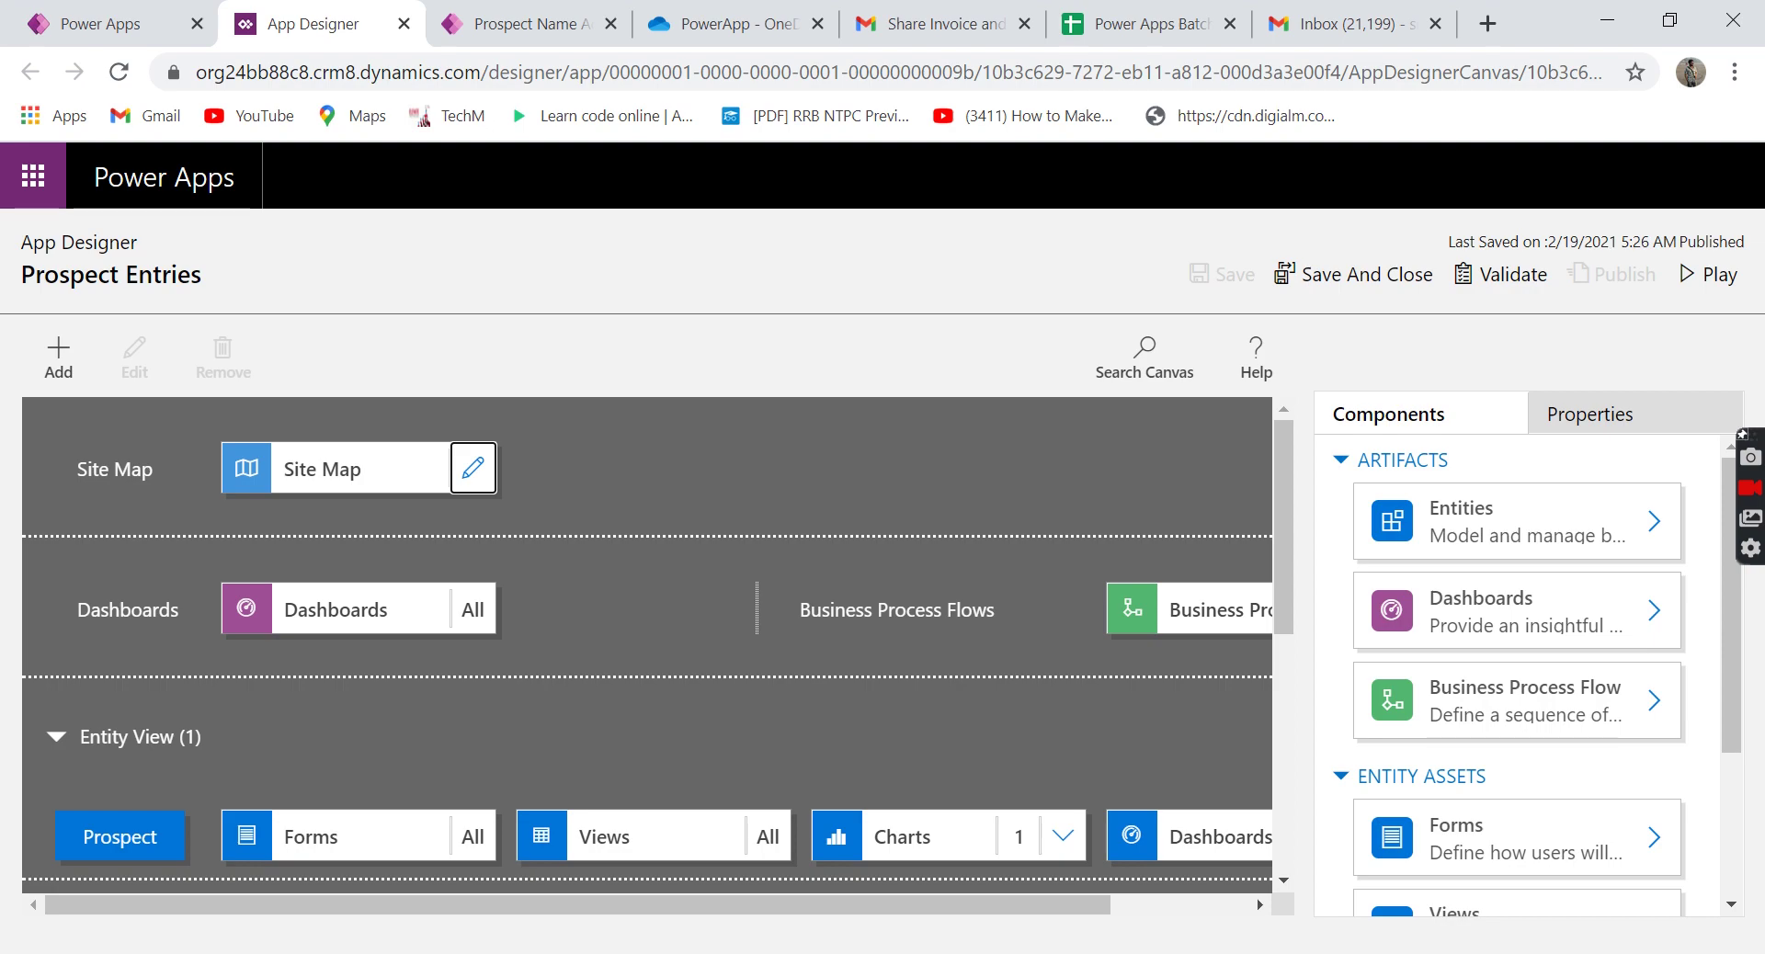
Switch to the running Prospect Entries app to examine its Active Prospect Name view.
left_click(494, 40)
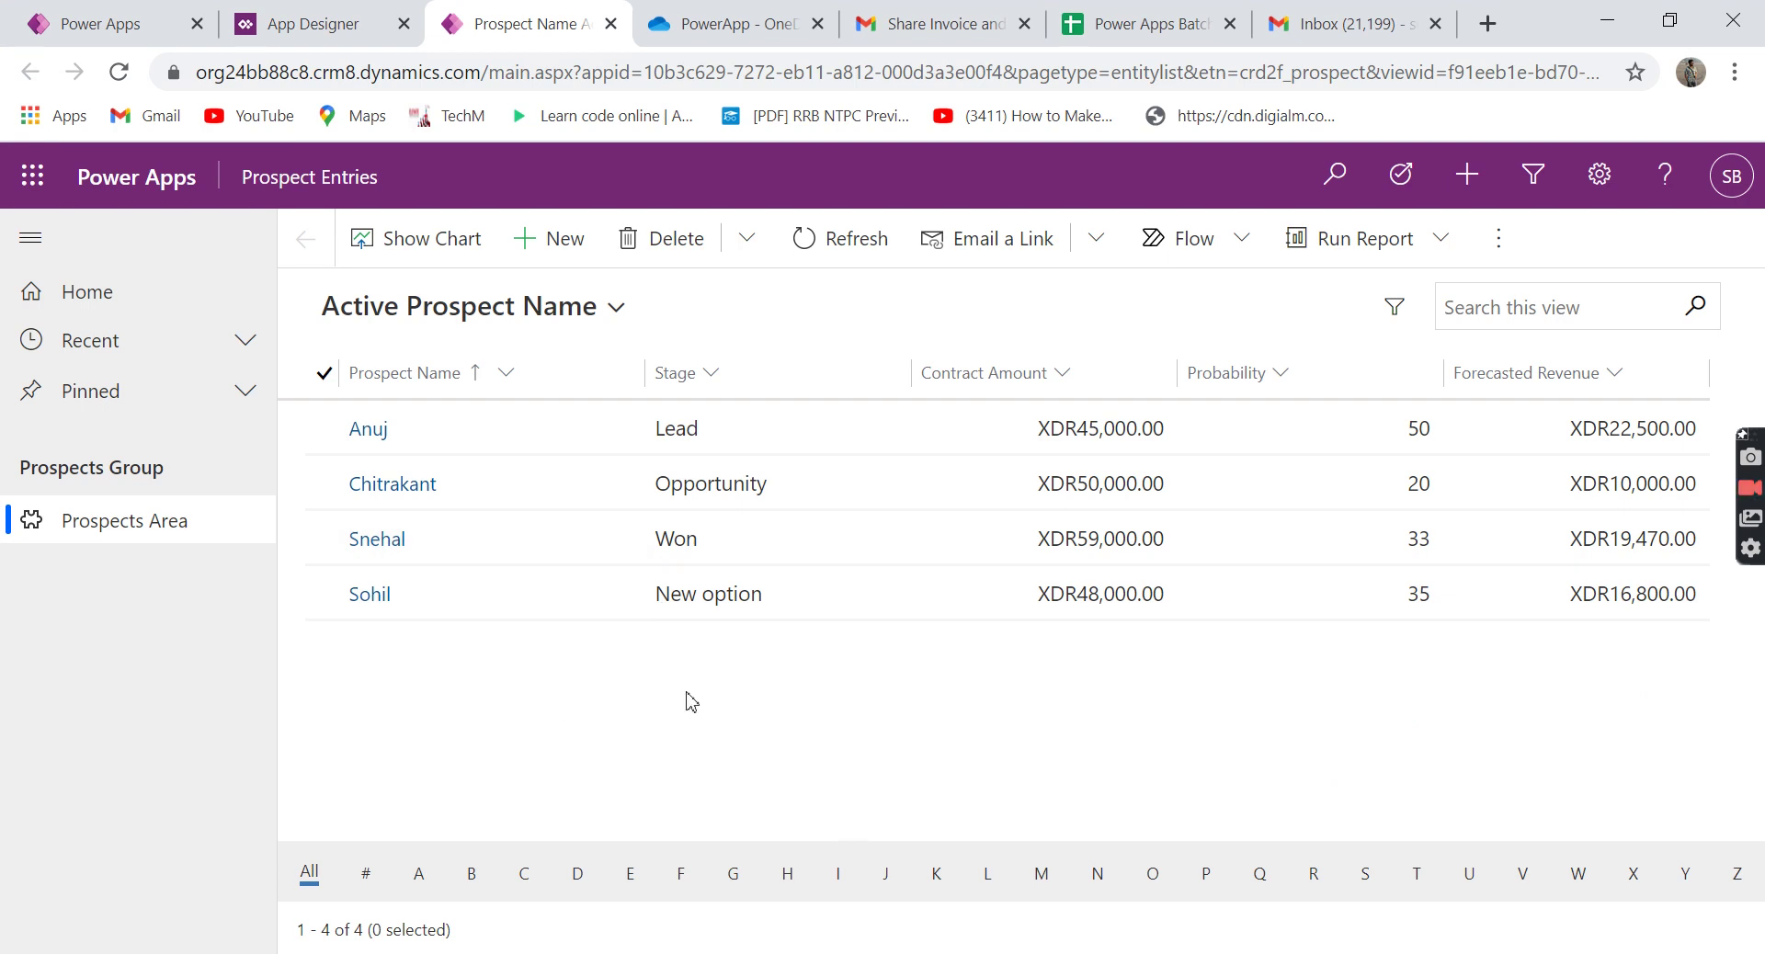
Start a new prospect record, fill in the prospect's name, and set the Stage to Won.
left_click(562, 246)
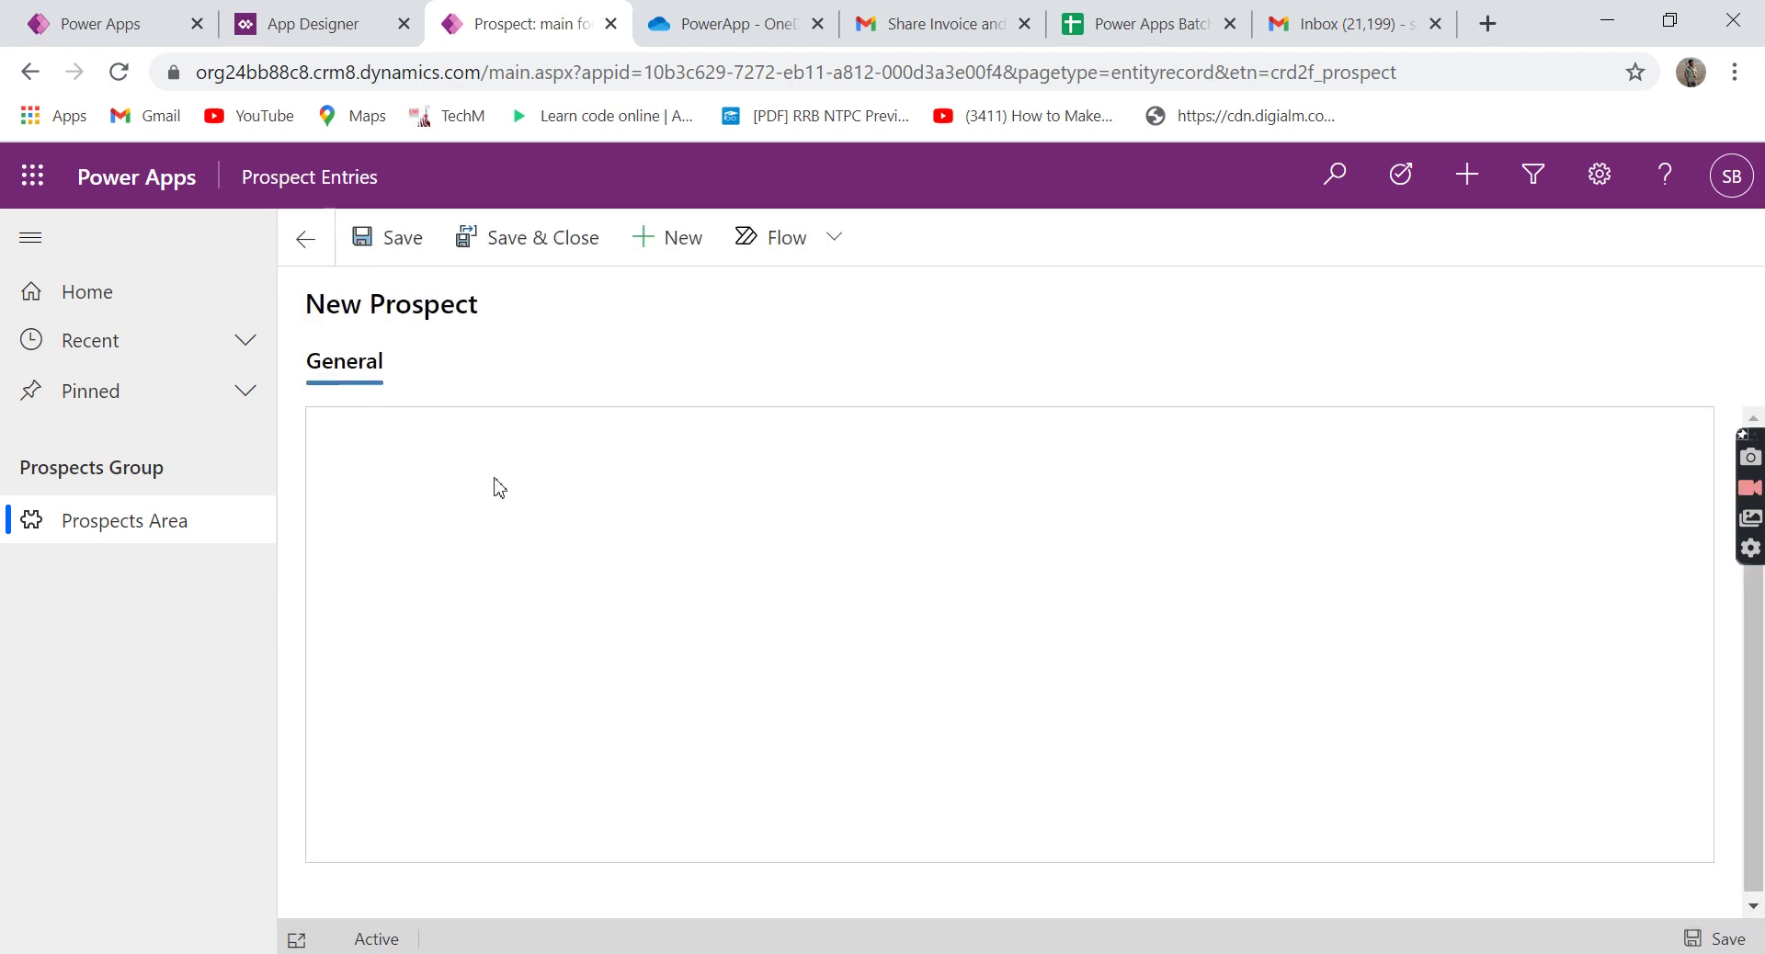
left_click(754, 444)
left_click(754, 444)
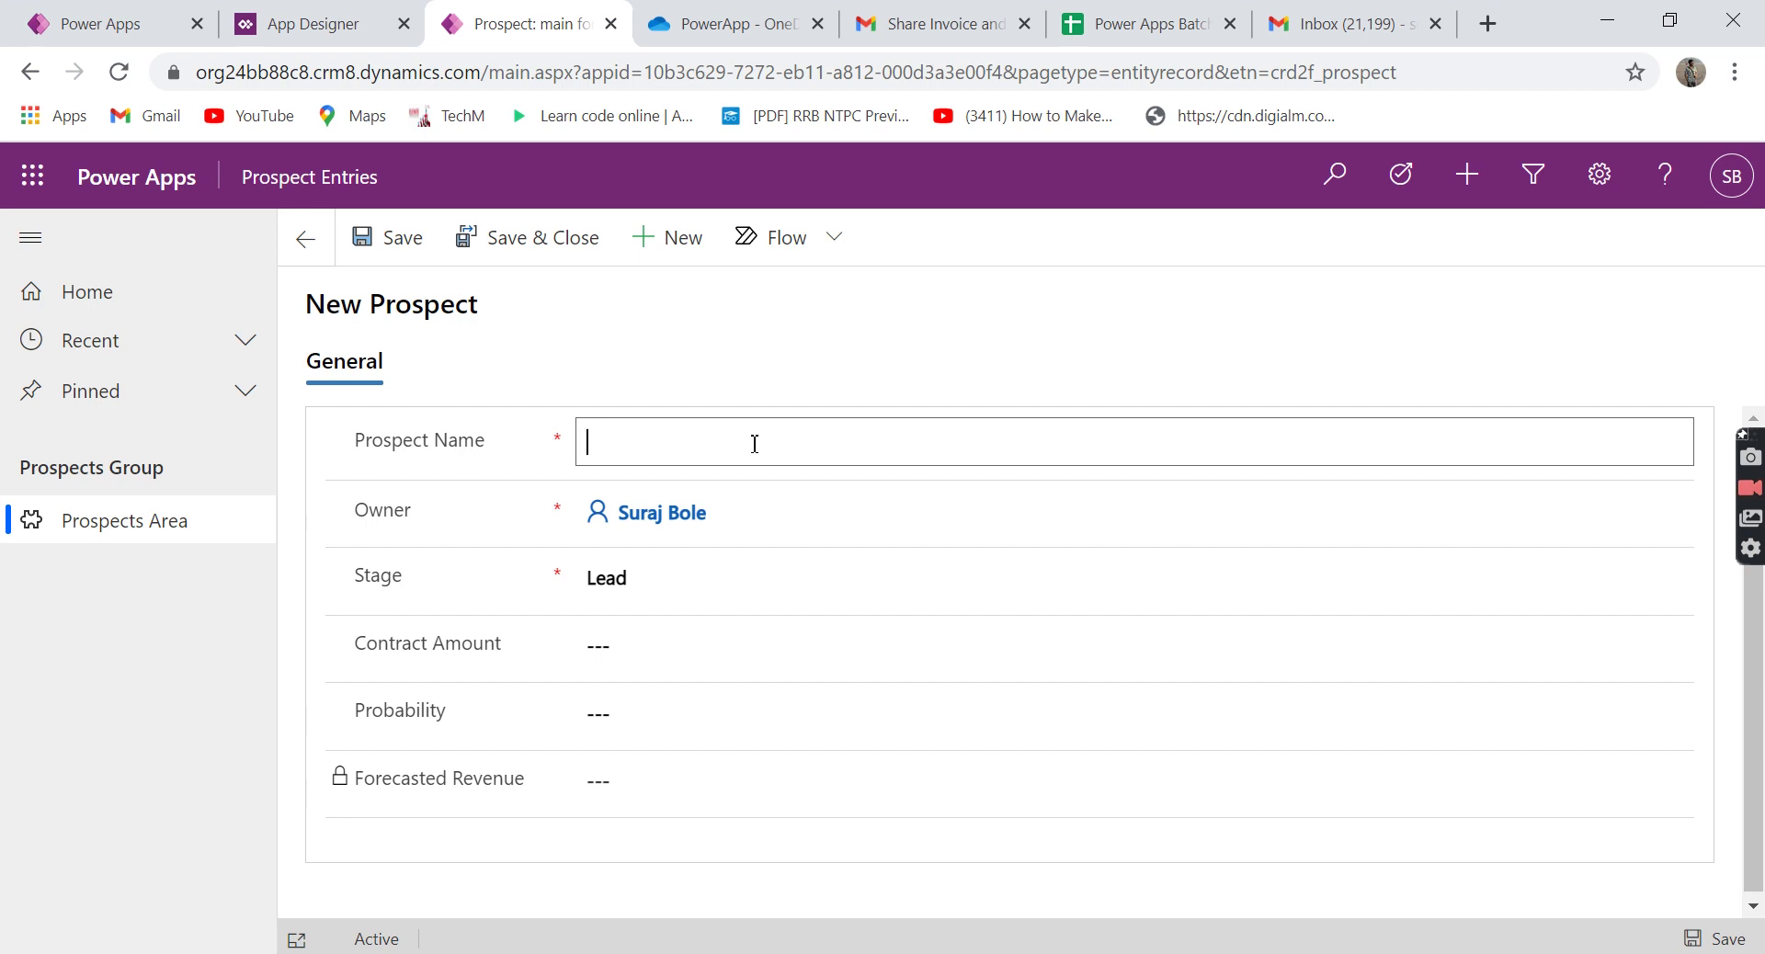
type("Suraj")
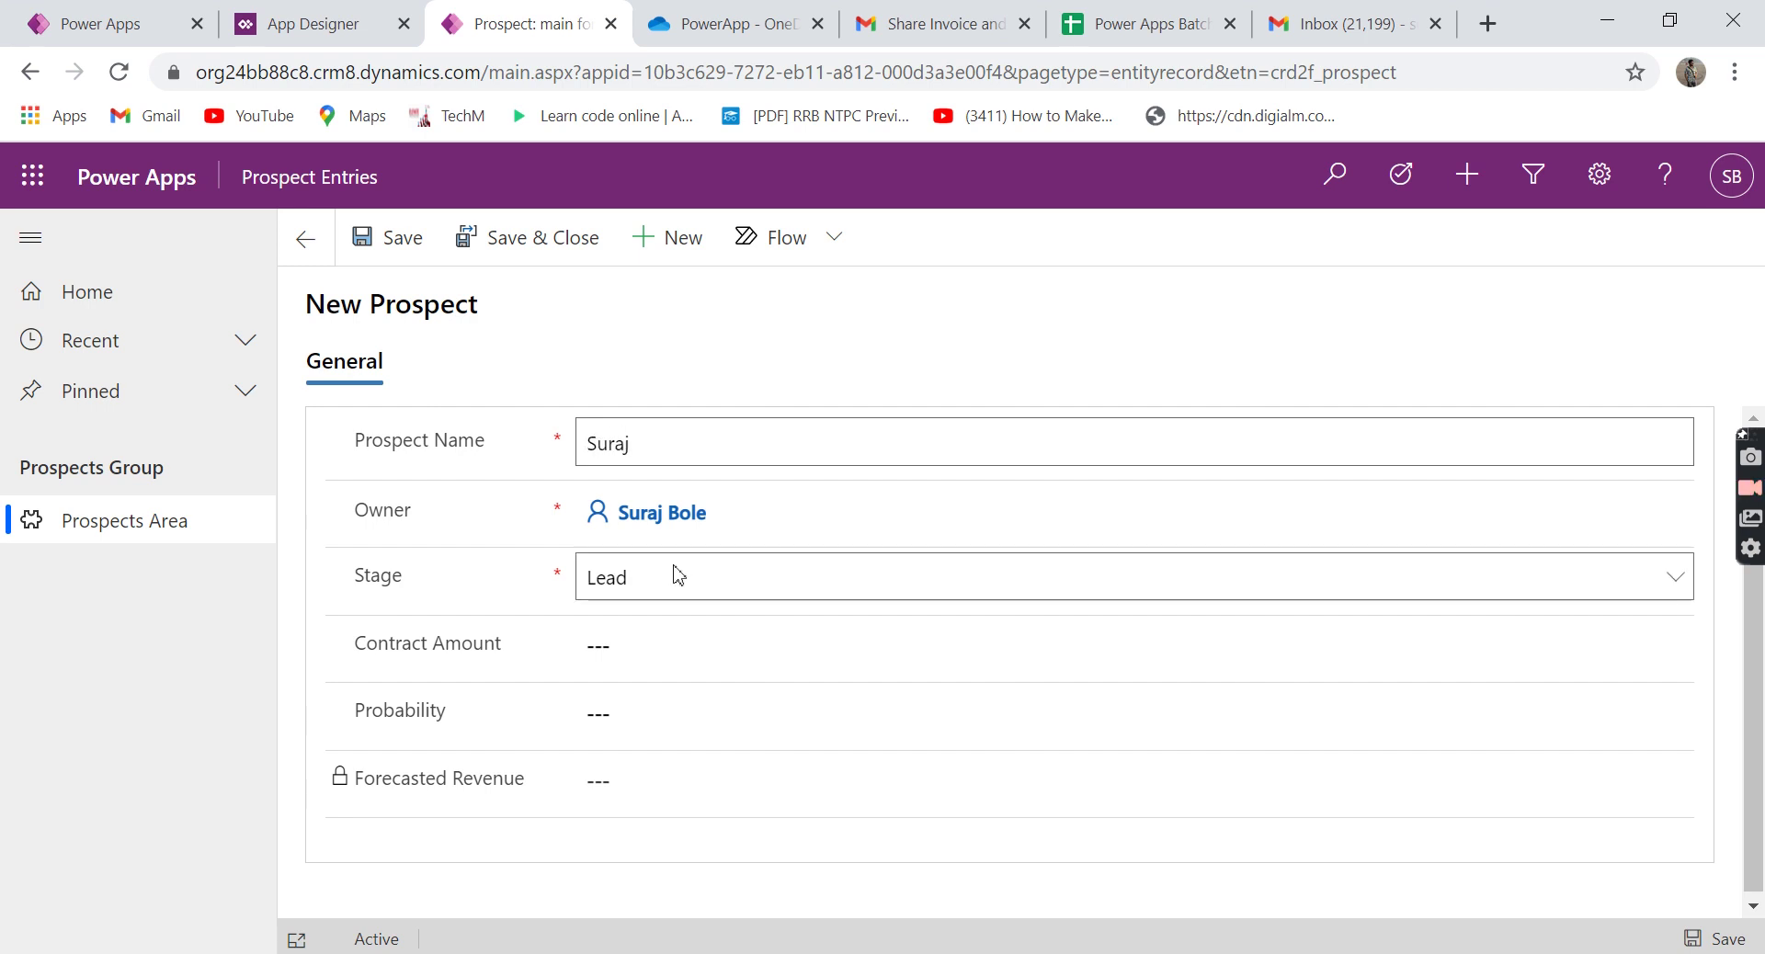
left_click(666, 577)
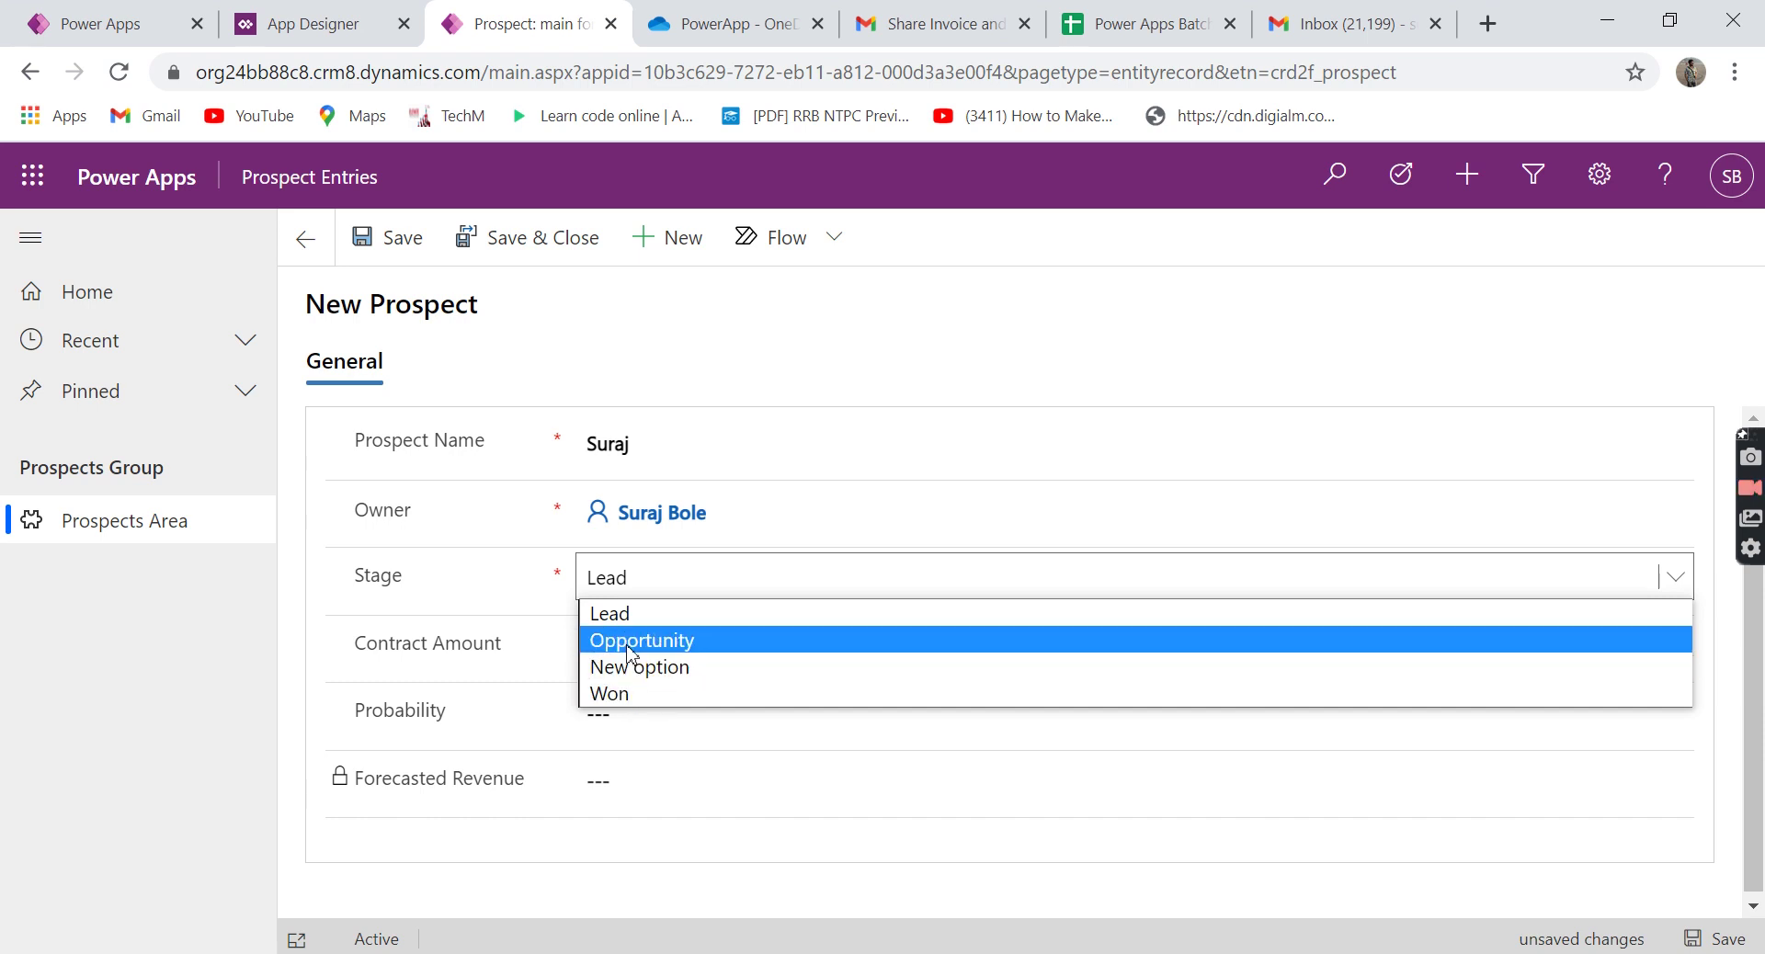
left_click(638, 697)
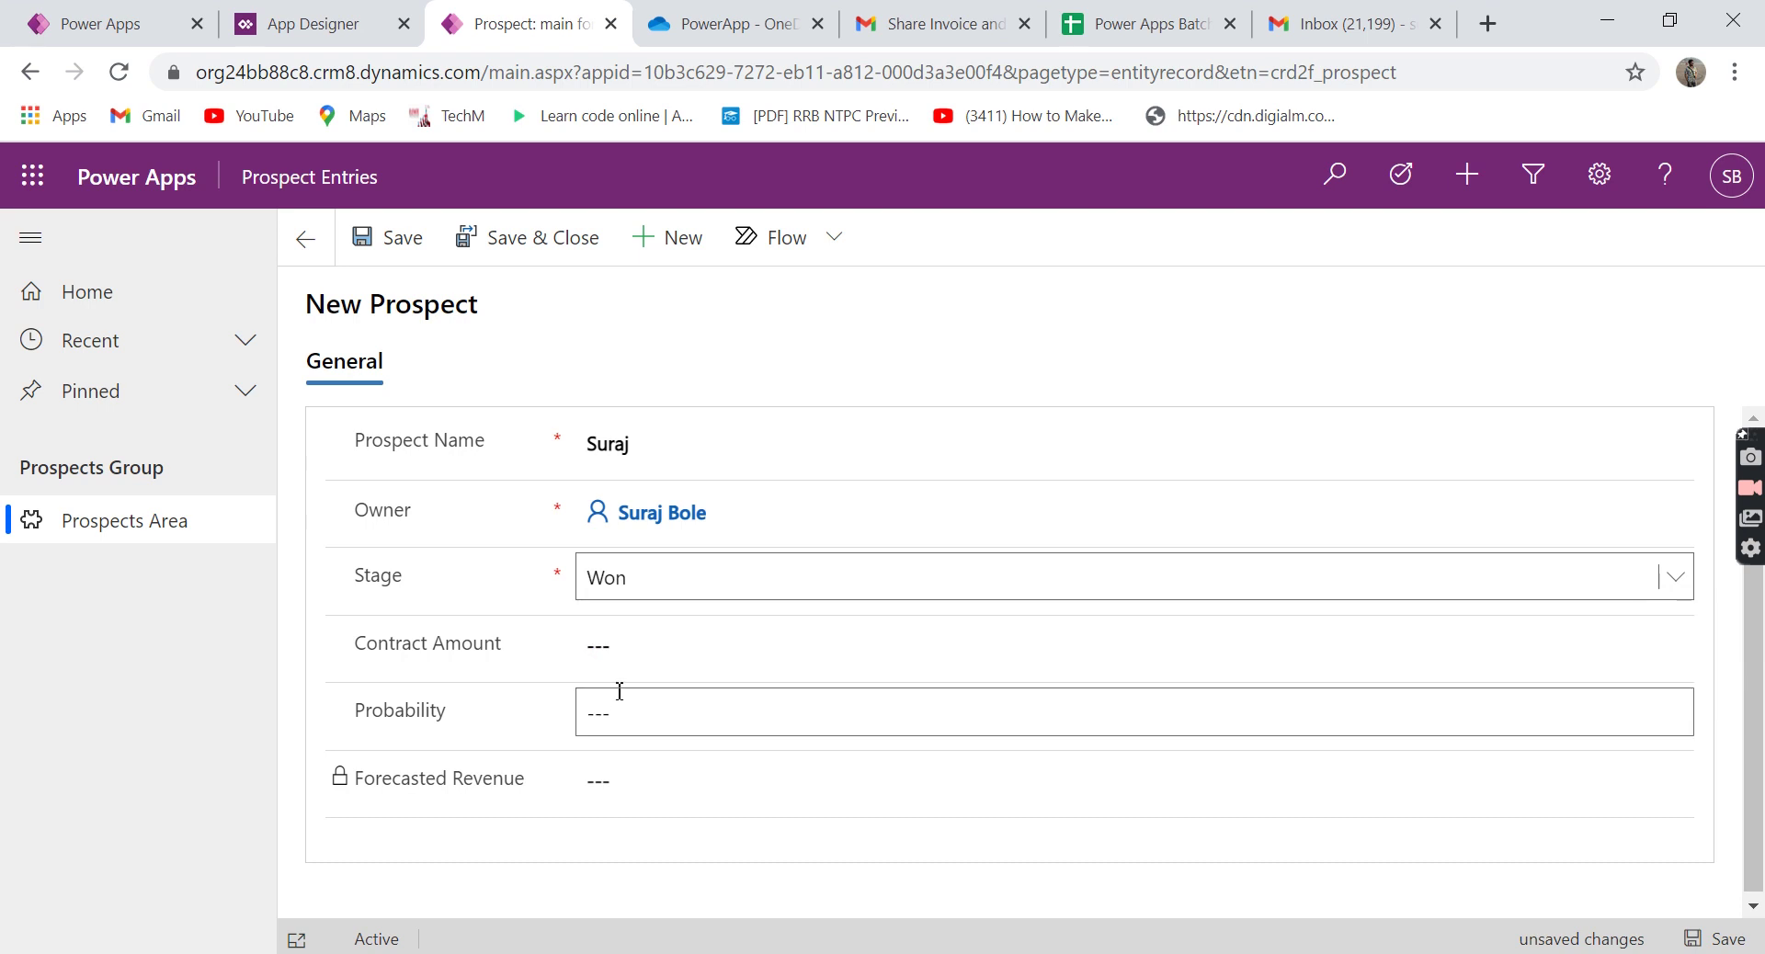
Set the new prospect's Contract Amount to 30000 and its Probability to 50.
left_click(634, 653)
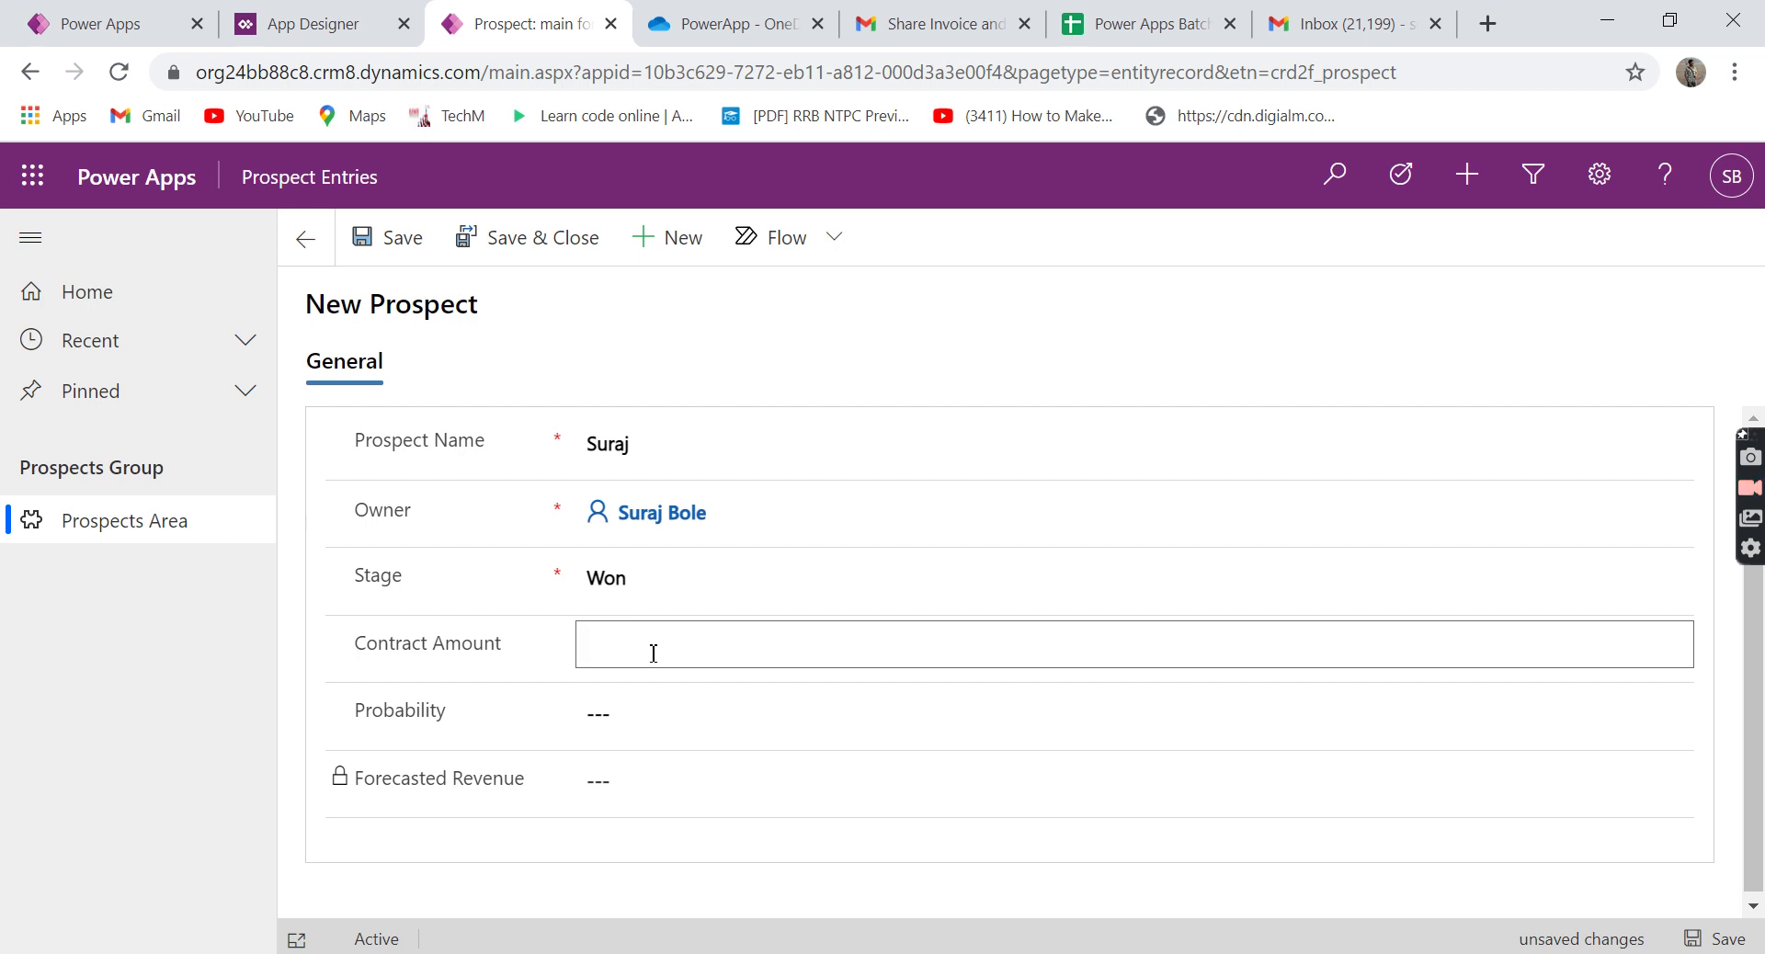
type("30000")
left_click(639, 696)
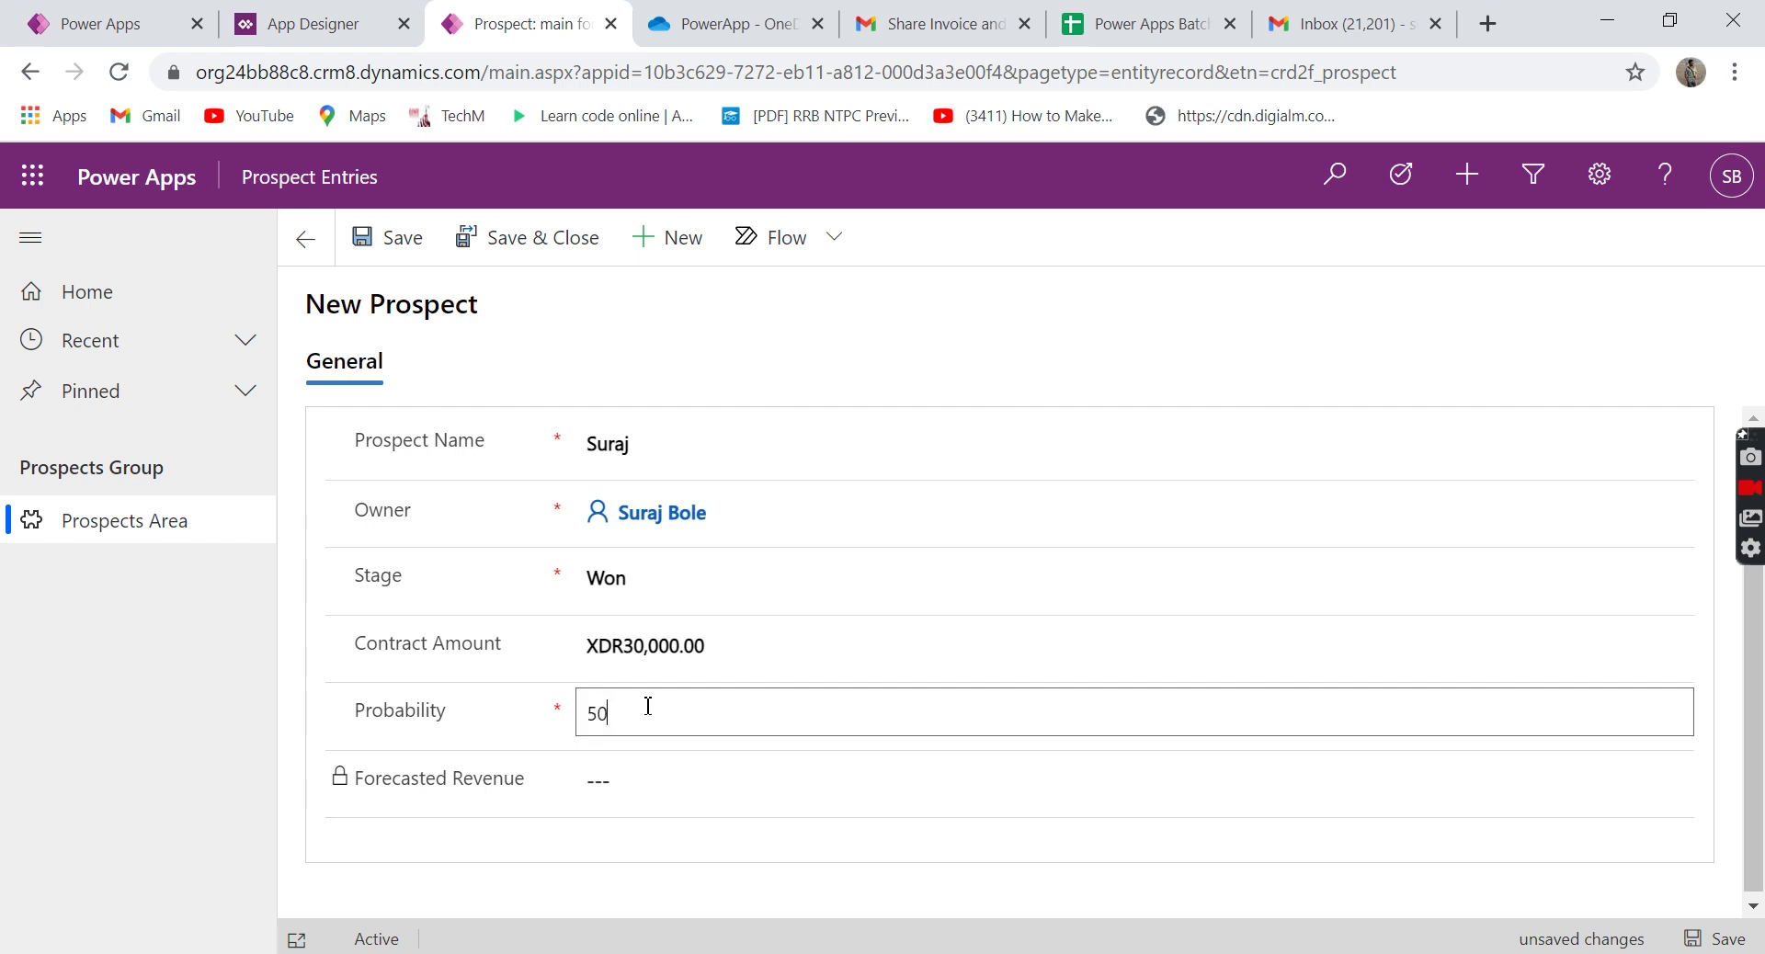
left_click(646, 778)
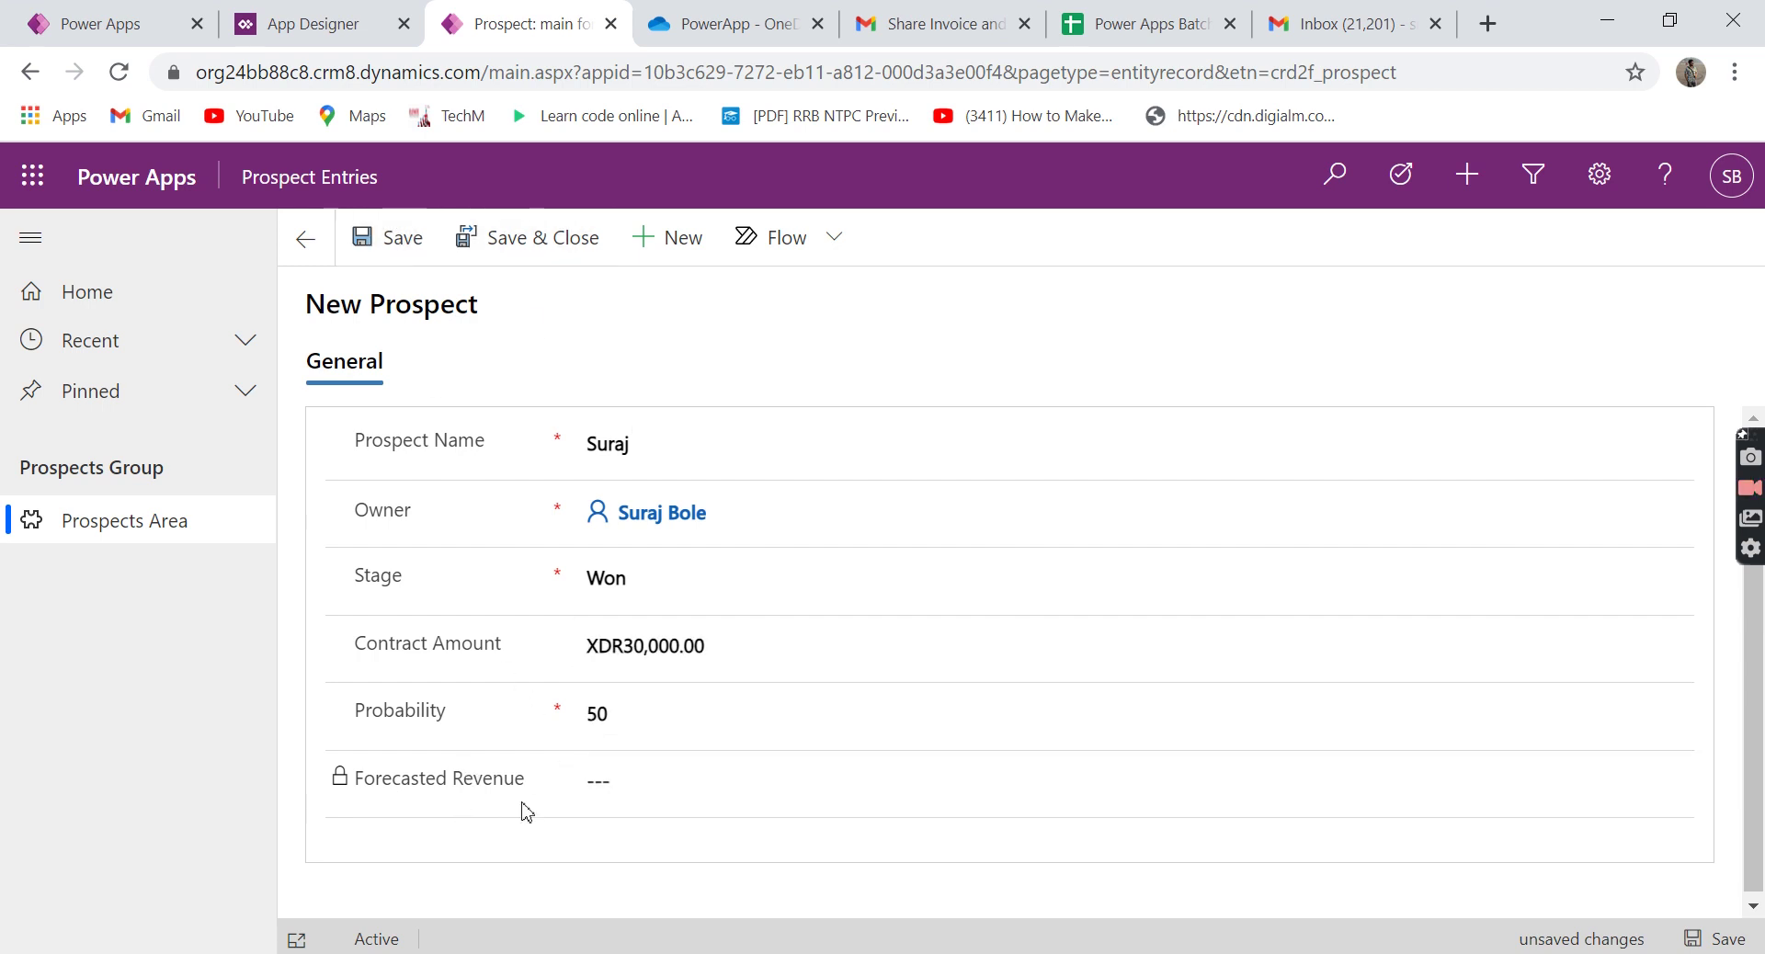
Check the entered amount and probability, save the new prospect, and return to the Active Prospect Name view.
left_click(643, 713)
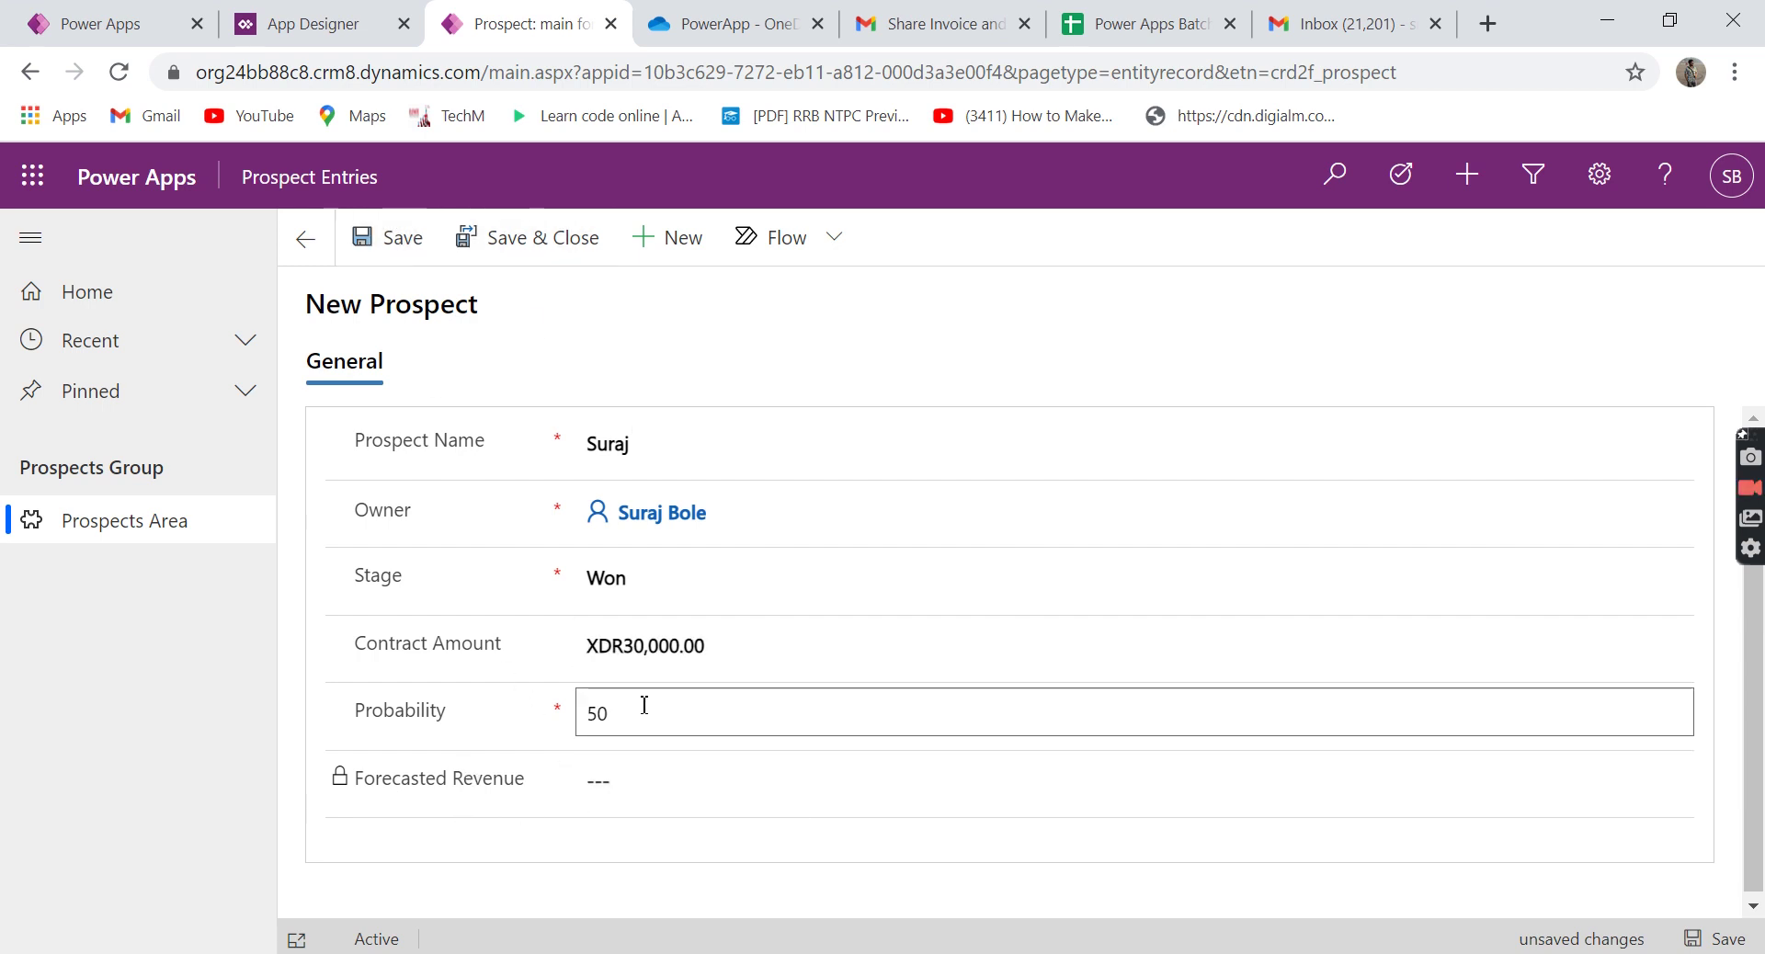
left_click(640, 646)
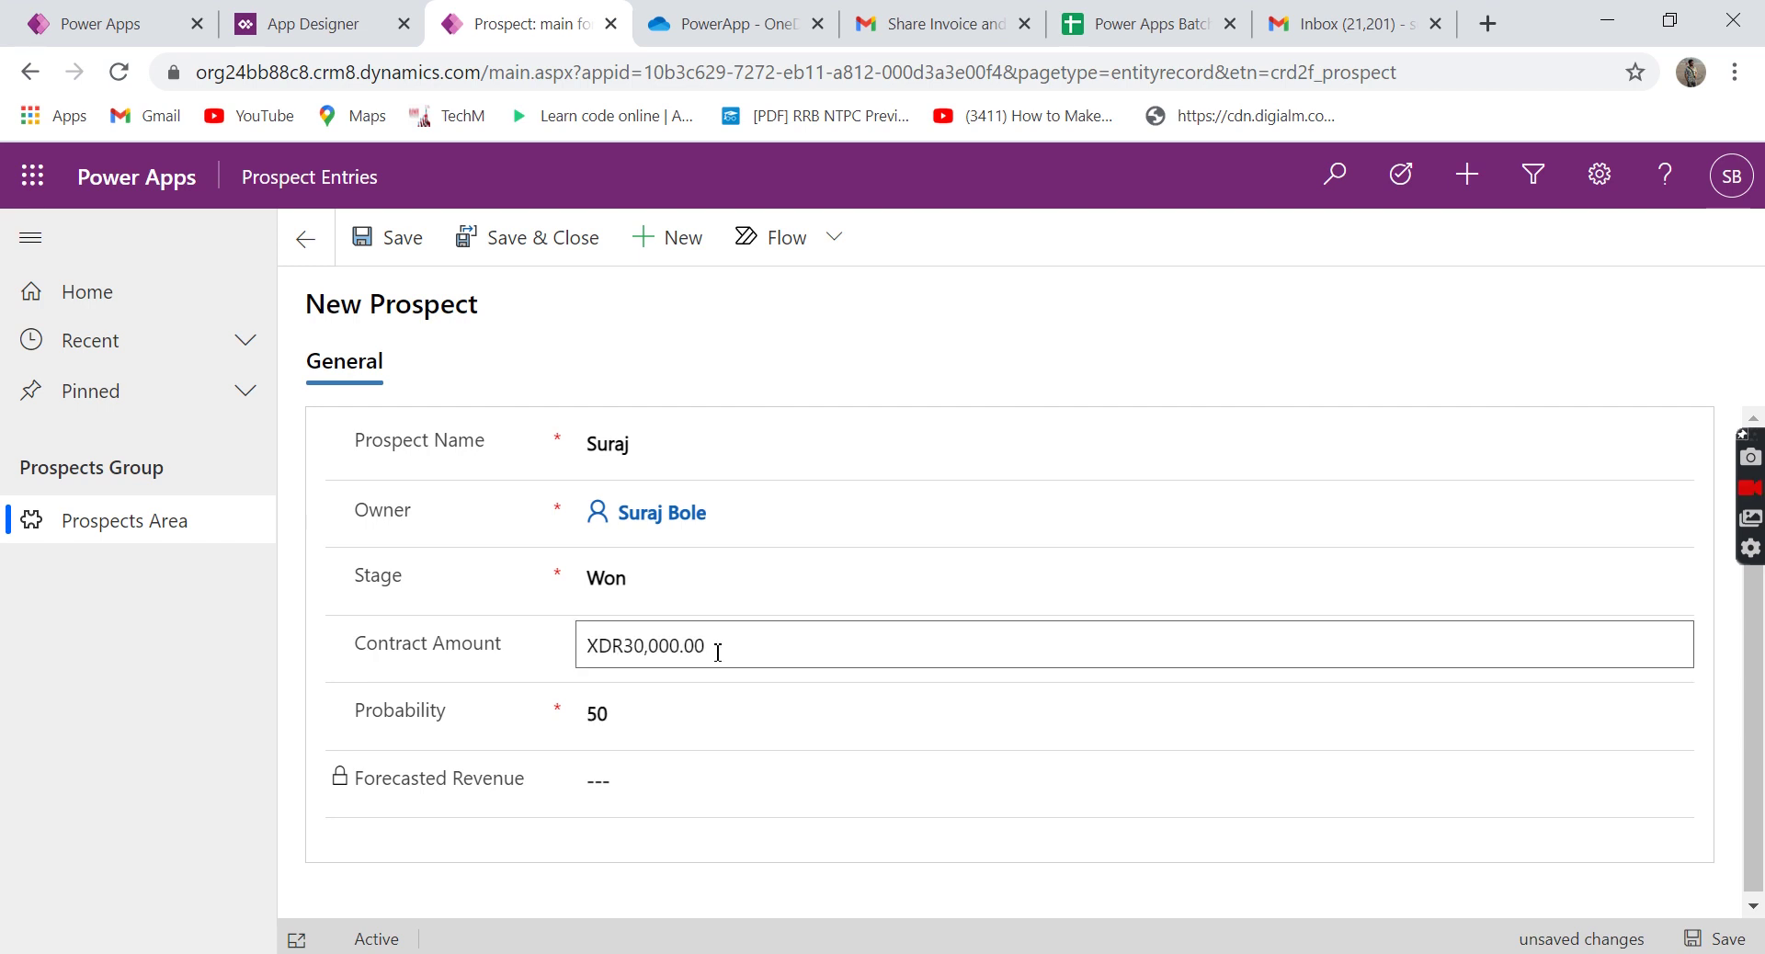
left_click(657, 715)
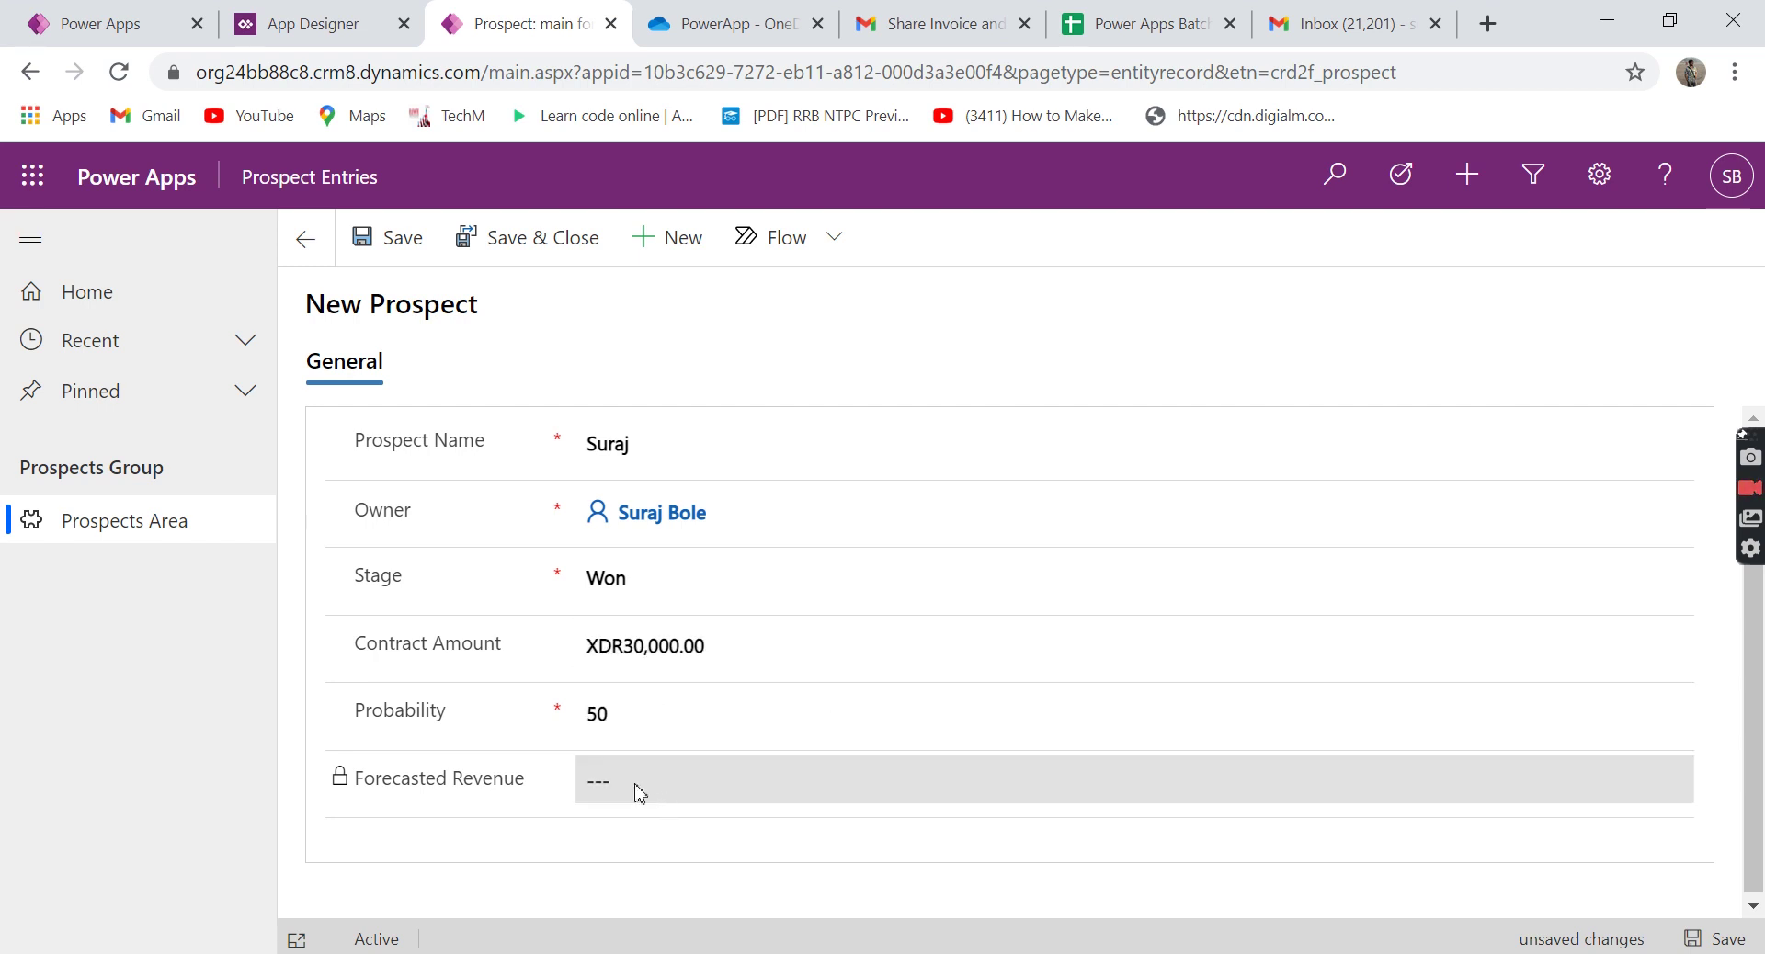
left_click(395, 243)
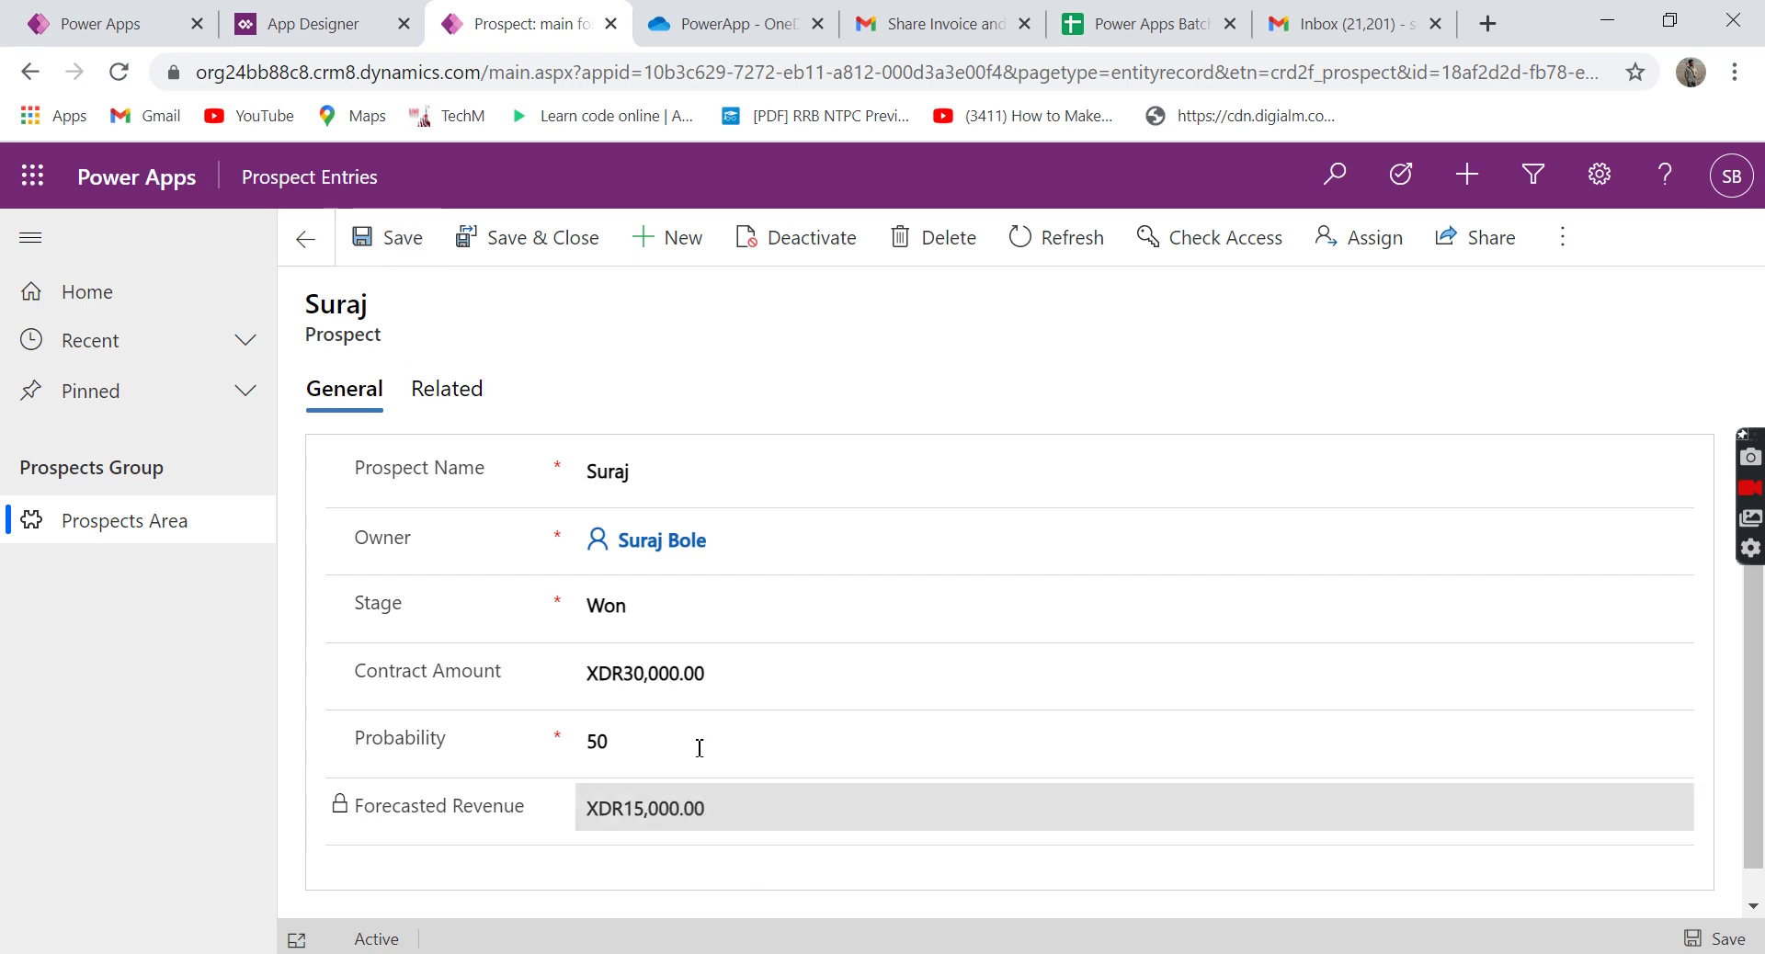
left_click(307, 241)
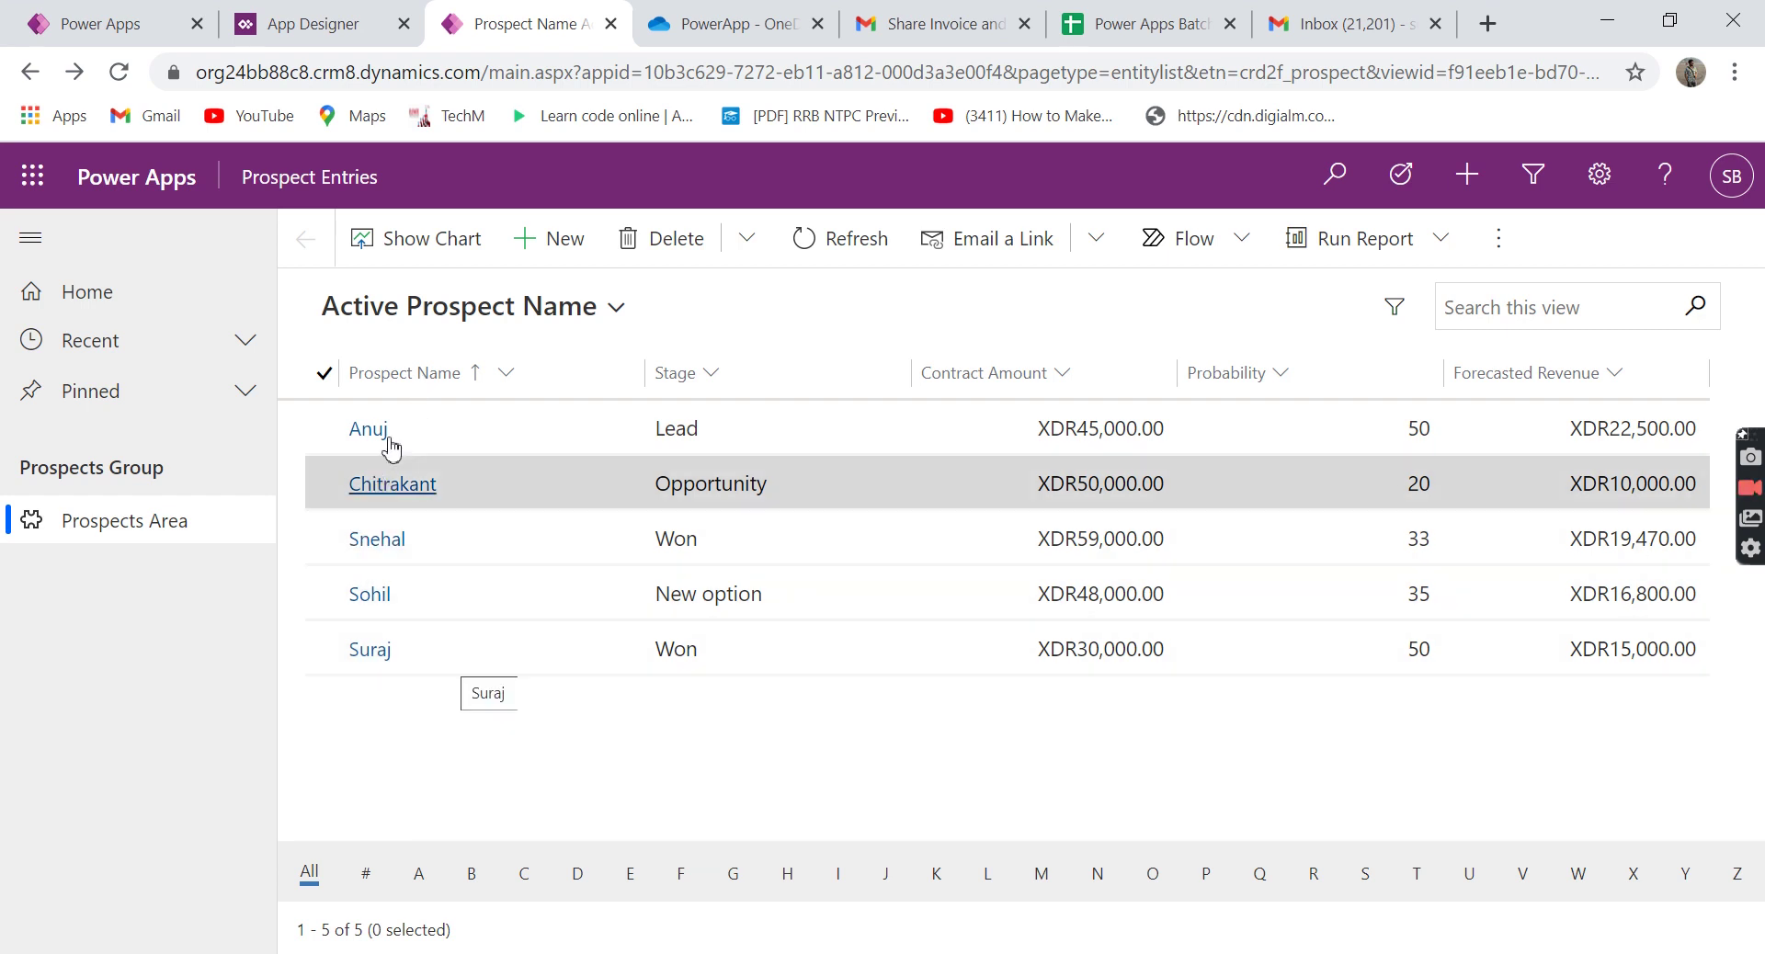
Show the Forecasted Revenue chart beside the prospect list, look through its options, and close the chart.
left_click(423, 245)
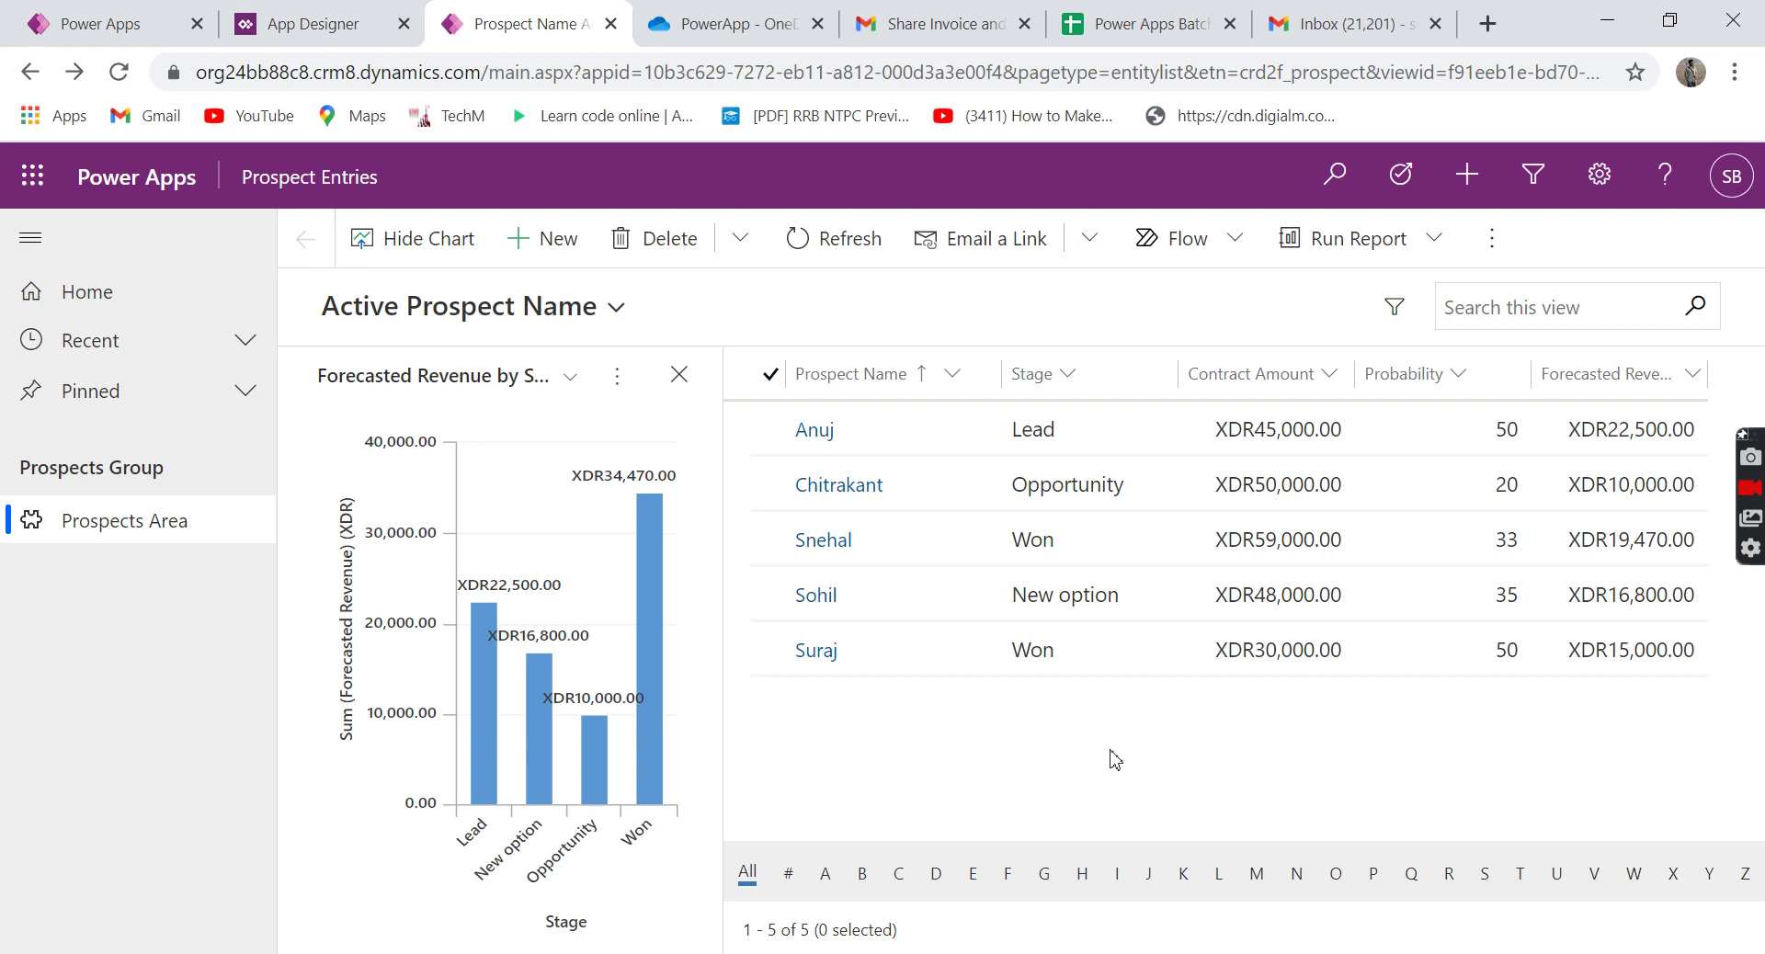
left_click(618, 377)
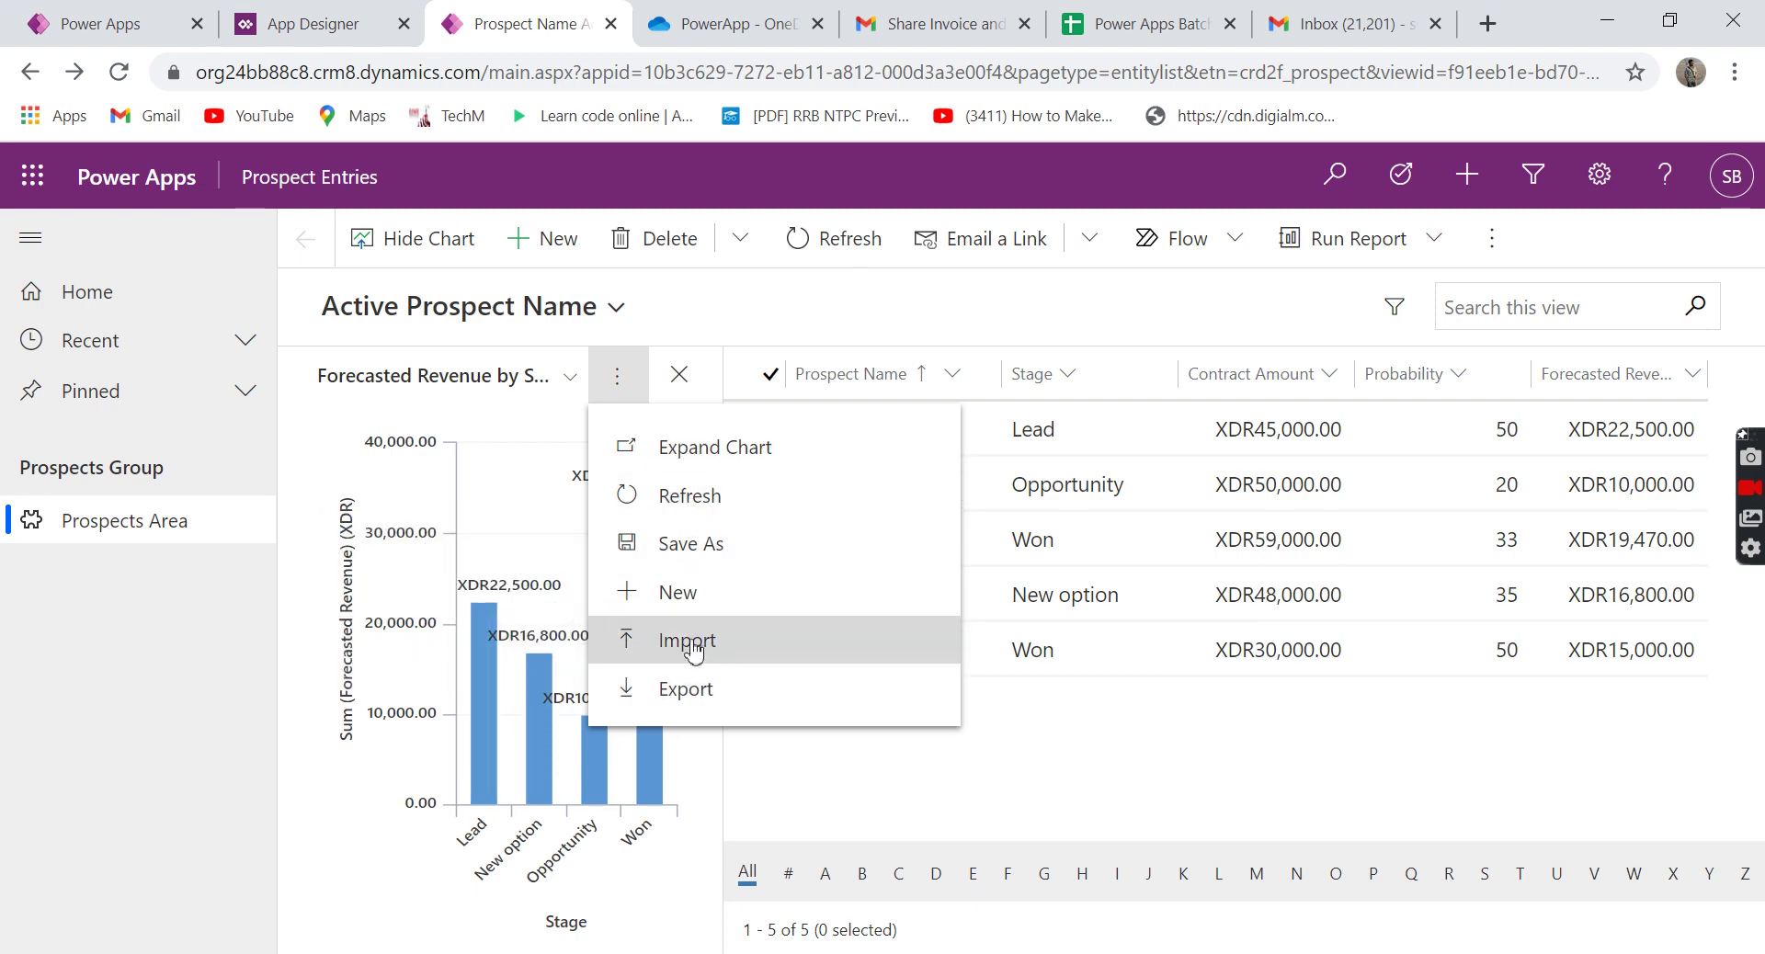
left_click(300, 639)
left_click(679, 375)
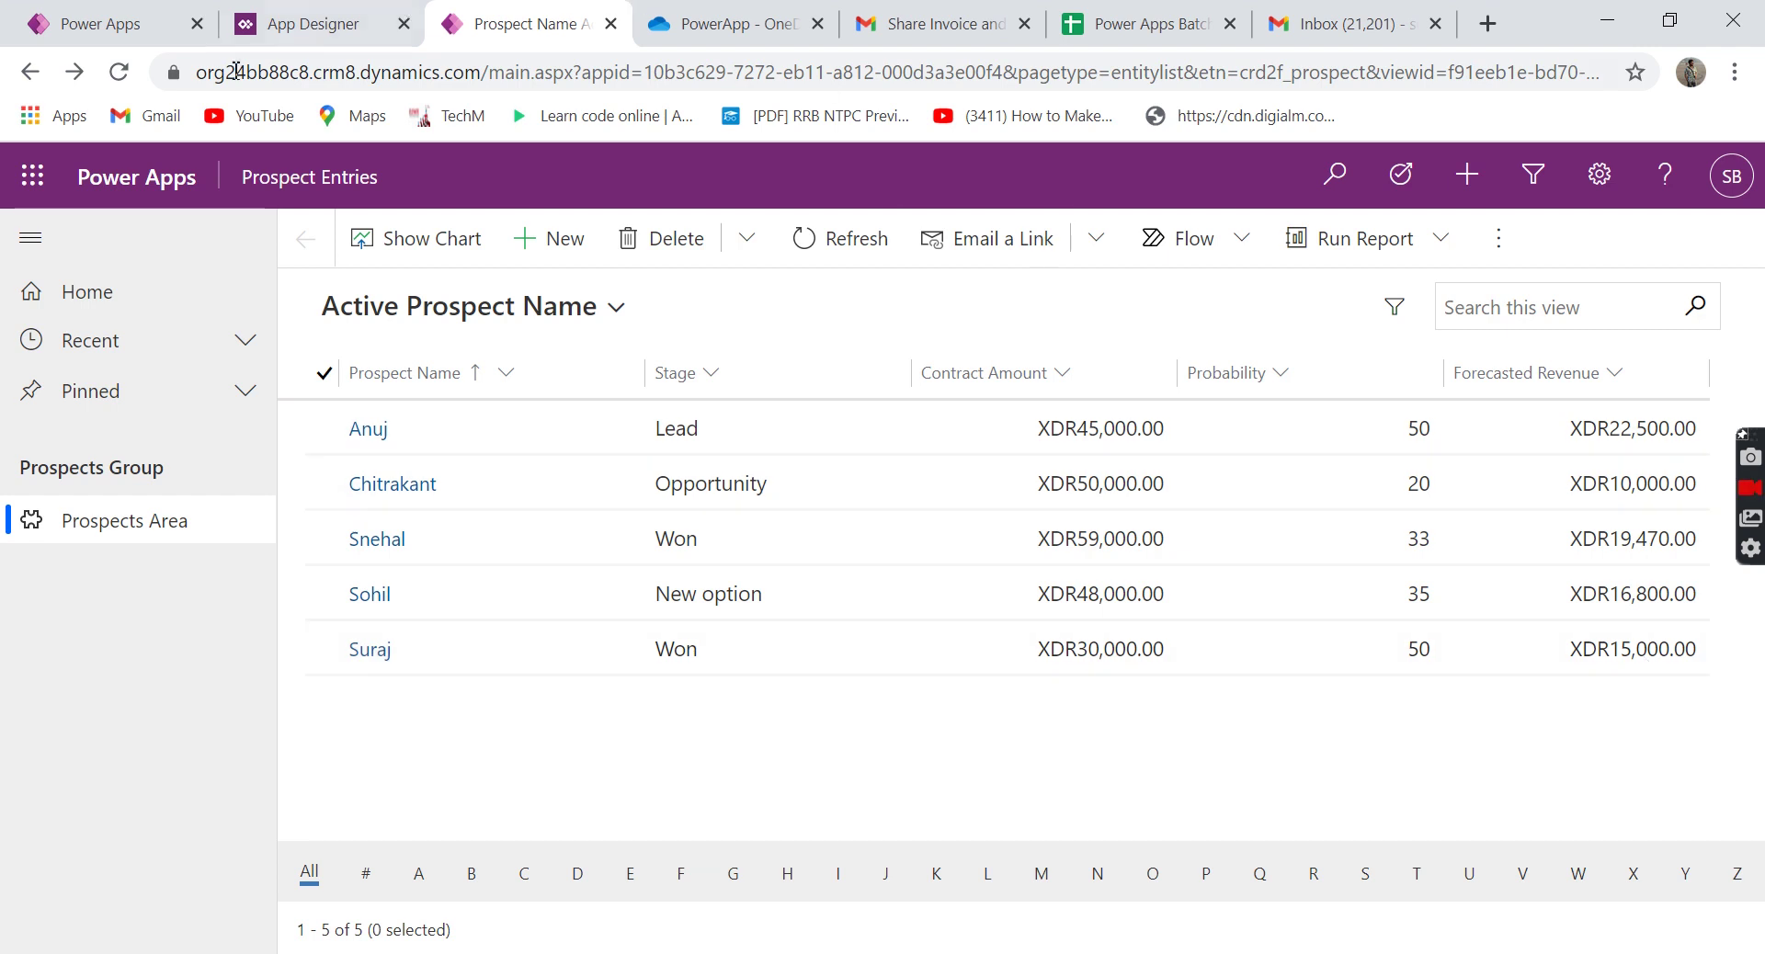
Examine the calculation behind the Prospect table's Forecasted Revenue column and close it without saving.
left_click(108, 23)
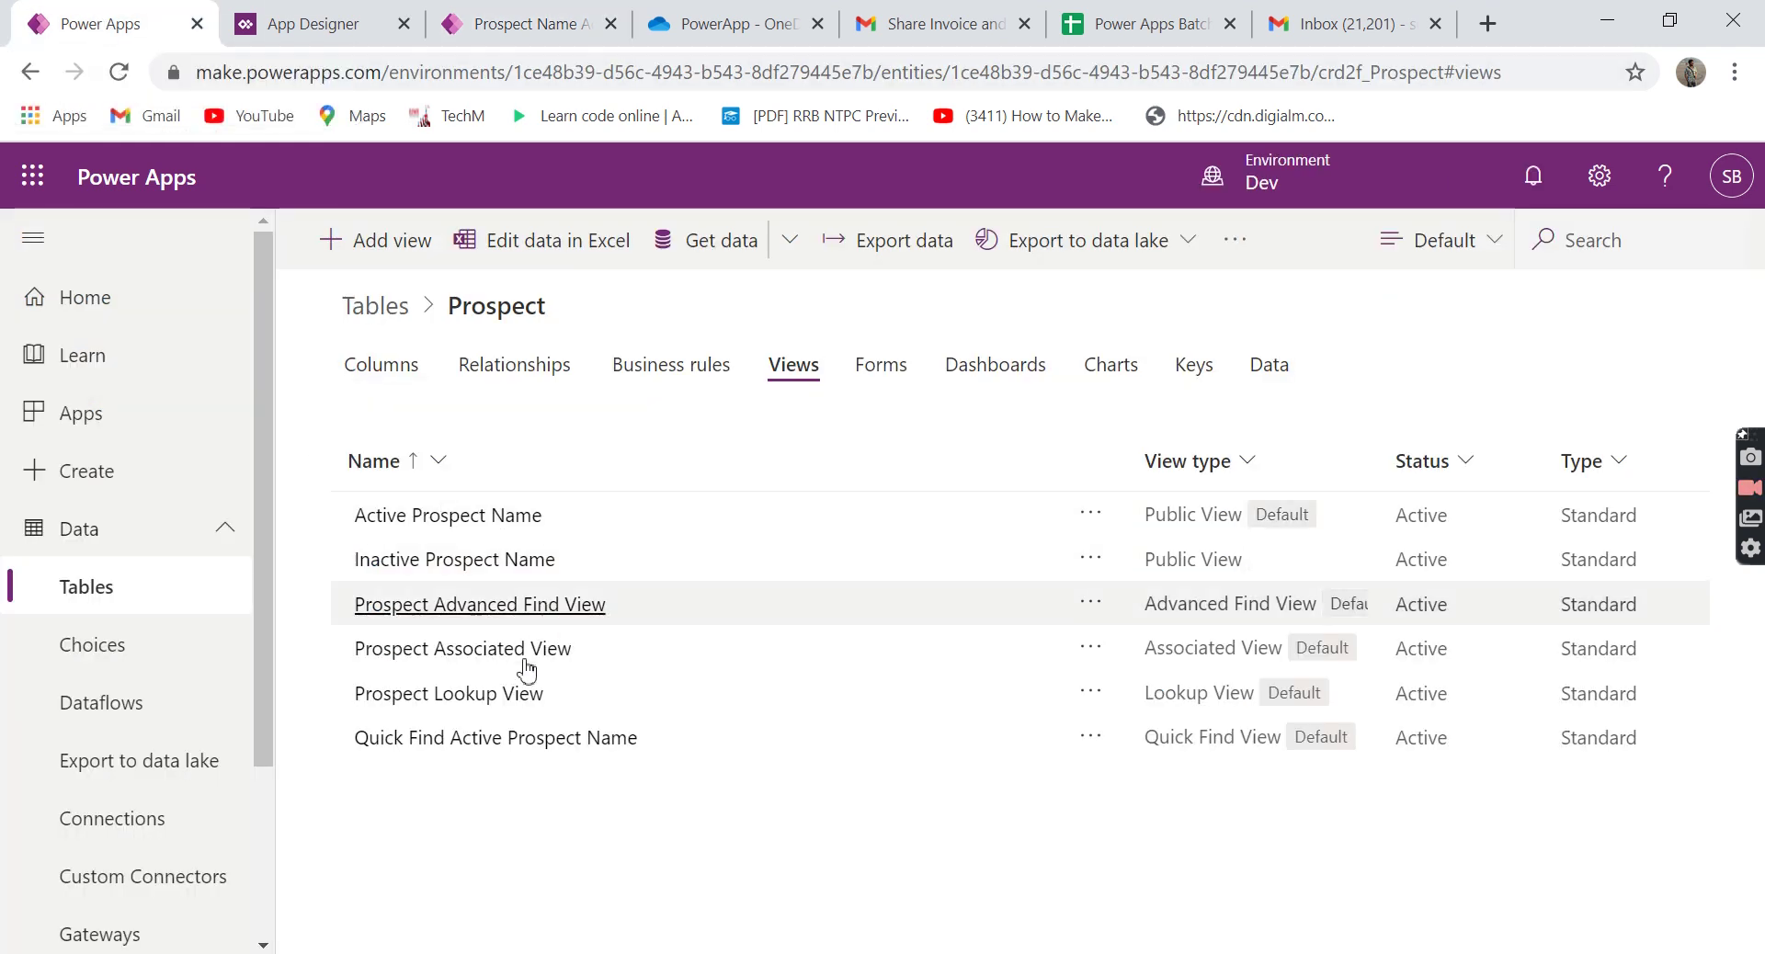
left_click(375, 363)
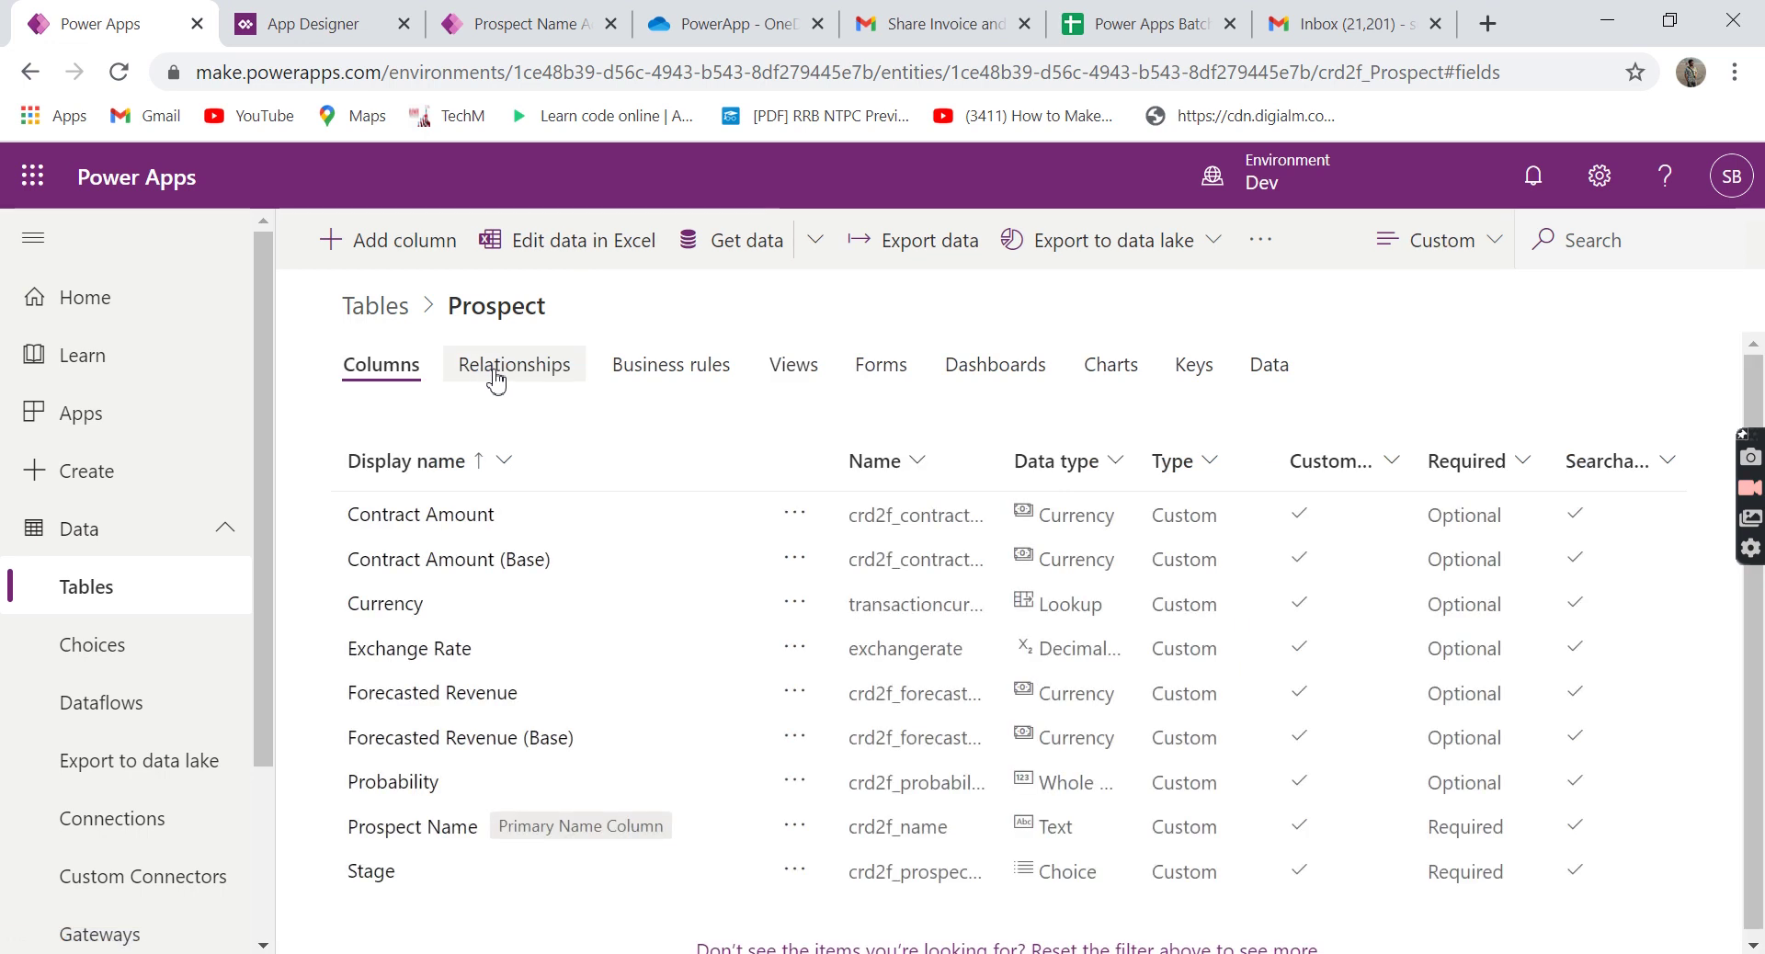
left_click(414, 699)
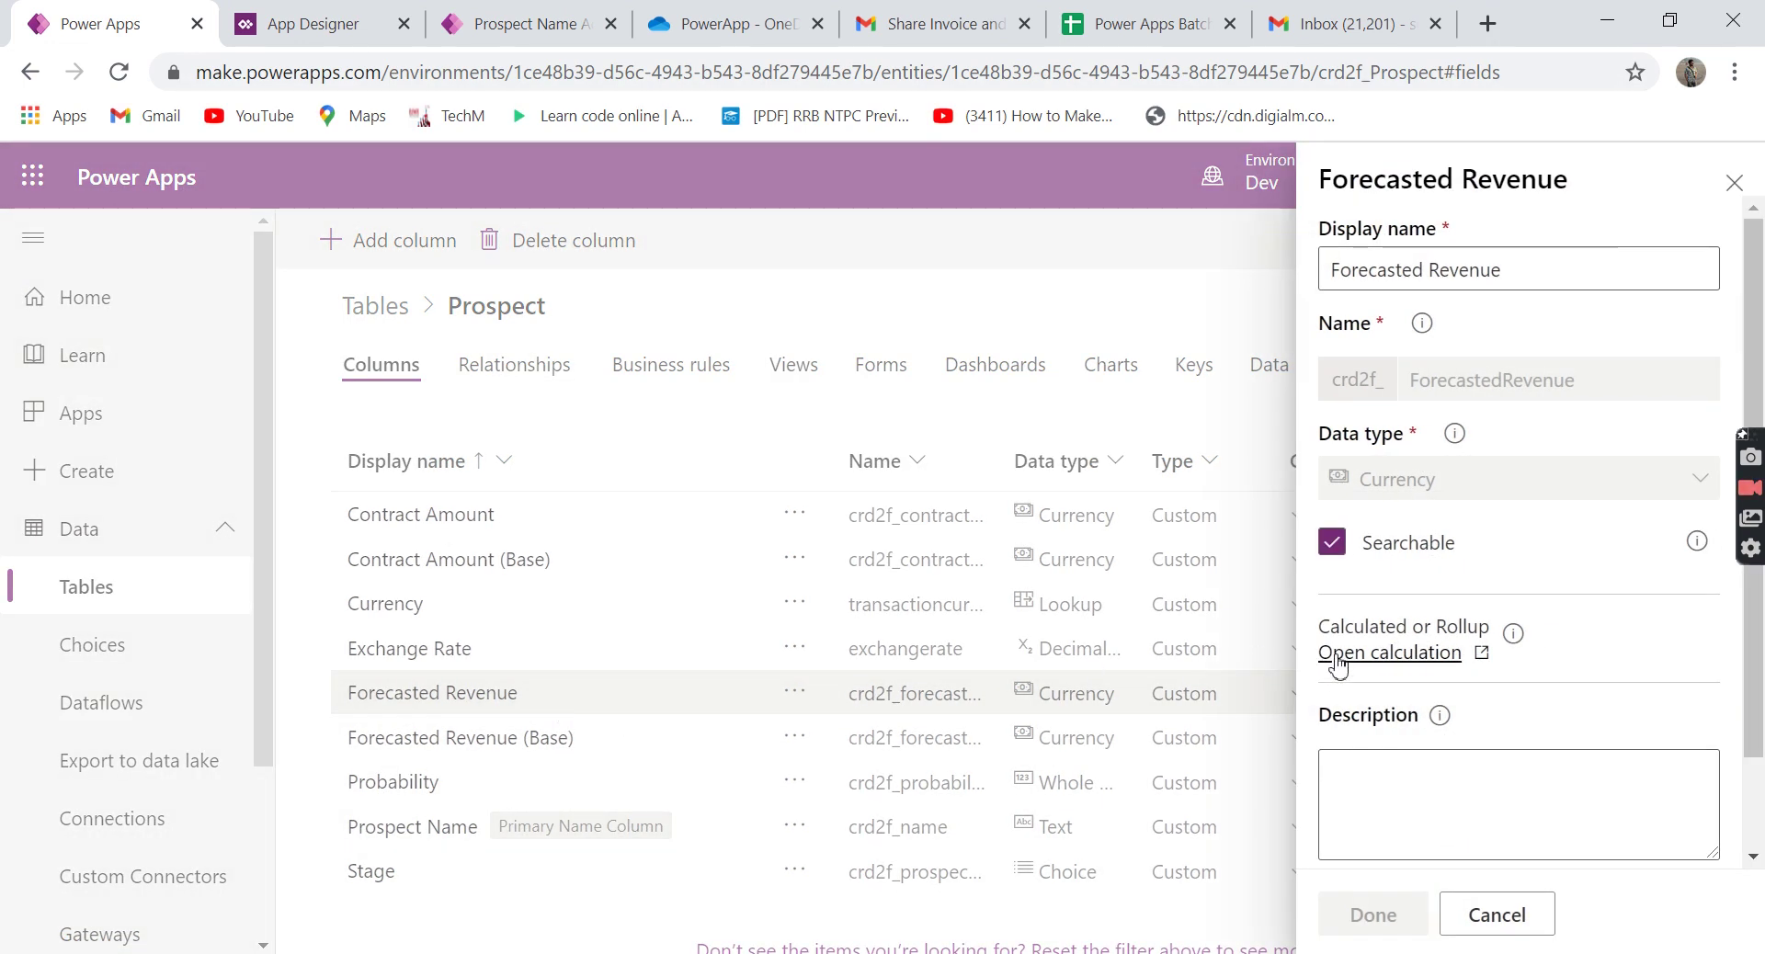
left_click(1338, 660)
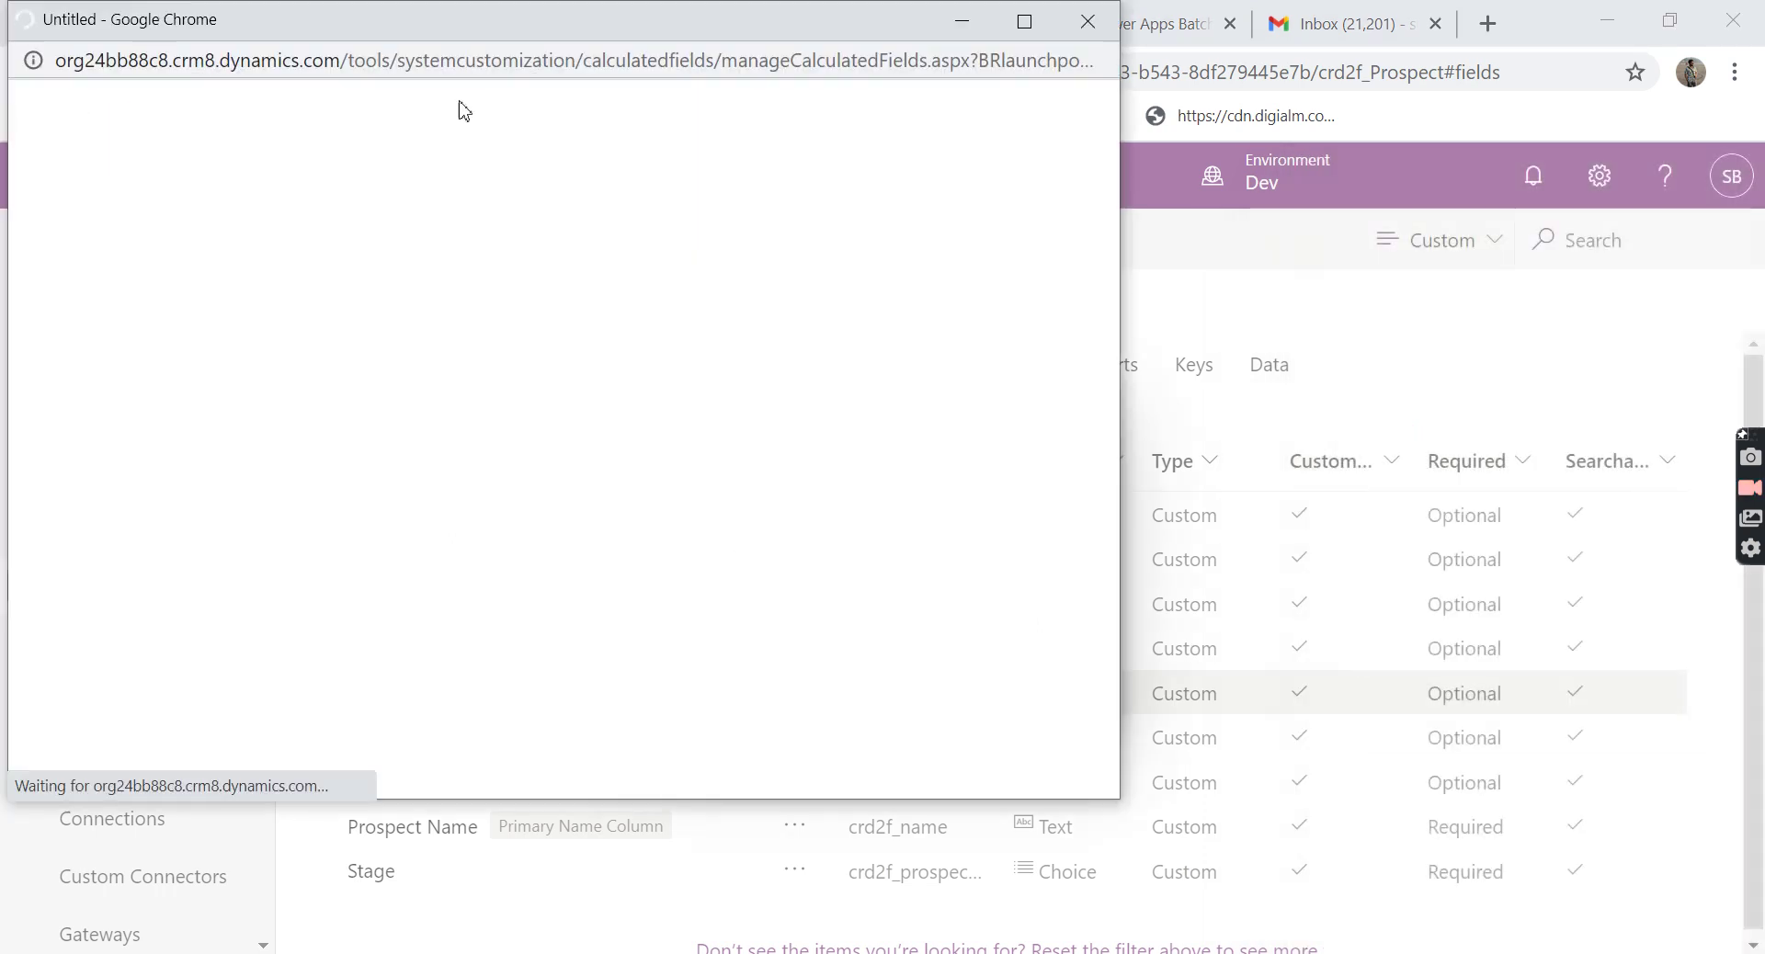
left_click_drag(391, 30, 784, 111)
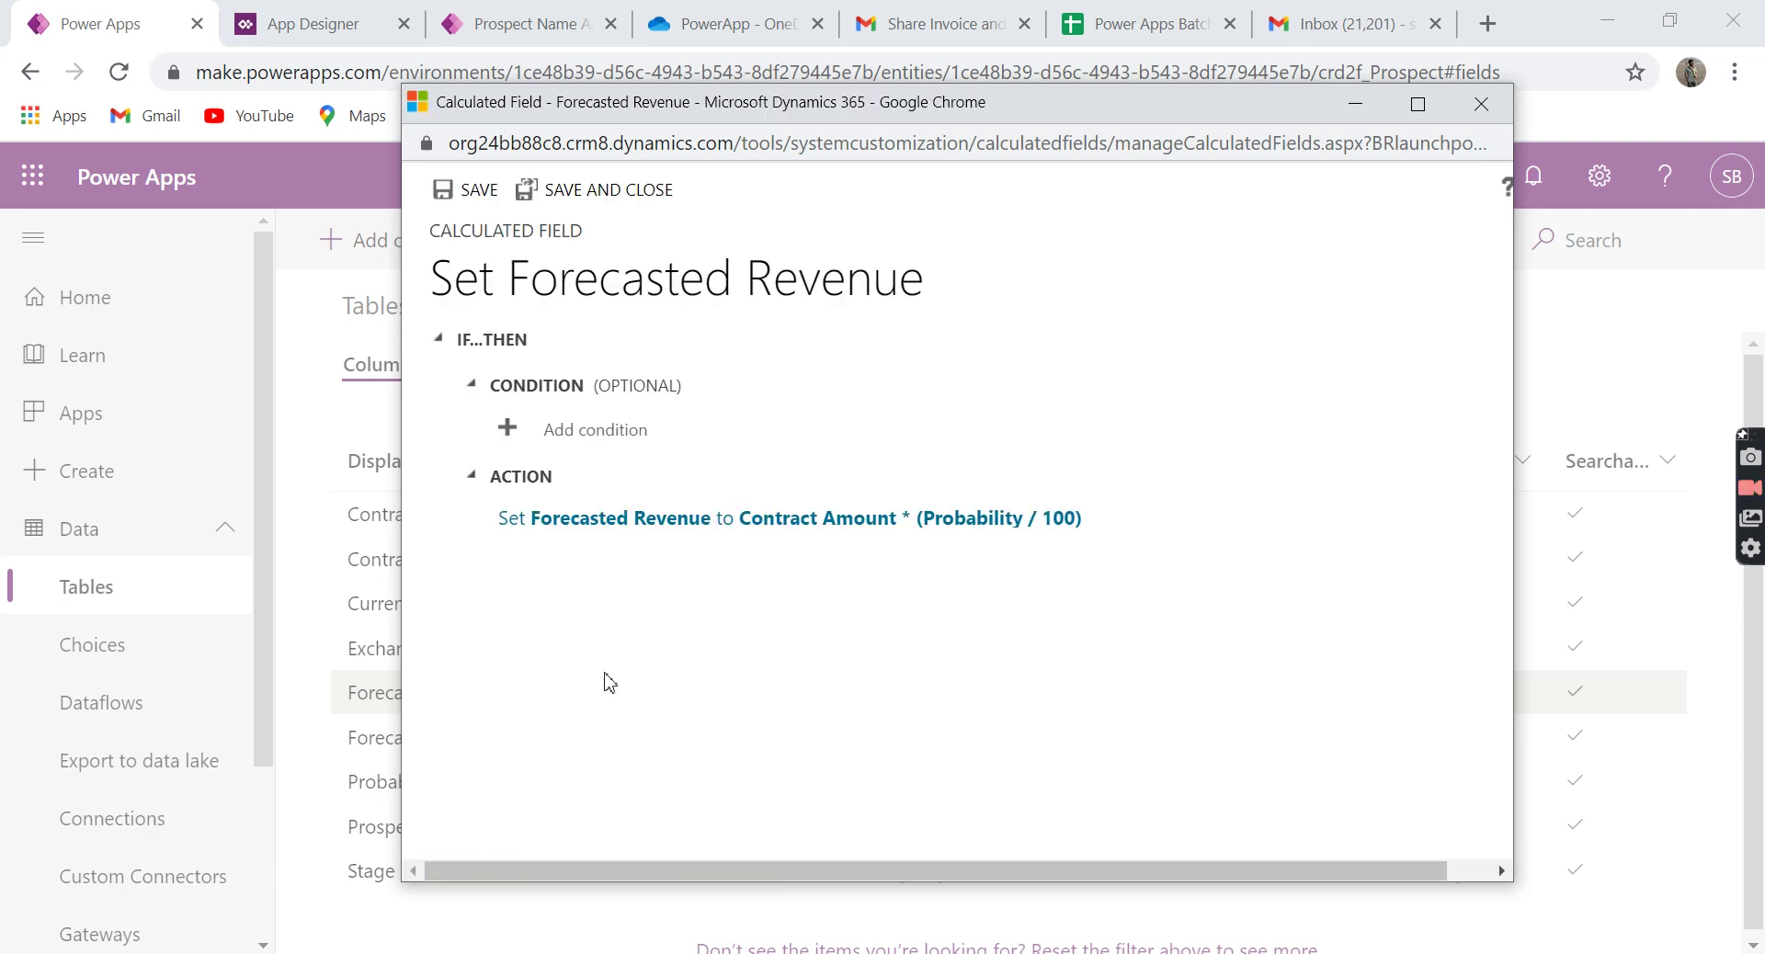
left_click_drag(752, 106, 1036, 99)
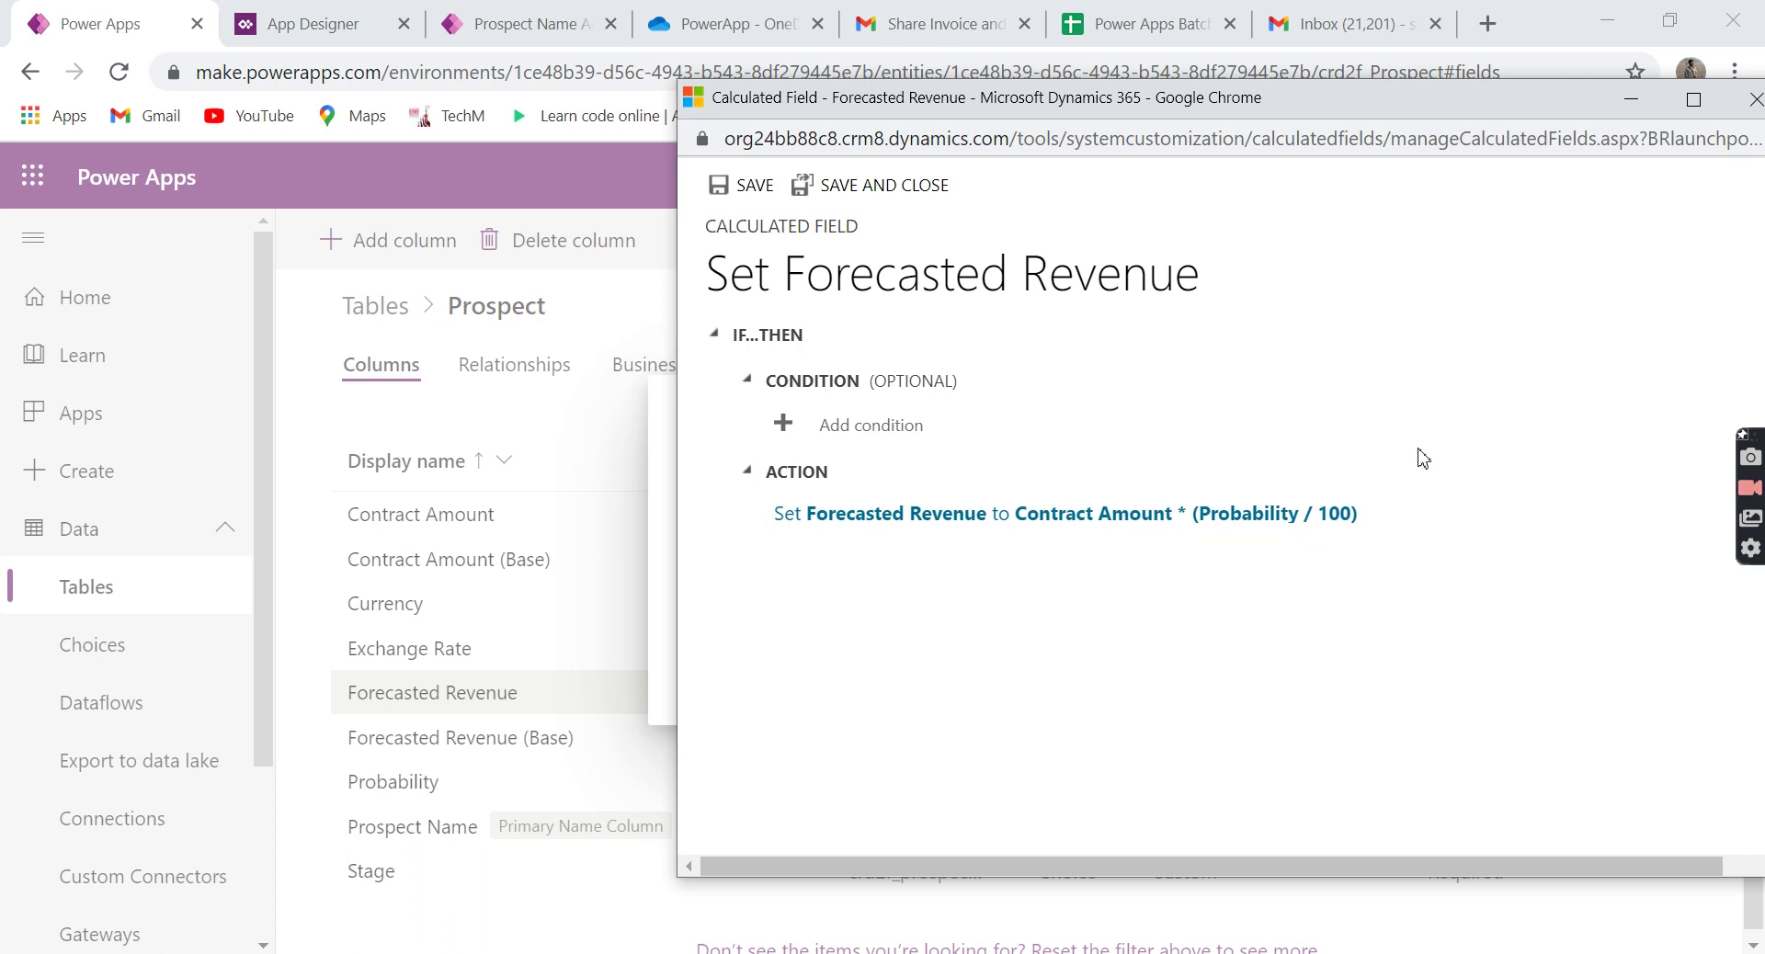
left_click(1754, 100)
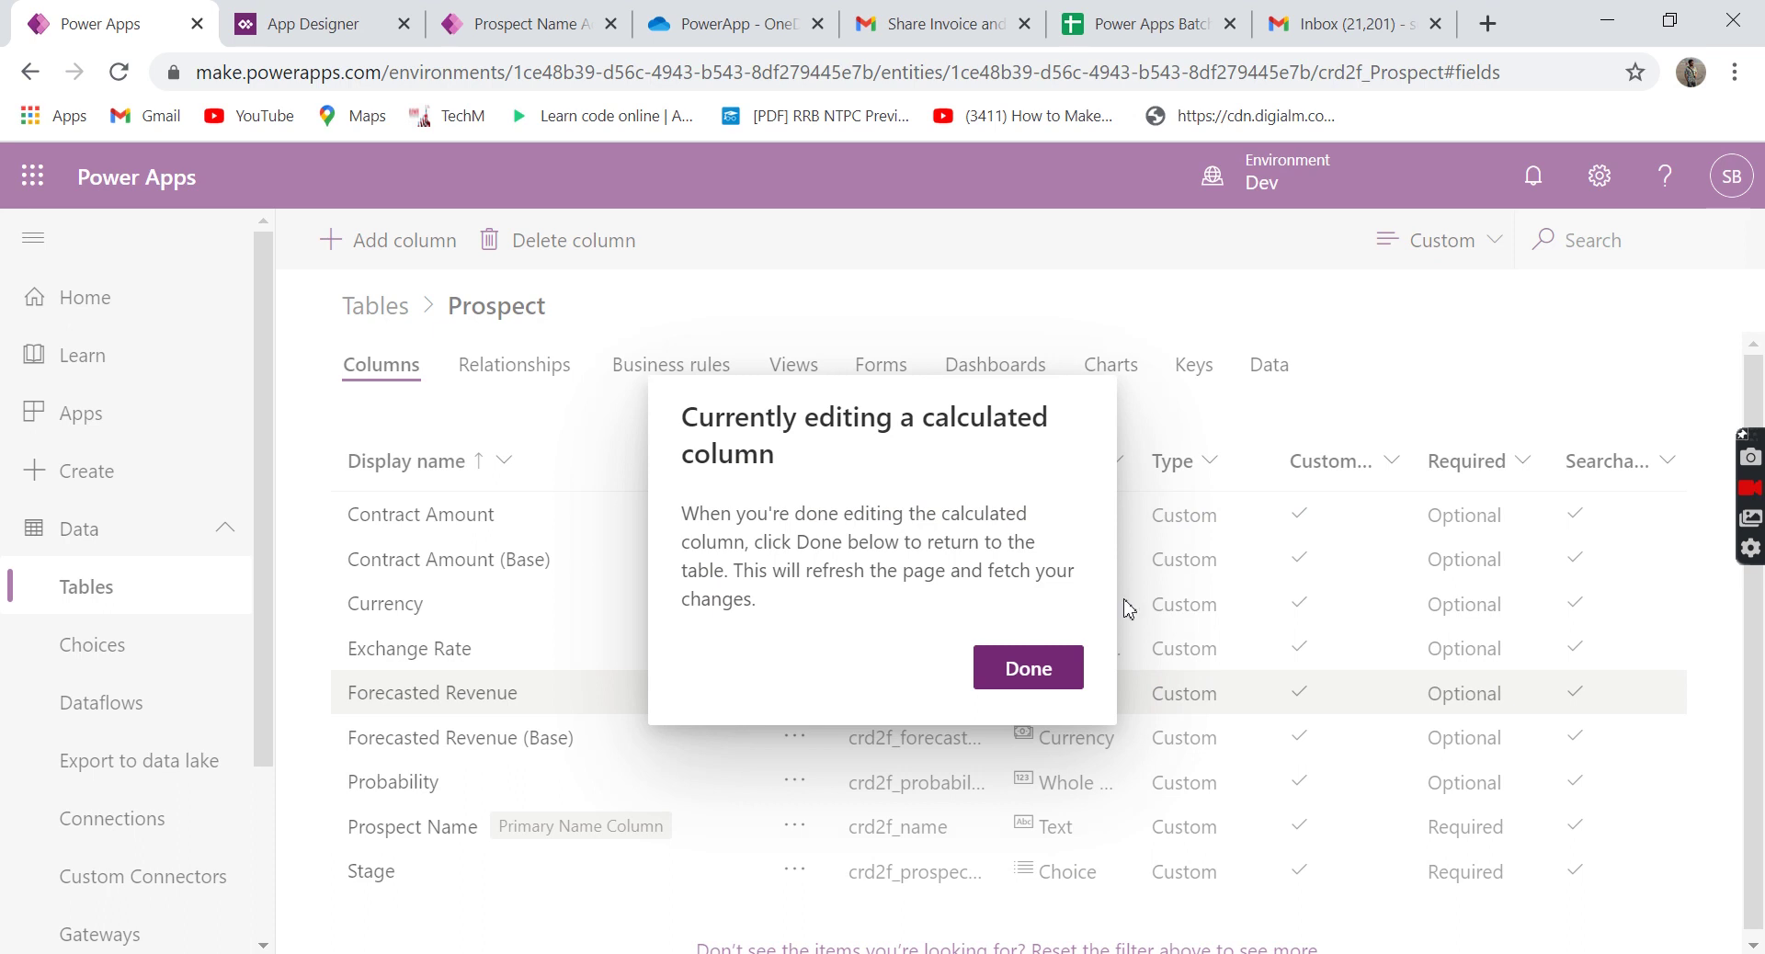
left_click(1028, 669)
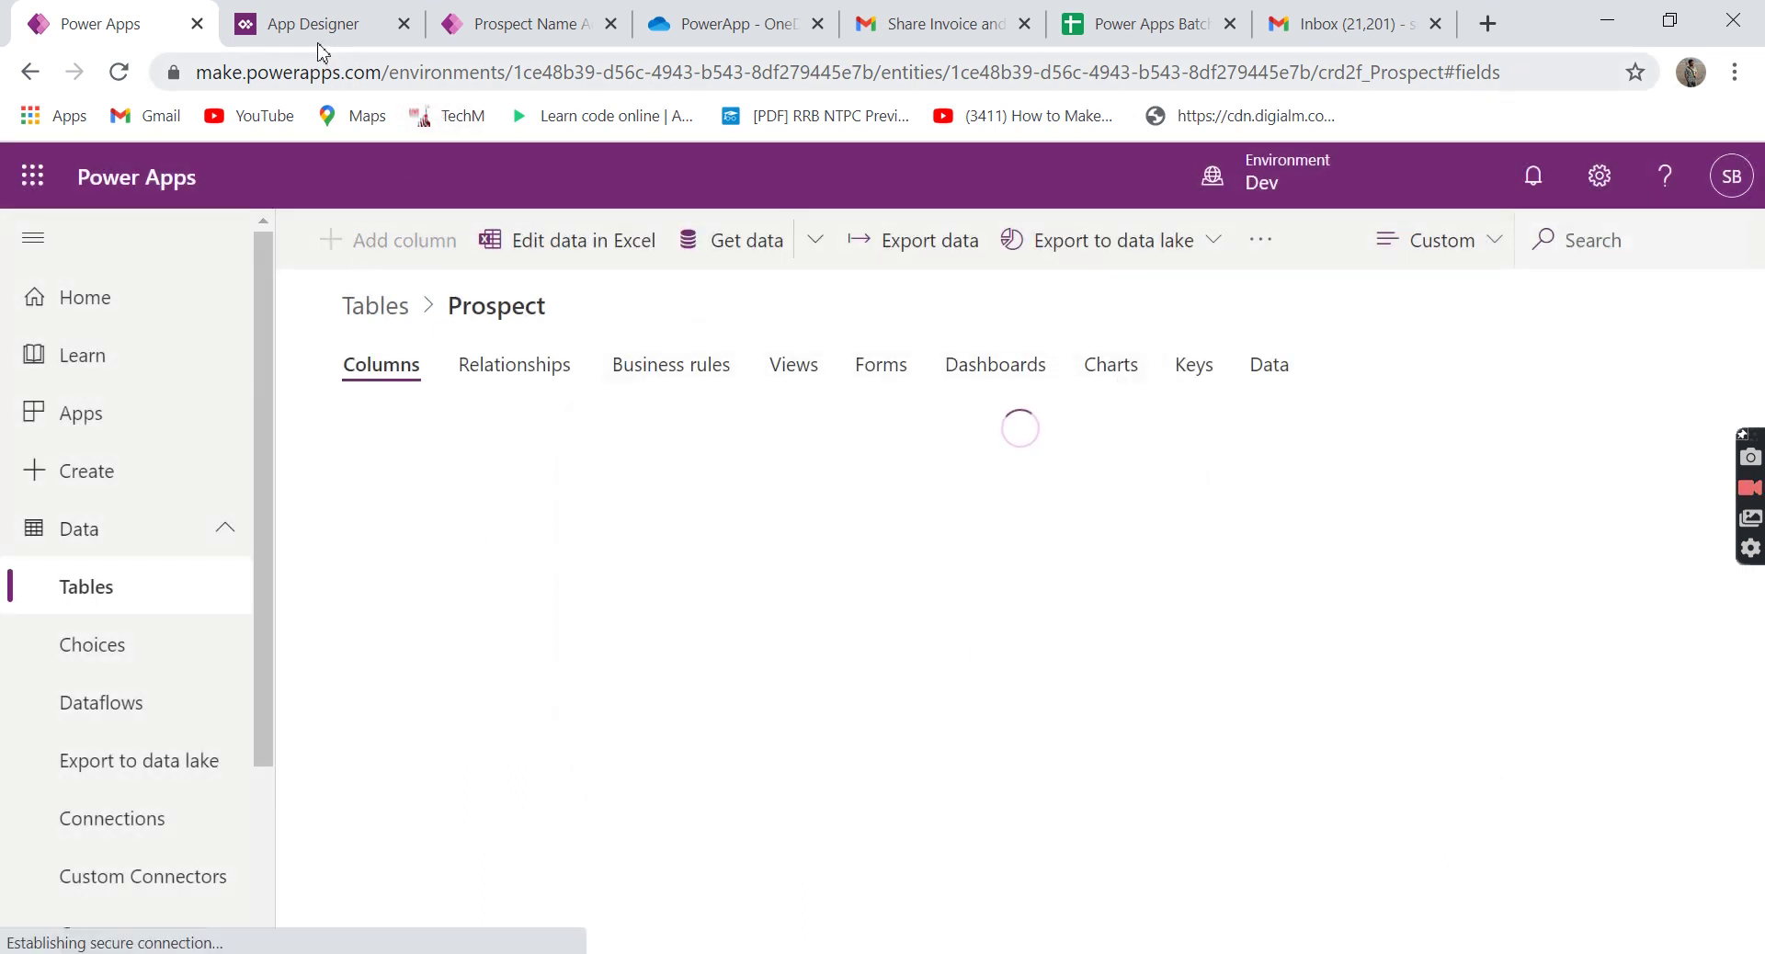
Return to the running Prospect Entries app and display the Forecasted Revenue chart again.
left_click(318, 43)
left_click(520, 26)
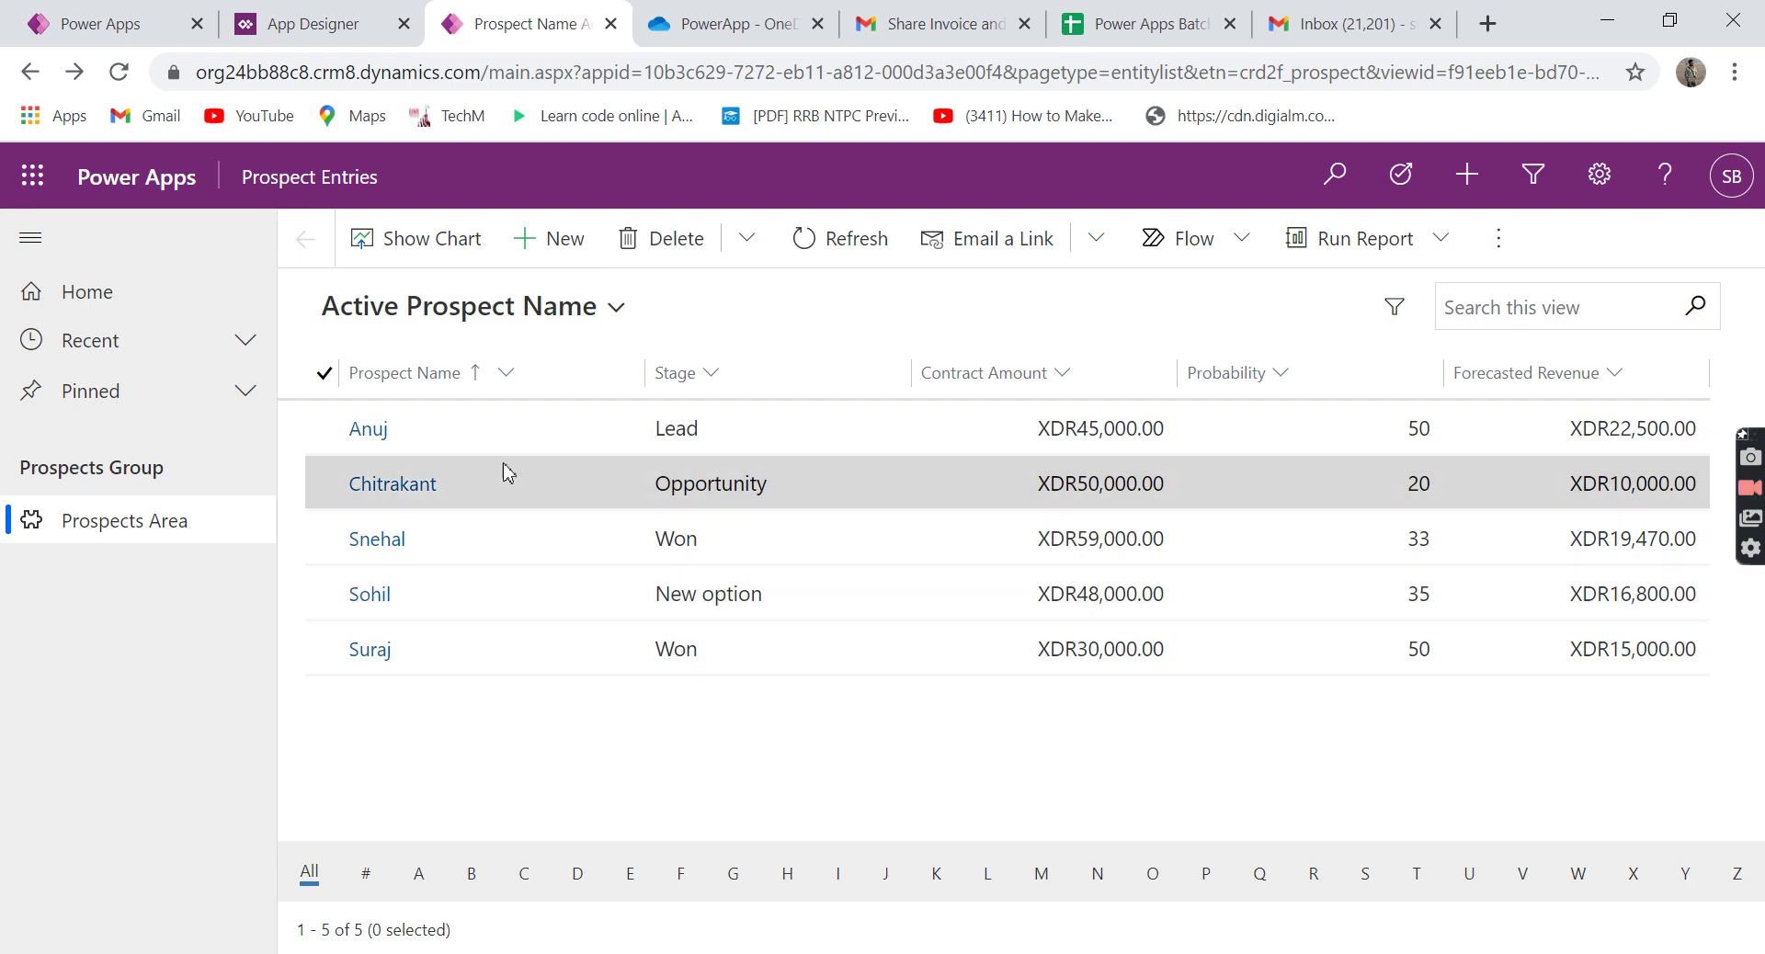
left_click(420, 244)
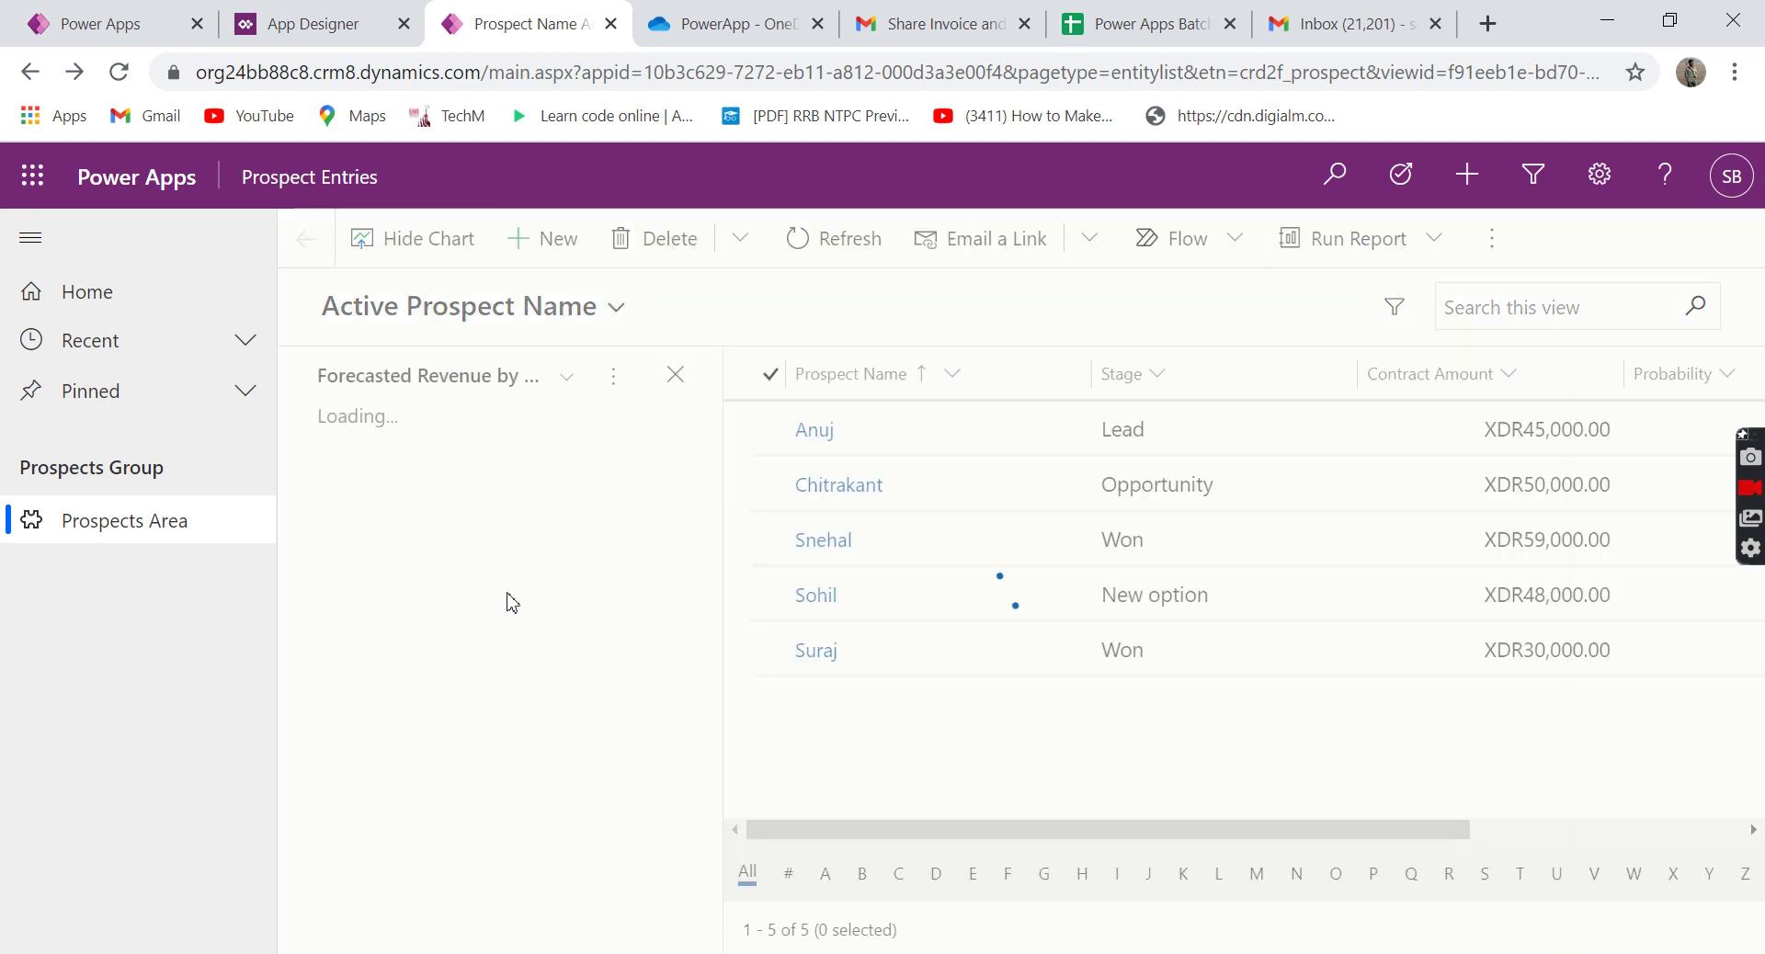